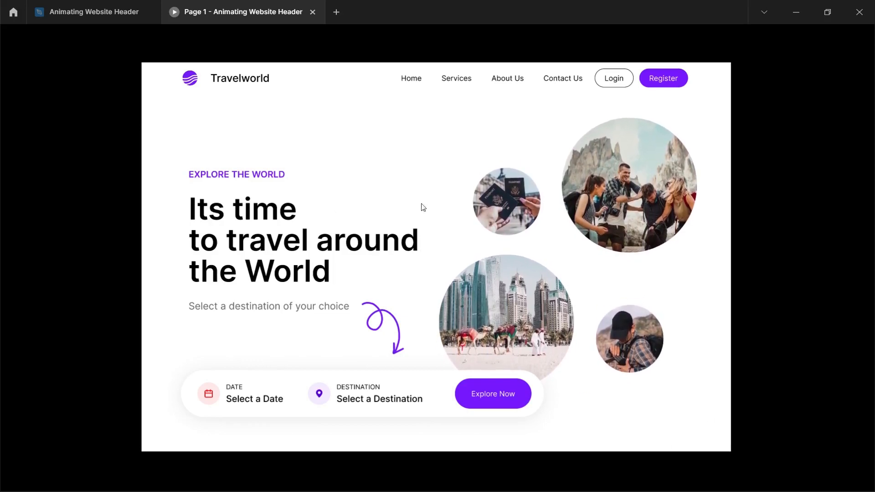
Close the prototype preview and return to the header design on the canvas
key("ctrl+w")
scroll(547, 355, "up", 2)
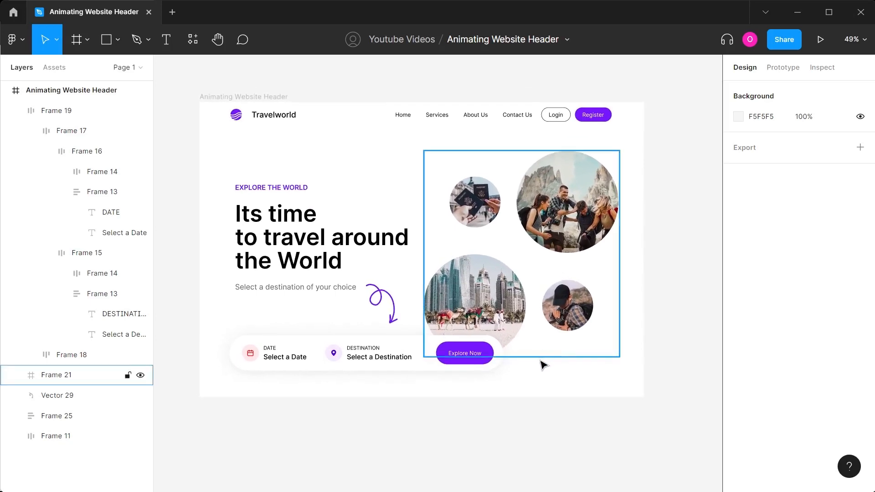
scroll(545, 368, "up", 1)
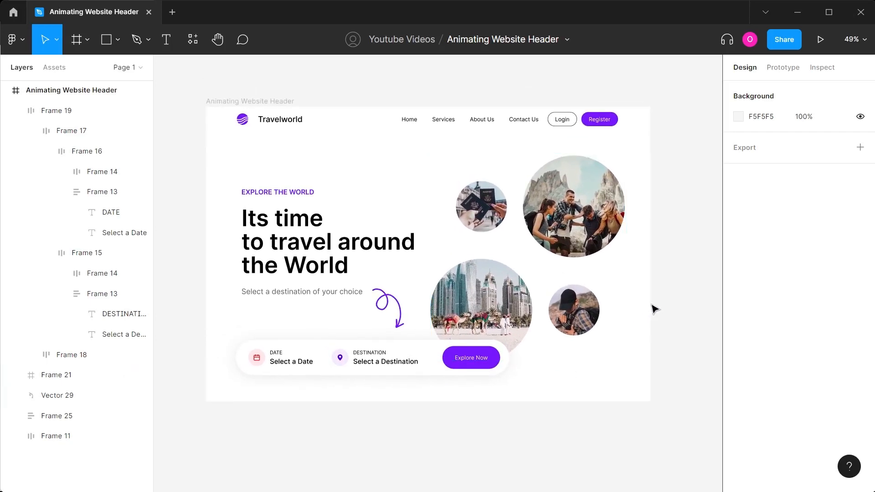
scroll(654, 310, "left", 1)
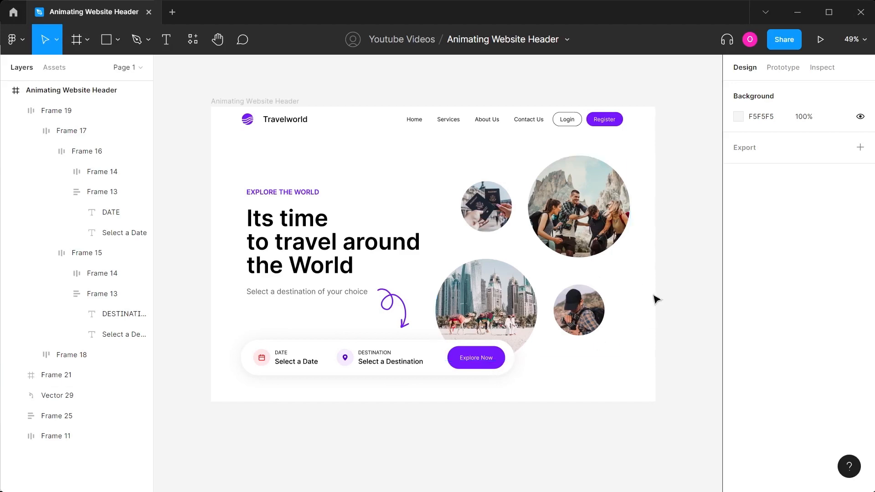
Collapse the nested layers of the search bar frame and check the mask groups inside the circular photos frame
left_click(508, 363)
left_click(15, 112)
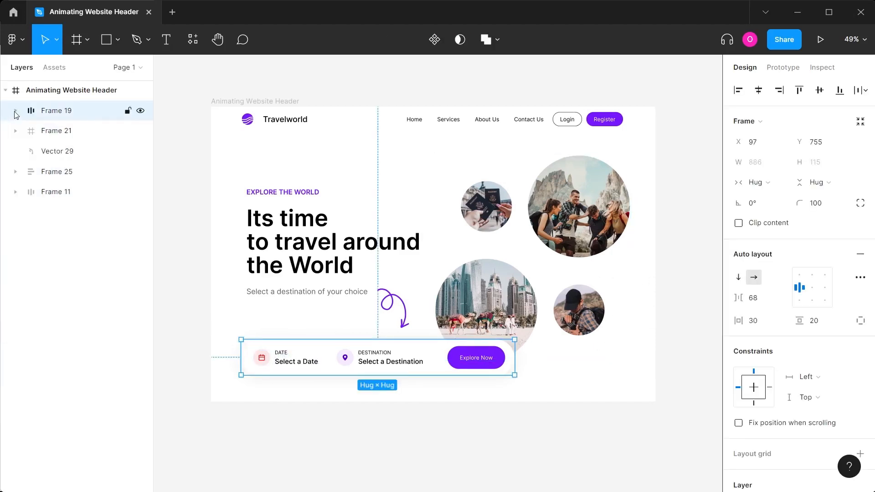
left_click(502, 274)
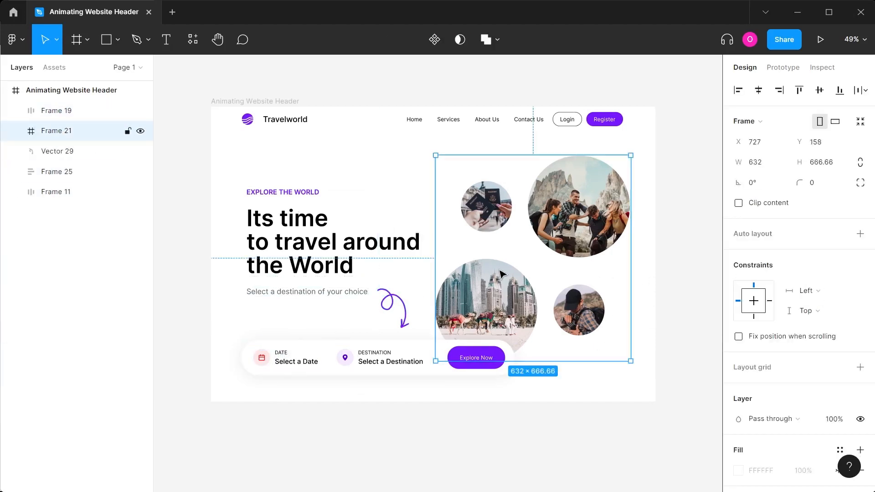
left_click(15, 131)
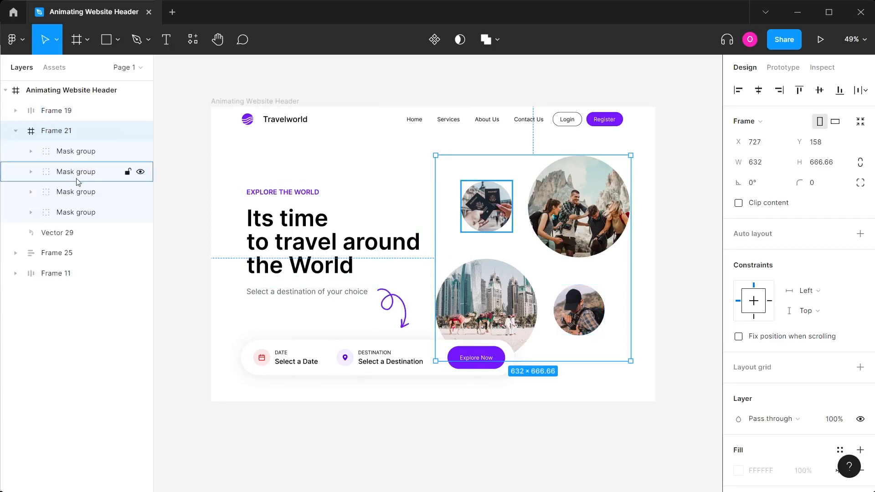
left_click(14, 131)
Rename the Vector 29 layer as "arrow" and the Frame 21 layer as "images"
left_click(36, 154)
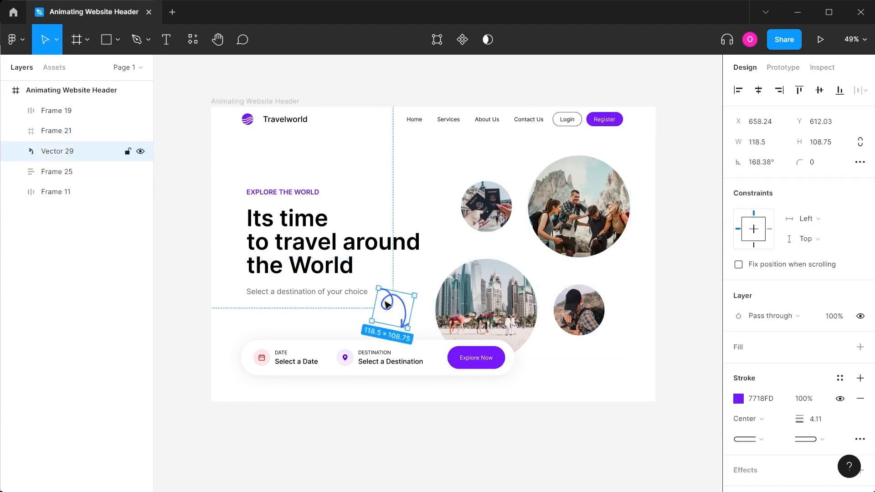
double_click(73, 152)
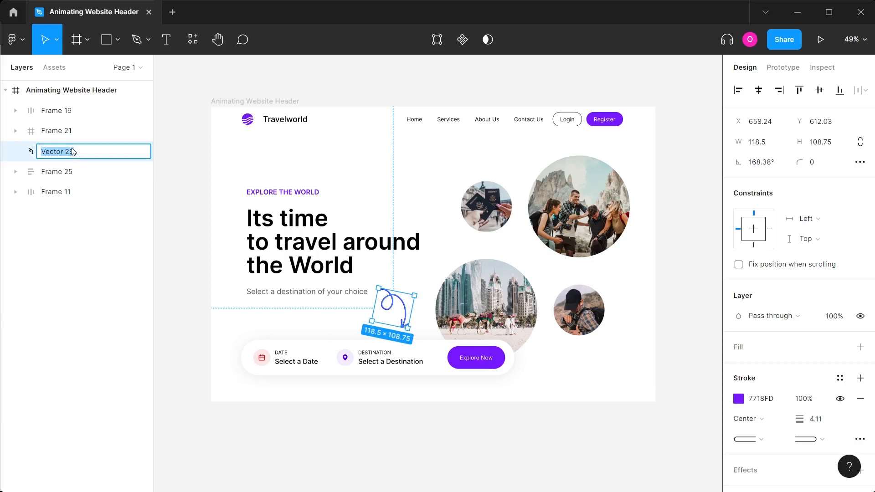
type("arrow")
key("Return")
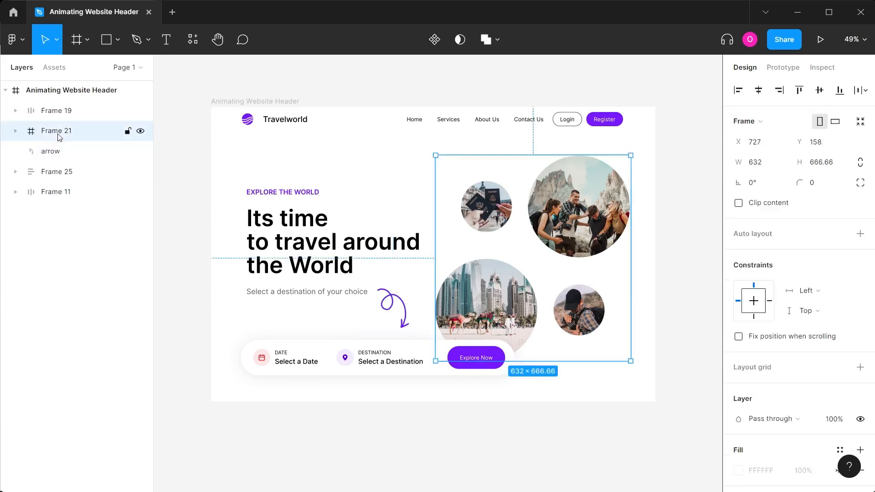
double_click(58, 133)
type("image")
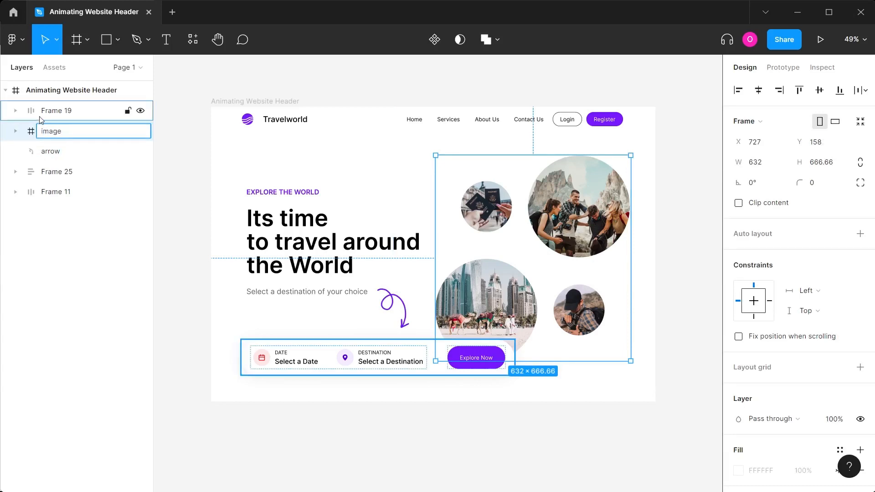
type("s")
Rename Frame 19 as "date and destination" and Frame 25 as "Header content"
left_click(72, 111)
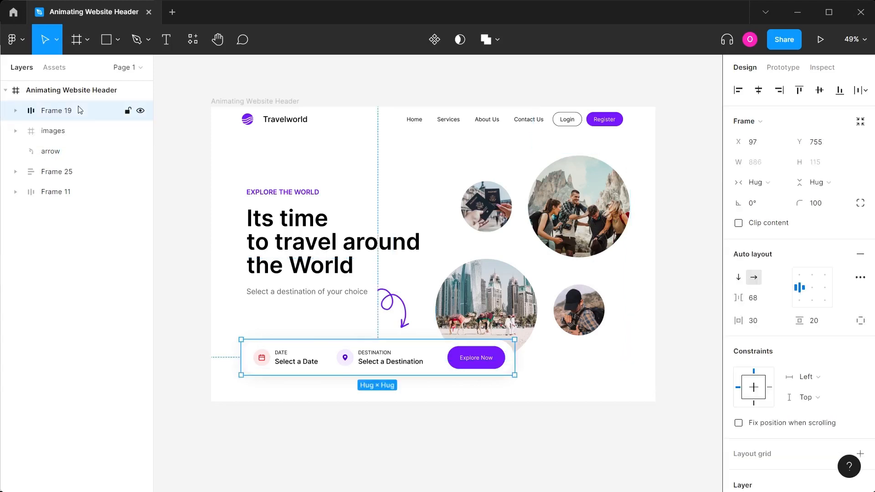
double_click(72, 111)
type("date and")
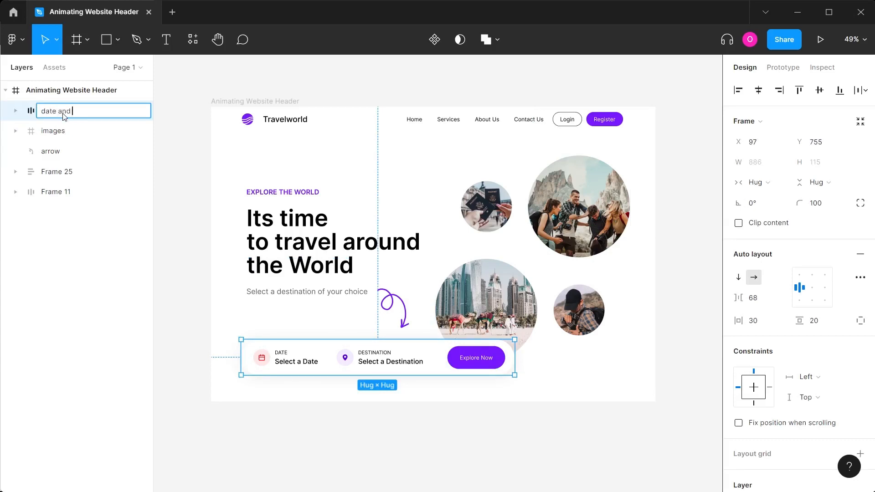
type(" destination")
left_click(55, 173)
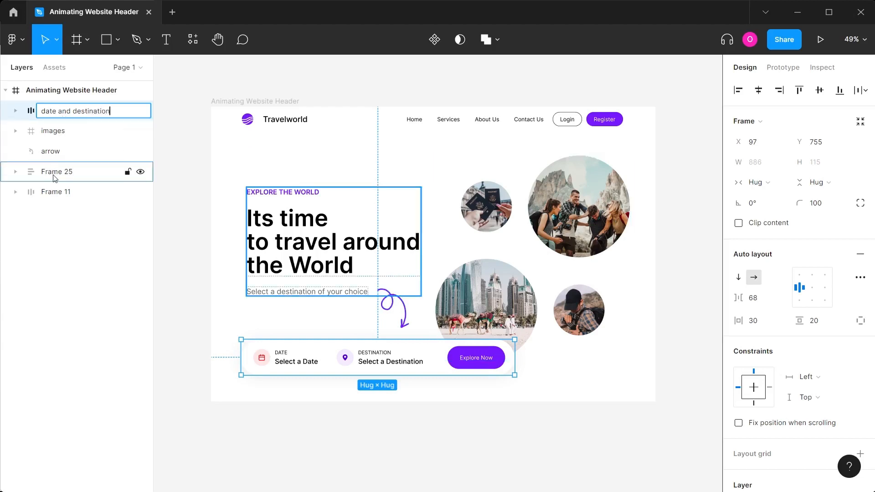
double_click(55, 174)
type("He")
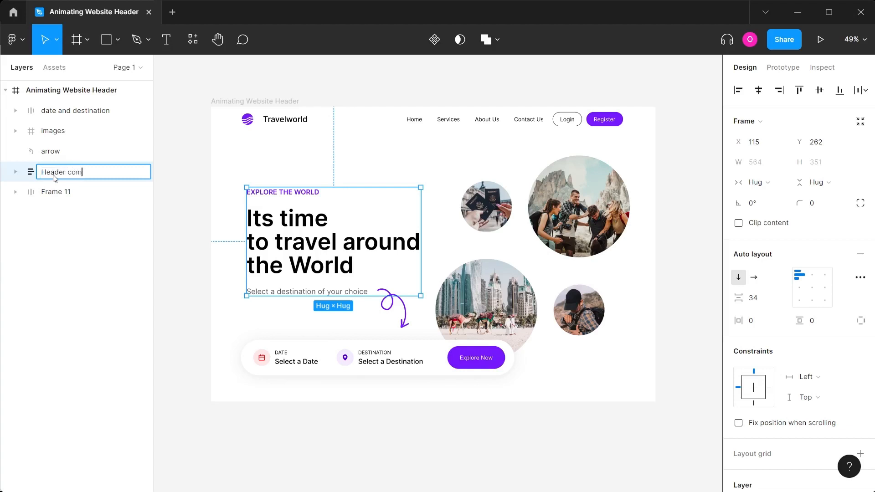
type("ader content")
Rename the Frame 11 layer as "navbar" and clear the selection
left_click(55, 192)
double_click(55, 192)
type("navbar")
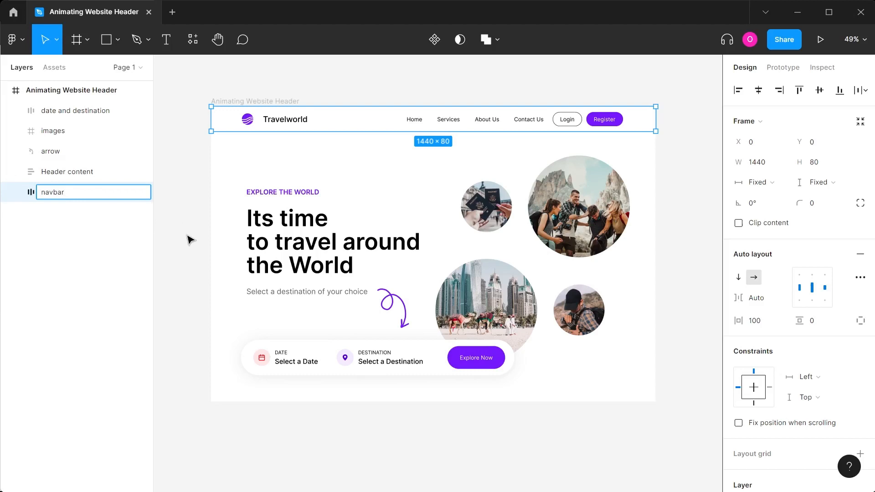
left_click(191, 241)
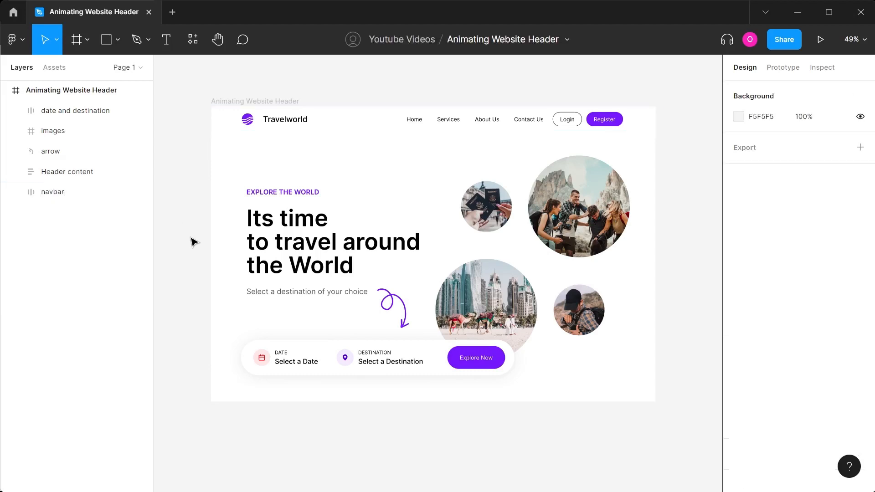
Go through the renamed layers one by one to check which part of the header each covers
left_click(51, 114)
left_click(58, 131)
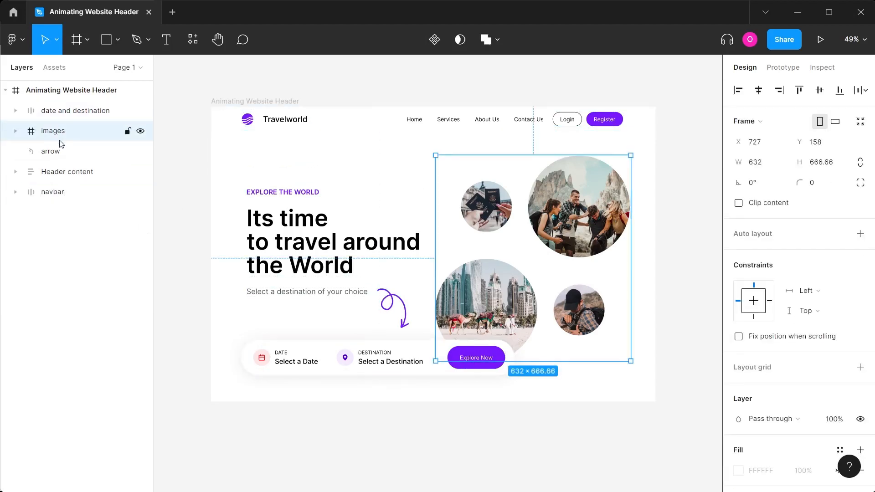
left_click(62, 151)
left_click(69, 172)
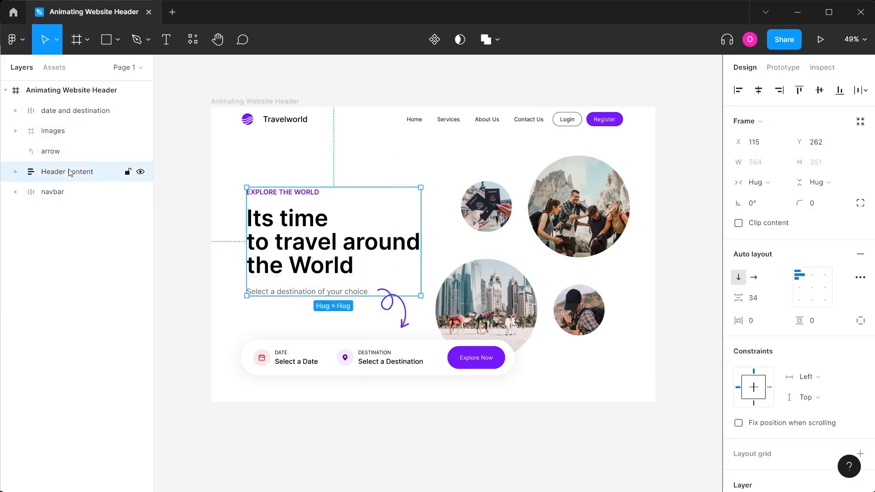
left_click(74, 193)
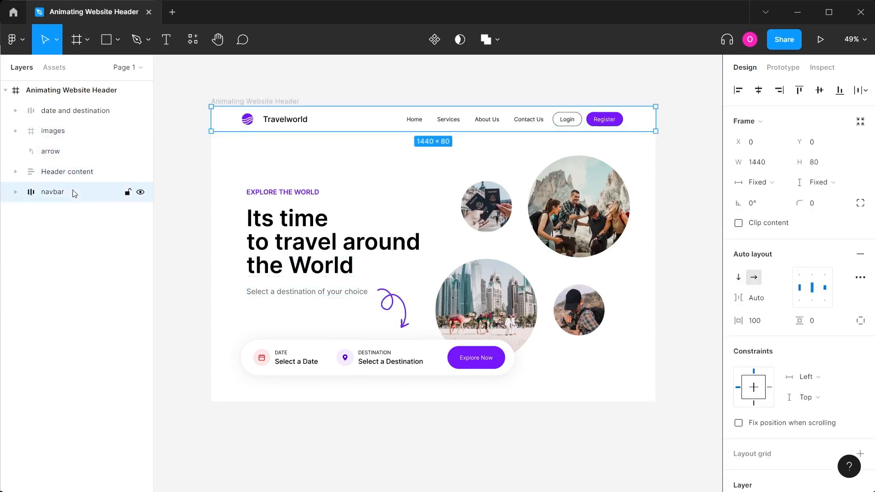
left_click(391, 97)
Duplicate the images frame onto the empty canvas beside the header frame
scroll(391, 97, "down", 1)
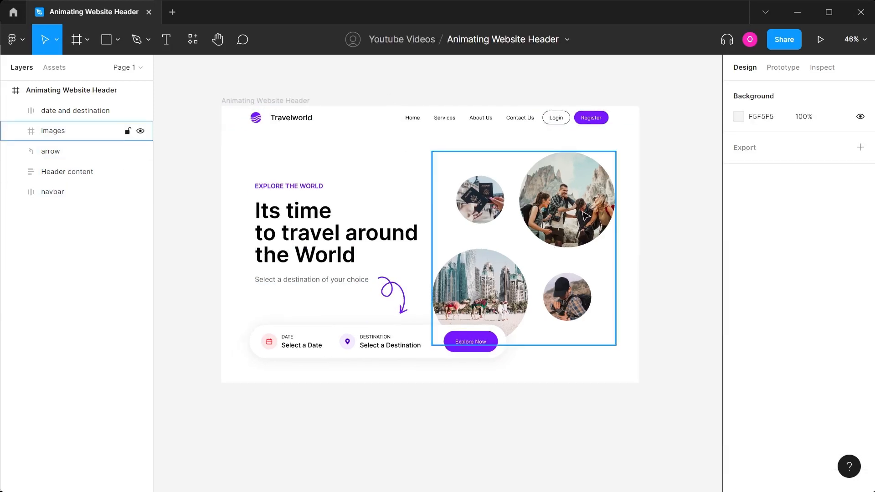
left_click(511, 261)
scroll(510, 260, "down", 2)
scroll(513, 260, "right", 3)
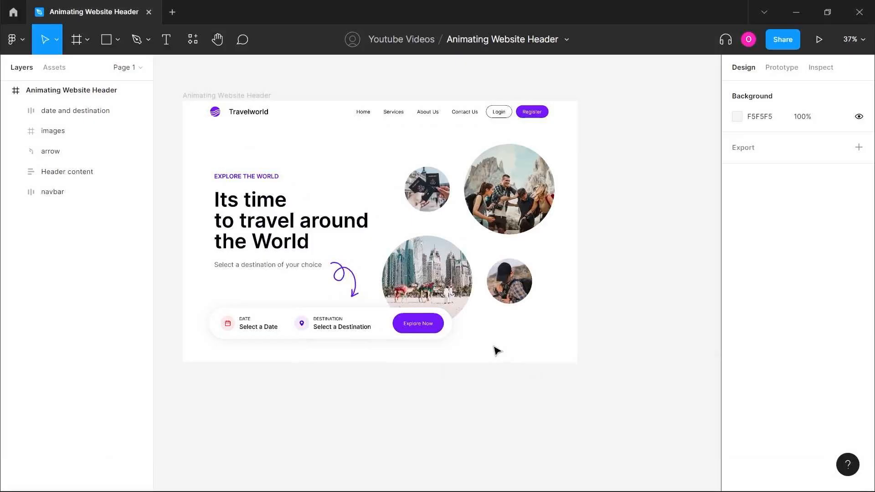
scroll(496, 351, "down", 3)
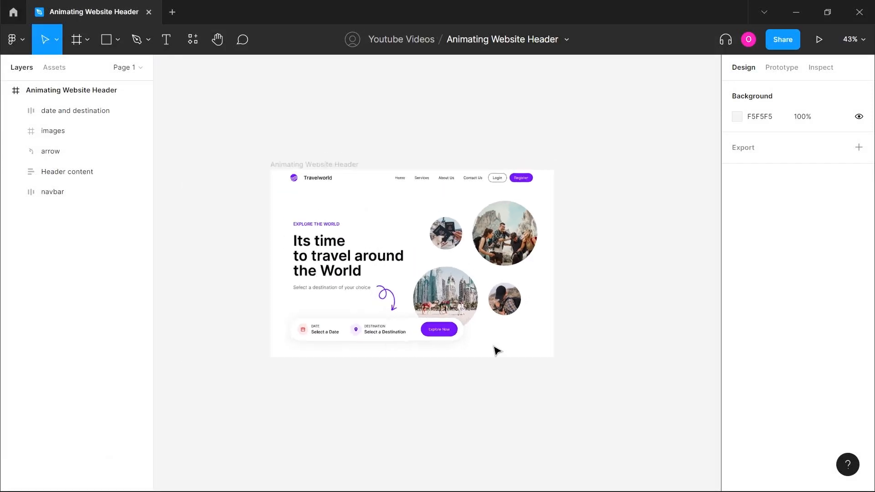
left_click(362, 283)
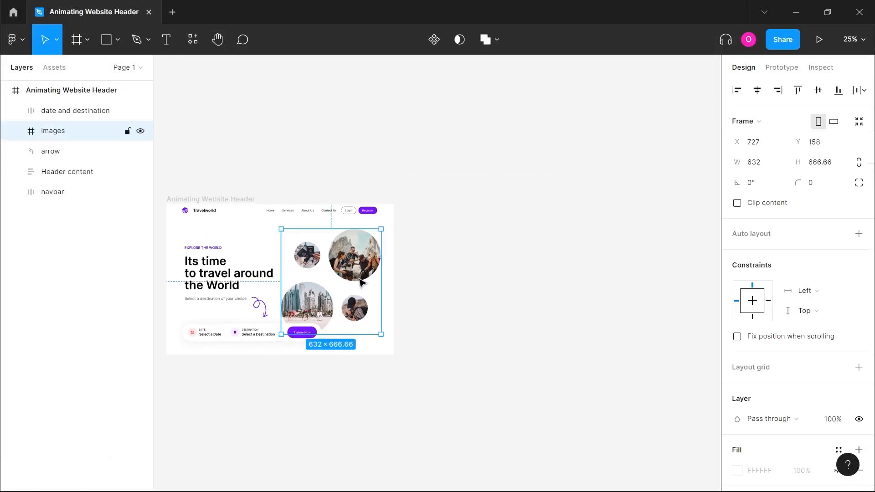
left_click_drag(363, 283, 579, 273)
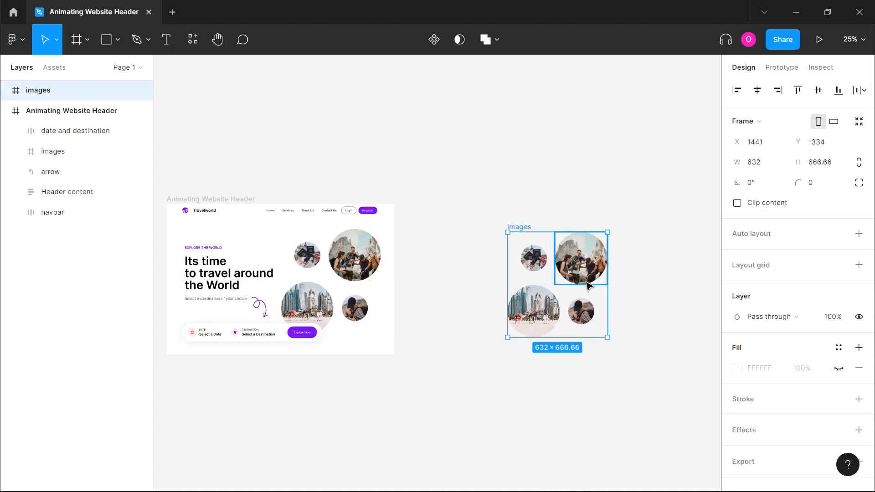
Turn the duplicated images frame into a component
scroll(586, 285, "right", 3)
scroll(524, 282, "up", 5, "ctrl")
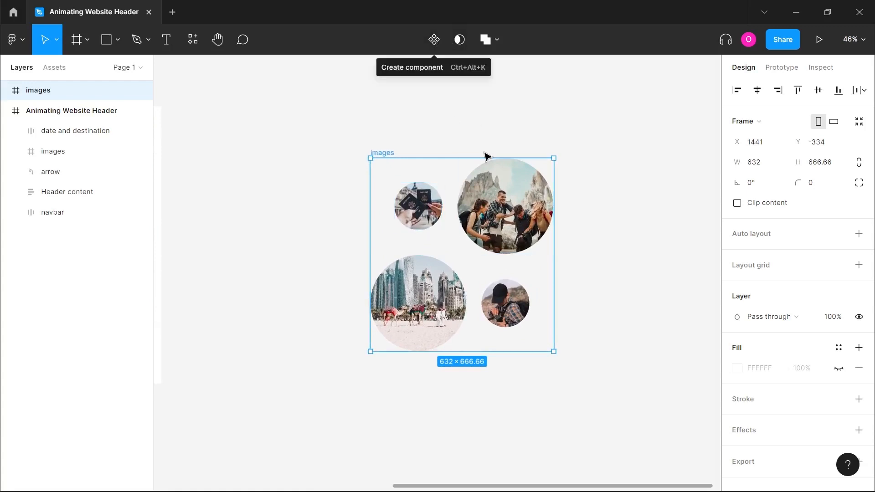
scroll(485, 153, "up", 3, "ctrl")
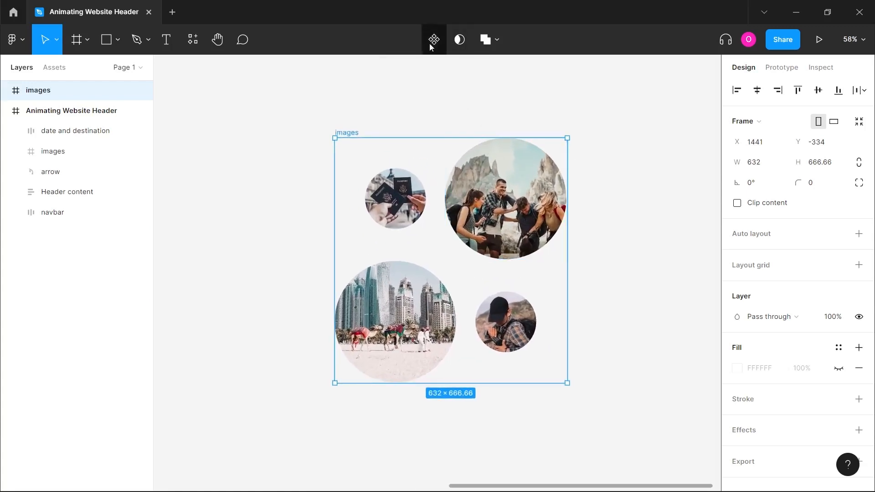
left_click(433, 42)
Add three variants to the images component, keeping their default names Variant2, Variant3 and Variant4
scroll(487, 118, "down", 5, "ctrl")
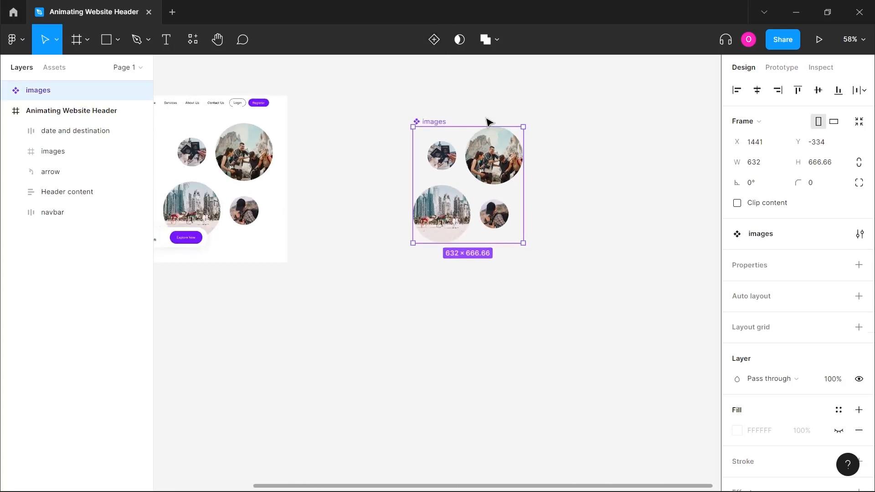
left_click(435, 43)
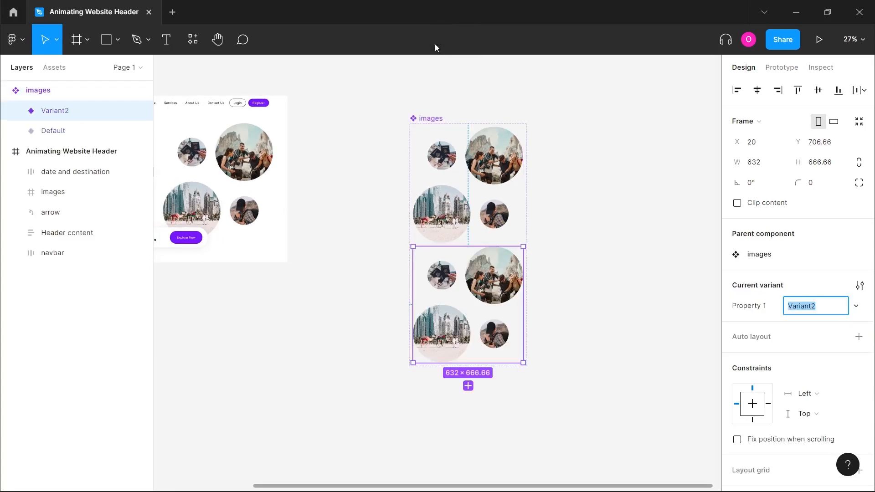
scroll(460, 288, "down", 3, "ctrl")
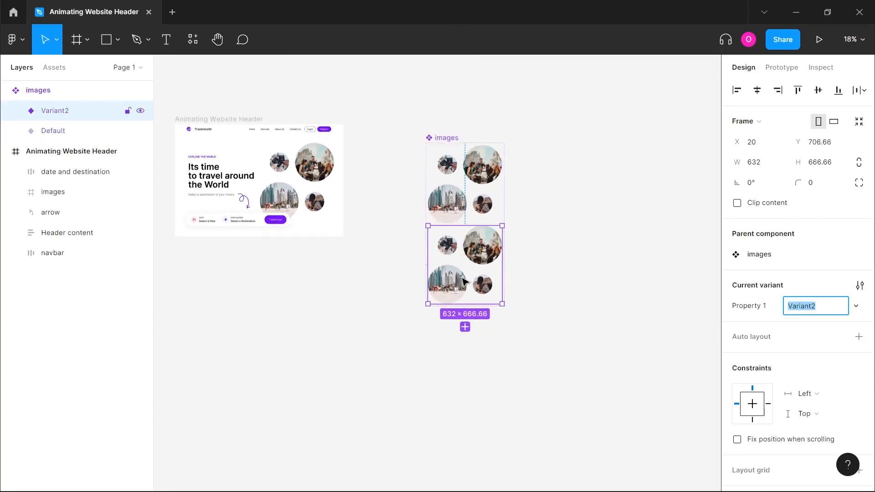
left_click(465, 328)
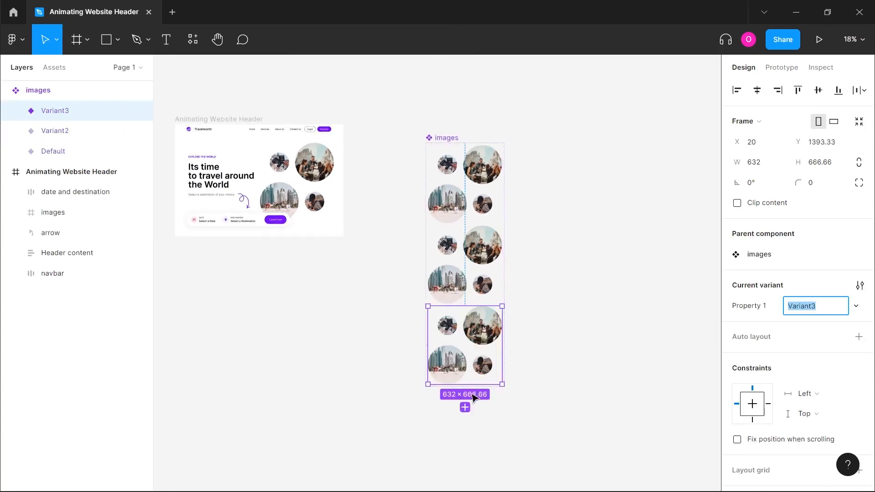
left_click(466, 408)
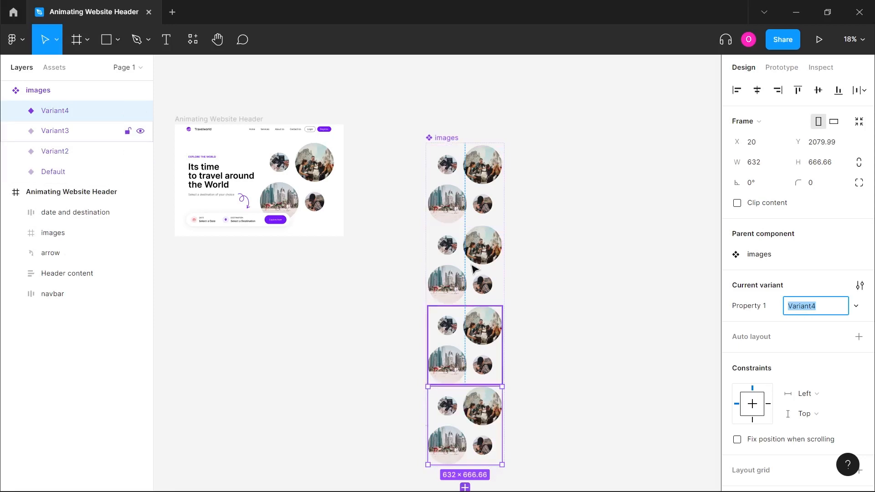
Scale the passport photo in the Default variant down around its centre to about 15 × 15
left_click(471, 183)
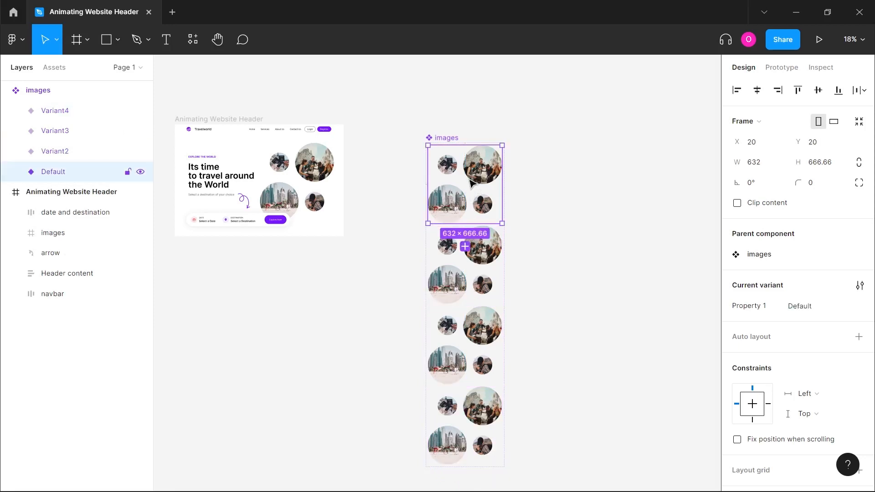
scroll(470, 183, "up", 5)
scroll(471, 182, "up", 2)
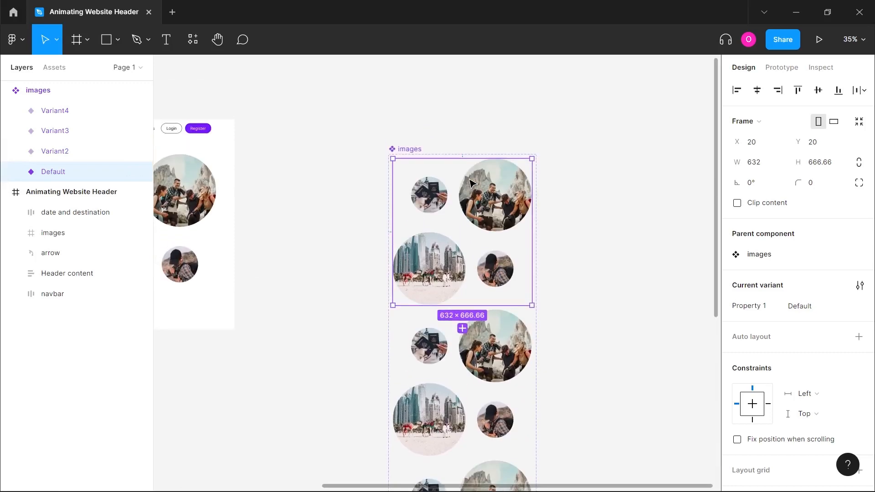
scroll(456, 225, "up", 2)
scroll(456, 225, "up", 5)
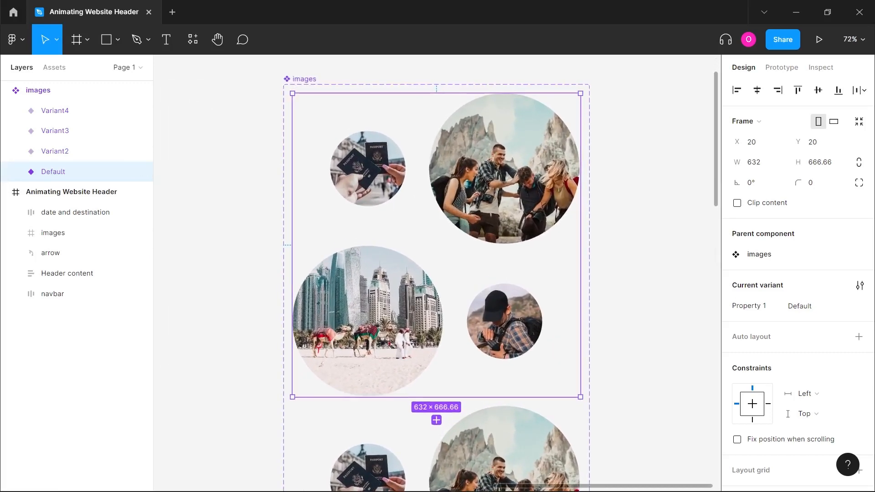
left_click(375, 174)
scroll(374, 174, "up", 4)
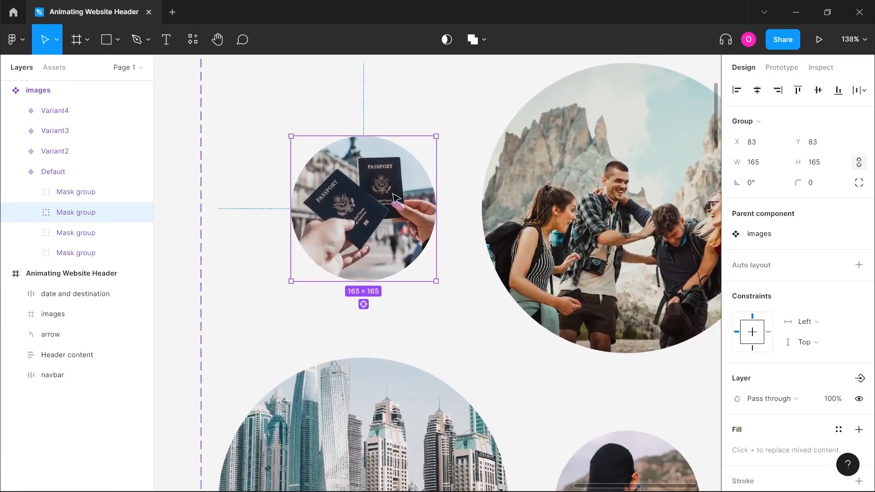
scroll(375, 174, "up", 5)
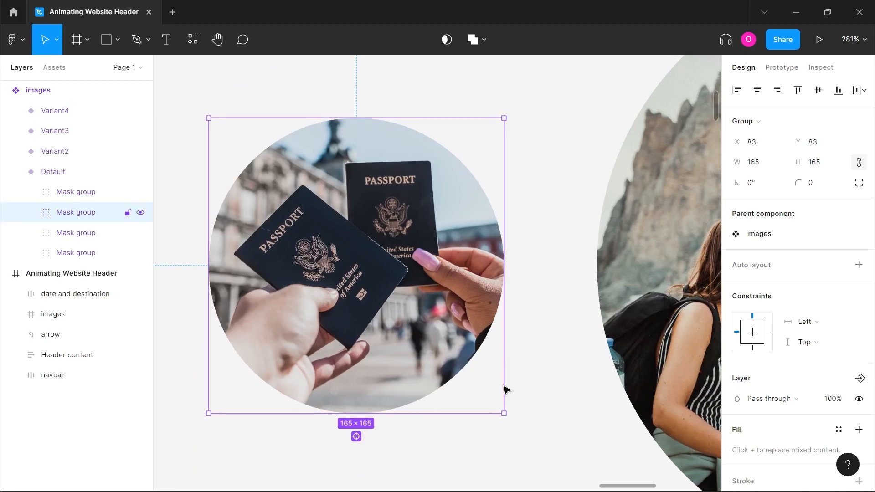
key("k")
left_click_drag(499, 409, 359, 280)
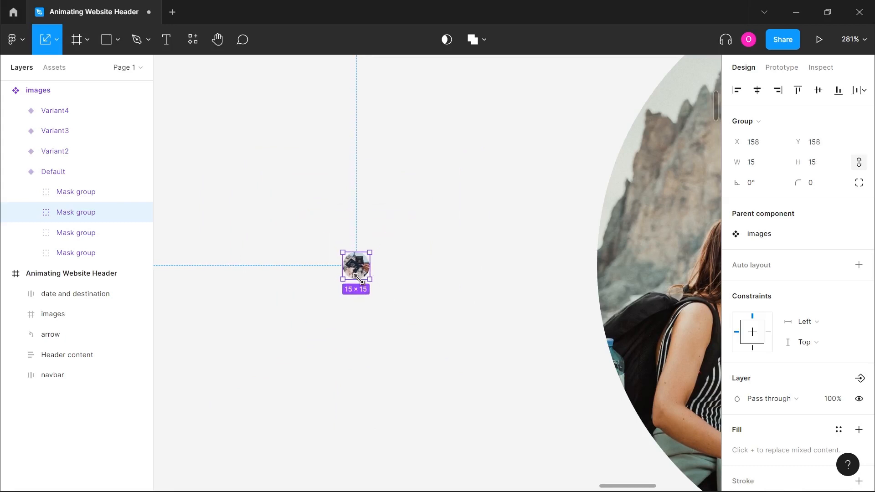
Shrink the passport photo further around its centre to 1 × 1
scroll(359, 279, "up", 5)
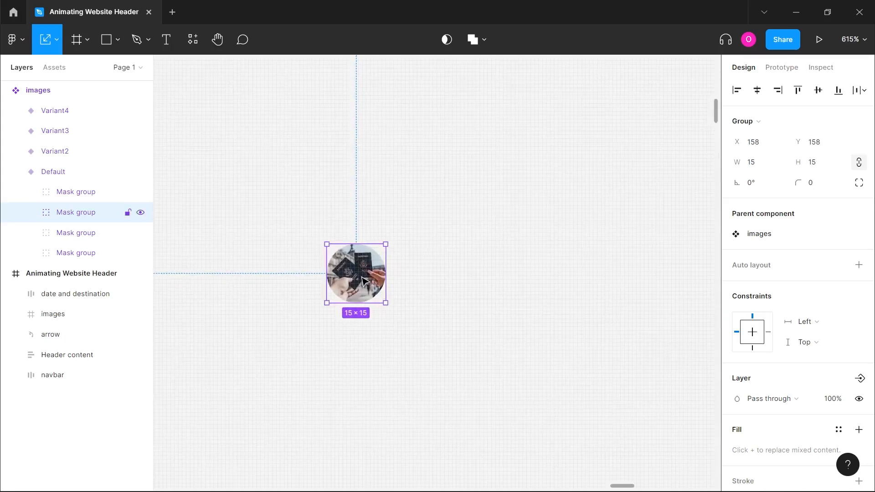
scroll(365, 280, "up", 5)
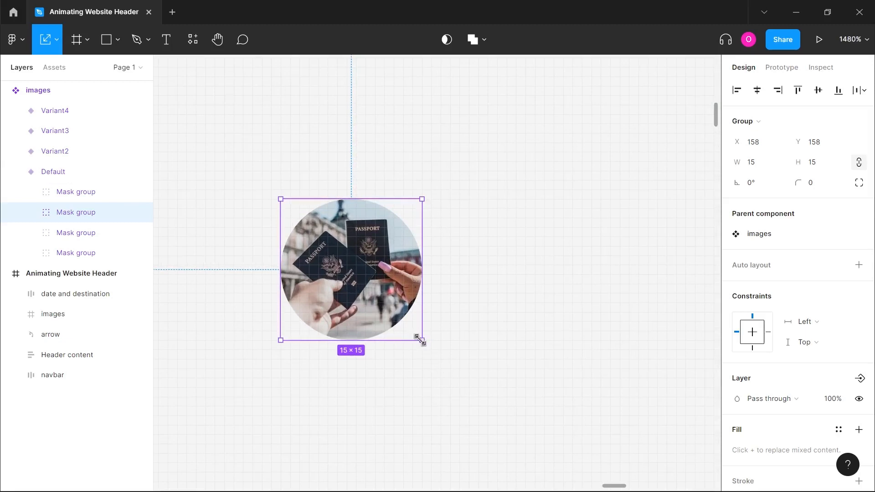
left_click_drag(420, 339, 356, 280)
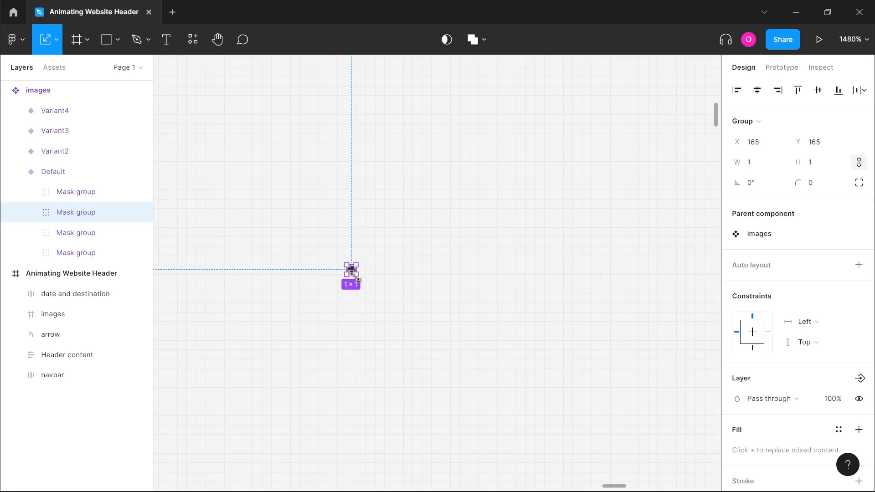
left_click_drag(355, 276, 338, 261)
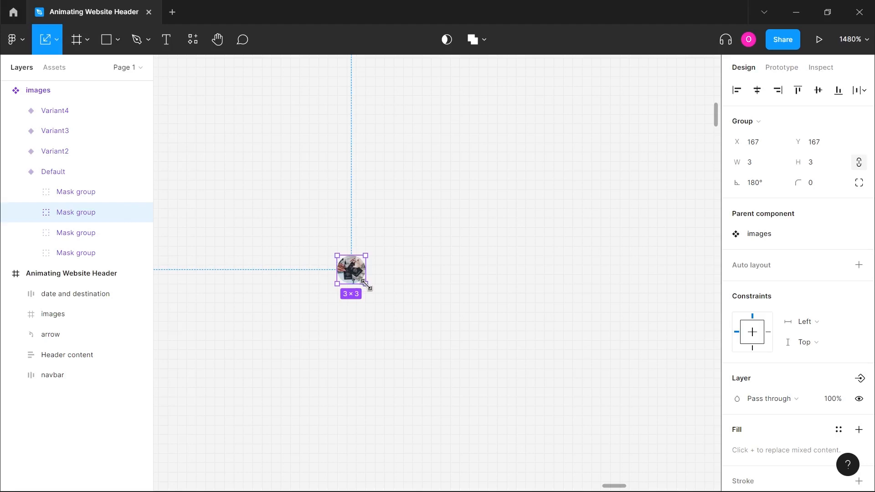
left_click_drag(360, 279, 356, 275)
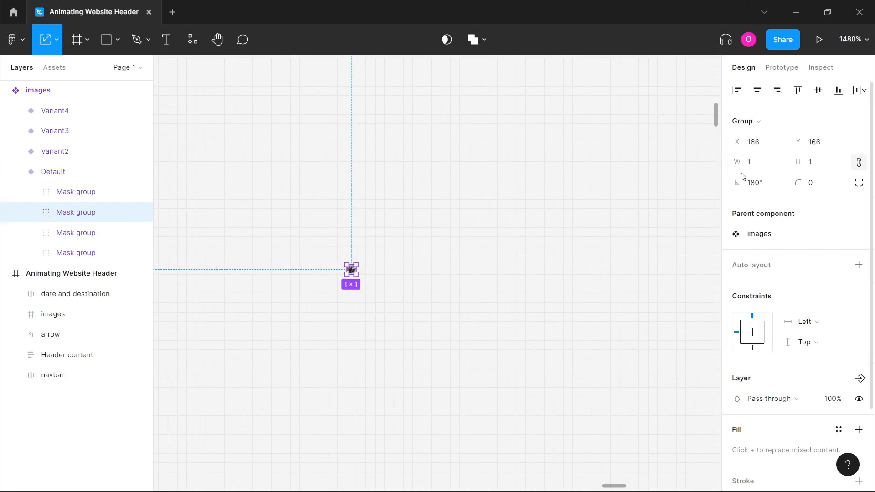
Select the large photo of the four hikers in the Default variant for scaling
scroll(437, 296, "down", 10)
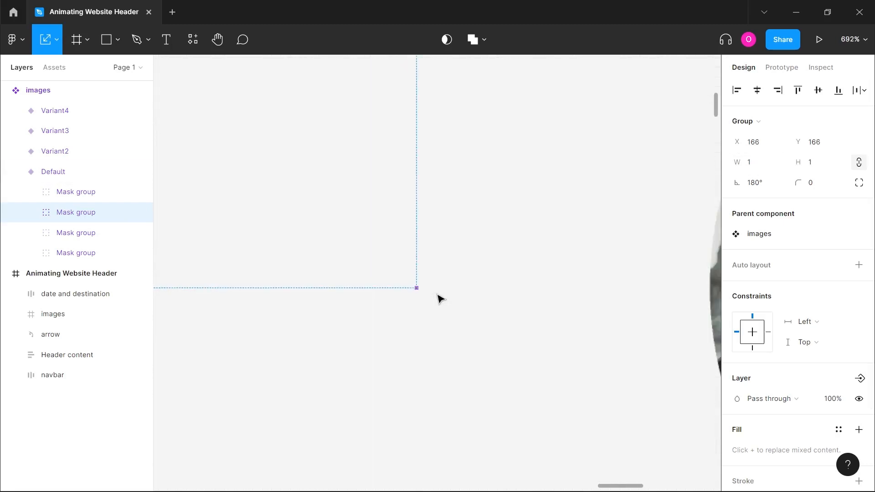
scroll(440, 298, "right", 5)
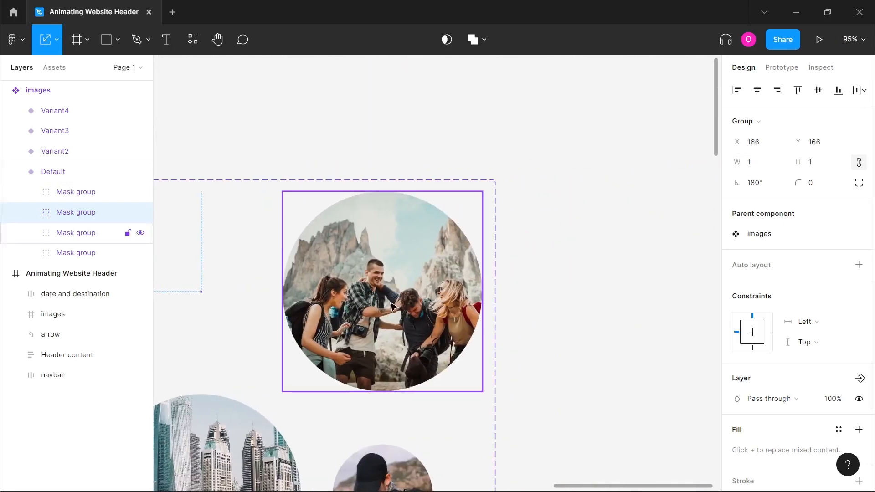
left_click(392, 306)
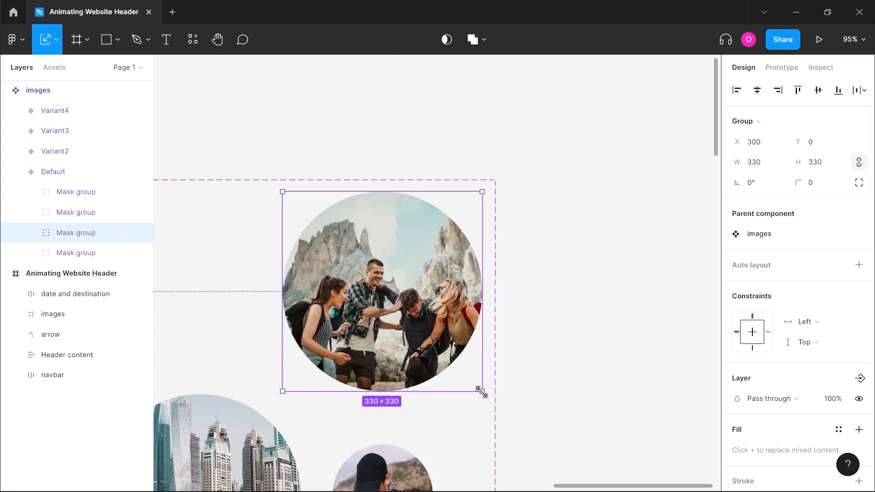
scroll(481, 392, "up", 1)
scroll(484, 397, "up", 3)
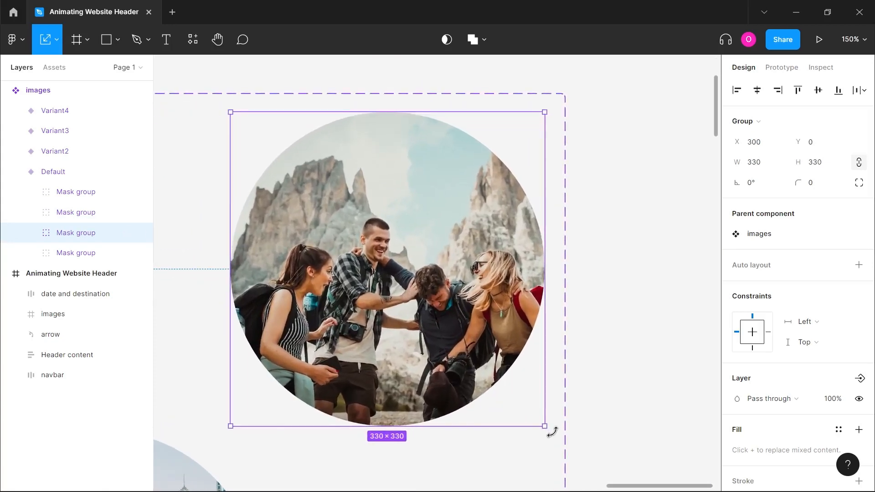
left_click_drag(544, 429, 382, 272)
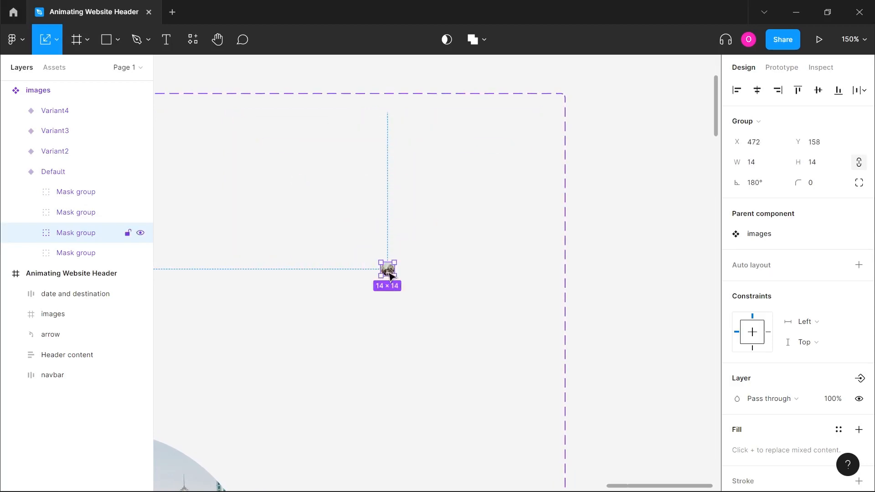
scroll(389, 274, "up", 10)
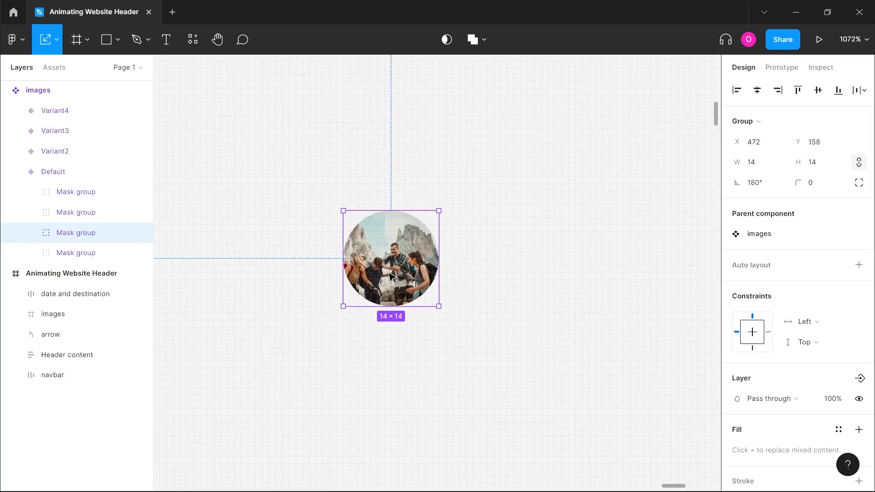
key("ctrl+z")
Scale the four hikers photo down around its centre to 2 × 2, keeping it upright
scroll(391, 277, "down", 7)
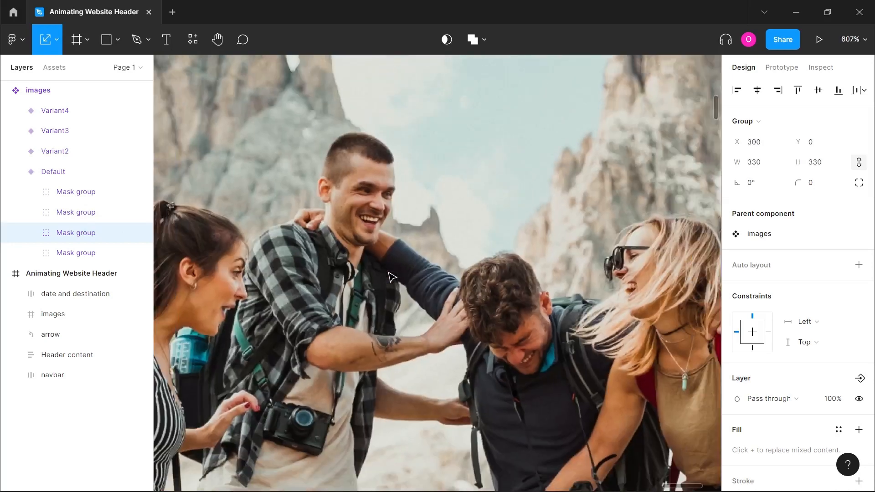
scroll(391, 277, "down", 2)
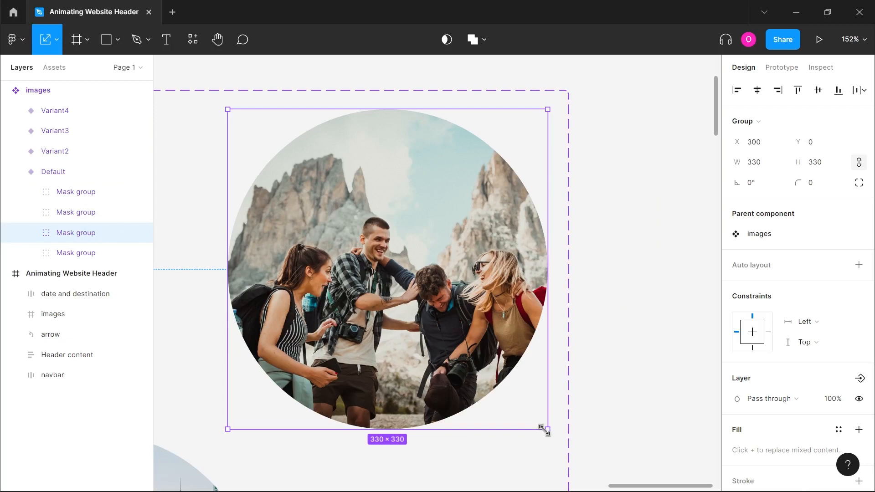
left_click_drag(536, 422, 405, 287)
scroll(406, 286, "up", 3)
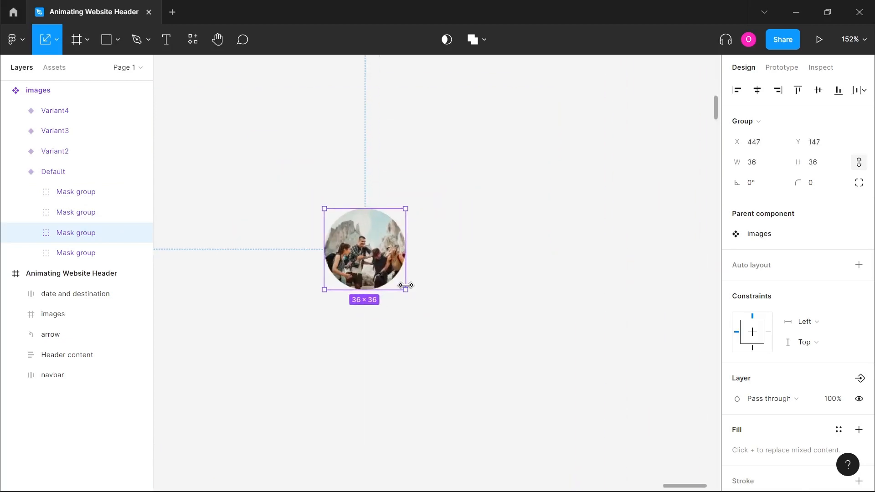
scroll(406, 287, "up", 5)
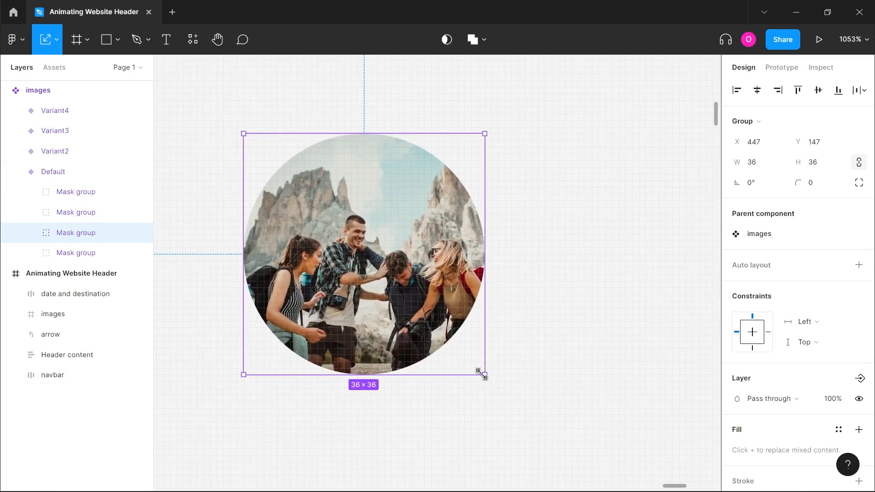
left_click_drag(481, 374, 367, 263)
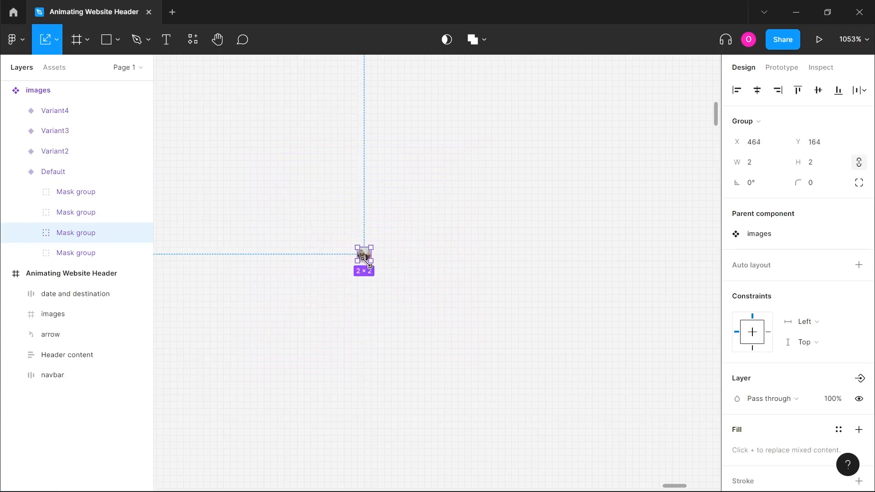
scroll(367, 262, "up", 4)
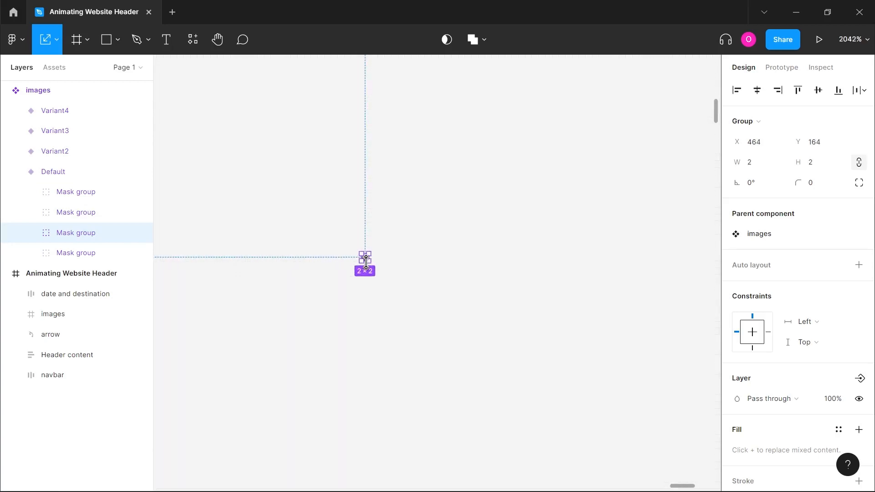
Scale the city and camels photo in the Default variant down around its centre to about 38 × 38
scroll(366, 261, "down", 10)
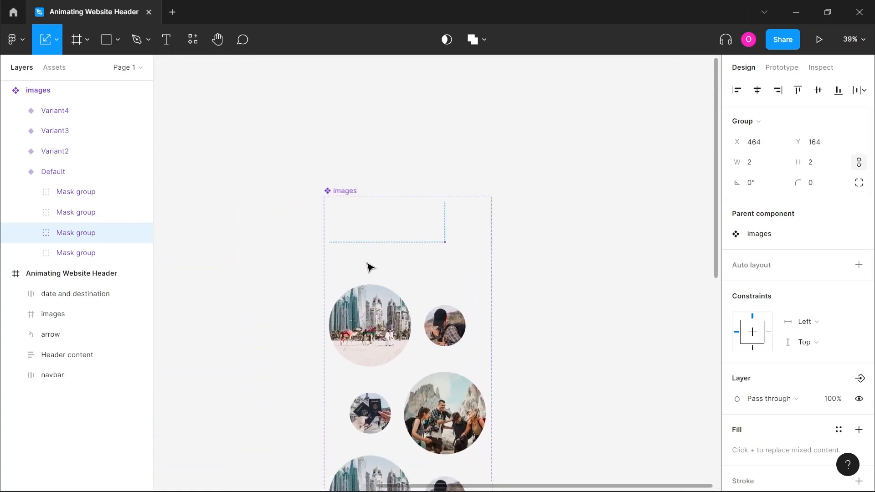
left_click(370, 324)
scroll(367, 321, "up", 3)
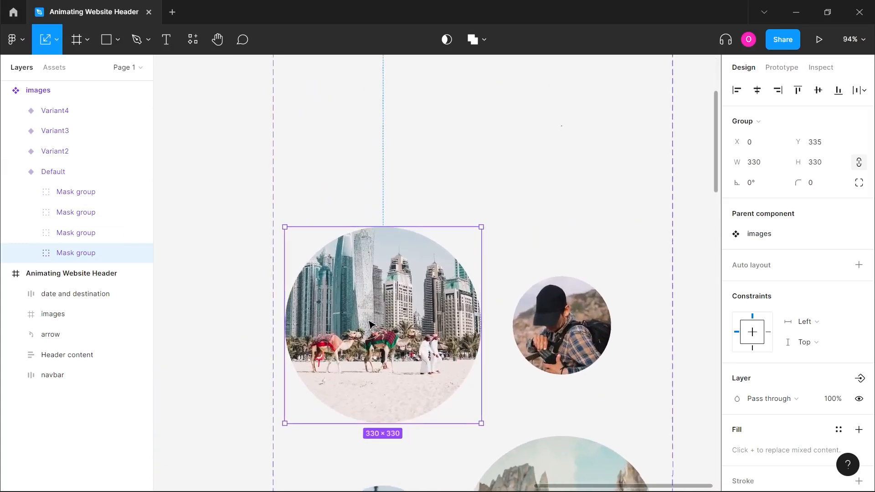
scroll(496, 438, "up", 3)
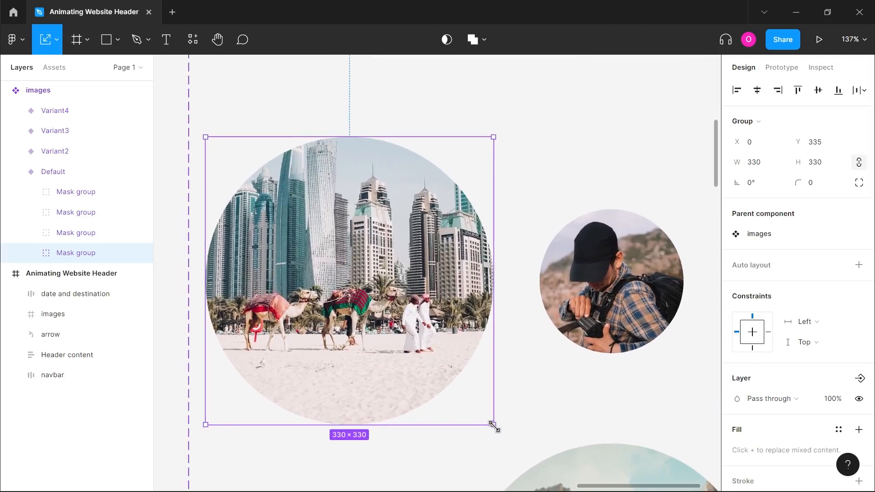
left_click_drag(493, 425, 358, 293)
Shrink the city and camels photo further around its centre to 2 × 2
scroll(358, 297, "up", 5)
scroll(358, 298, "up", 2)
scroll(356, 311, "up", 5)
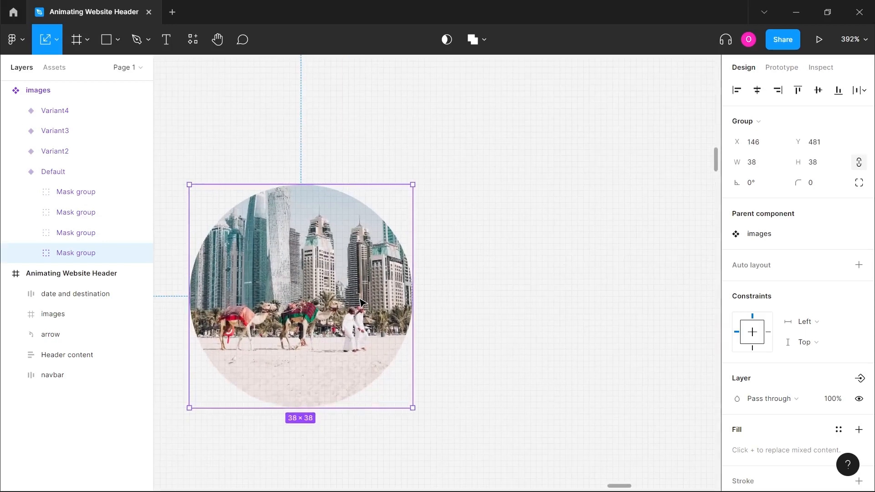
scroll(410, 339, "left", 3)
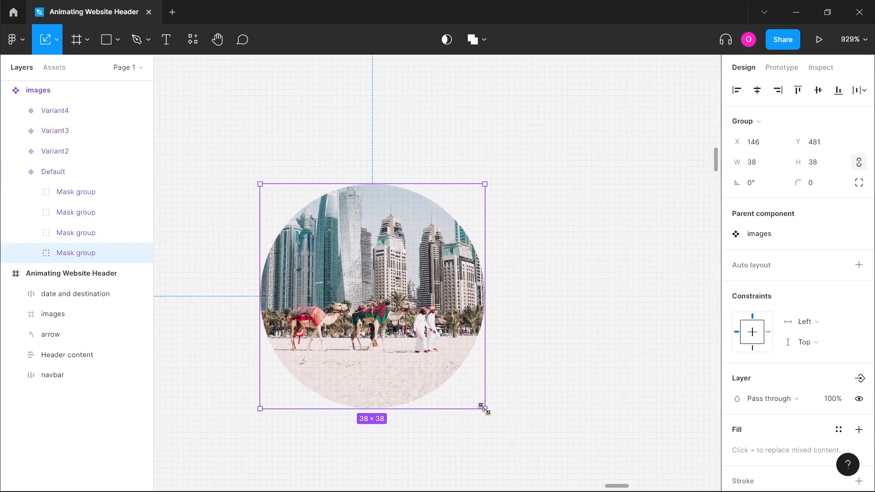
left_click_drag(484, 409, 381, 313)
scroll(383, 315, "up", 5)
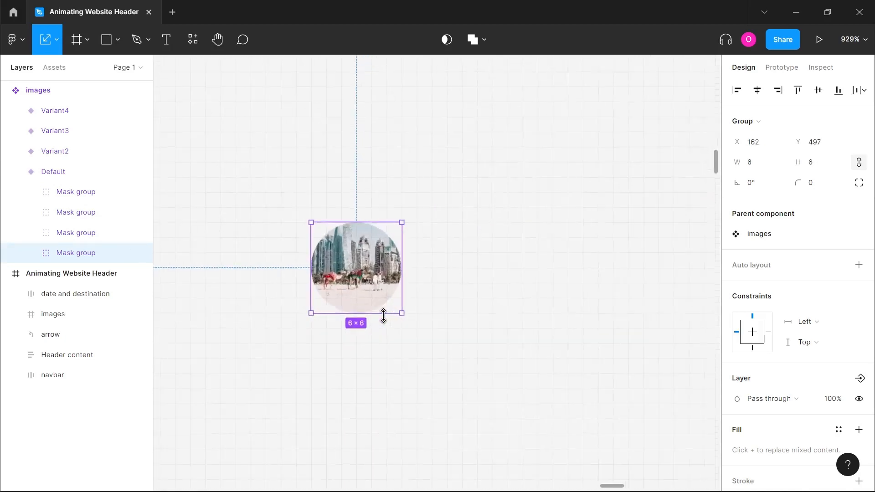
scroll(383, 314, "up", 5)
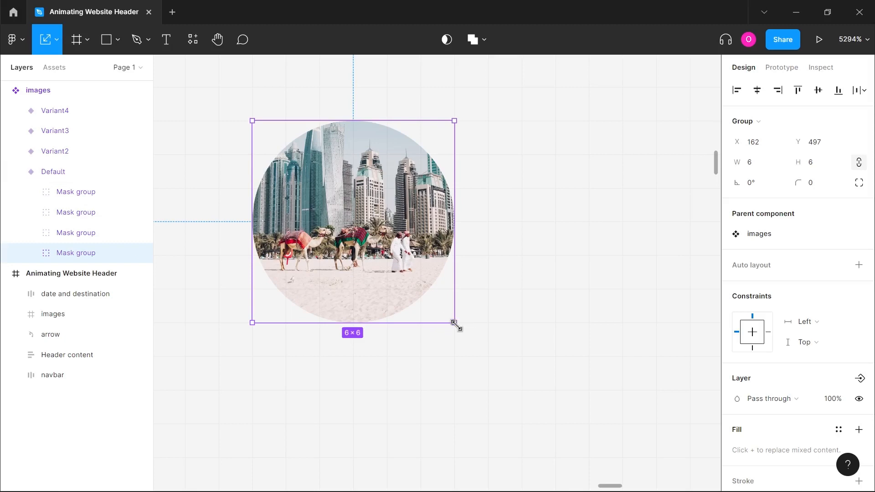
left_click_drag(456, 325, 390, 260)
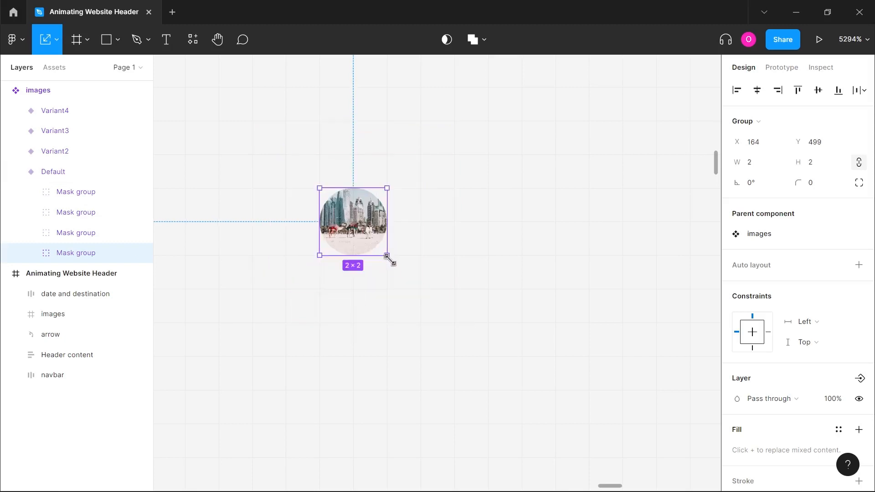
Scale the photo of the man in the cap in the Default variant down around its centre to 25 × 25
scroll(390, 259, "down", 10)
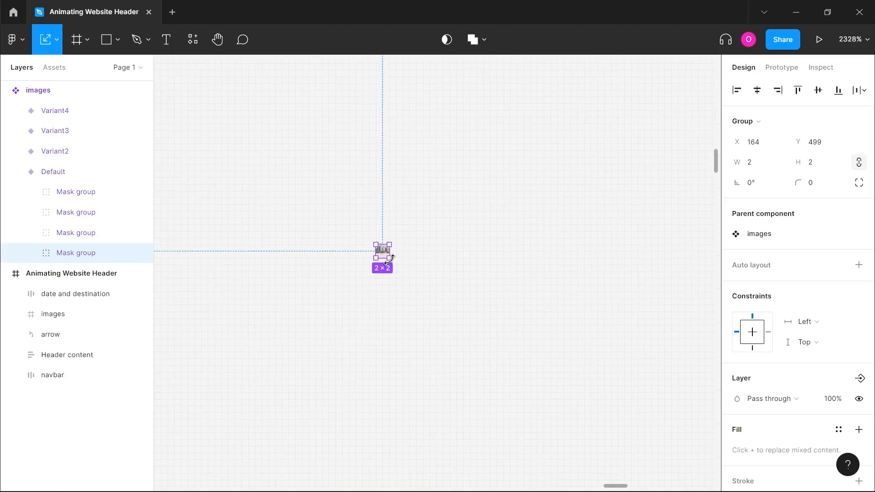
scroll(393, 264, "down", 8)
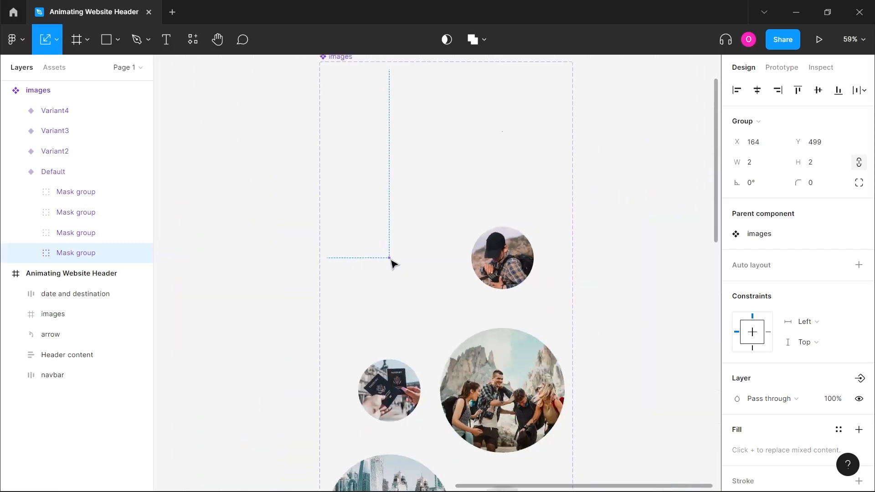
scroll(469, 260, "right", 3)
left_click(421, 271)
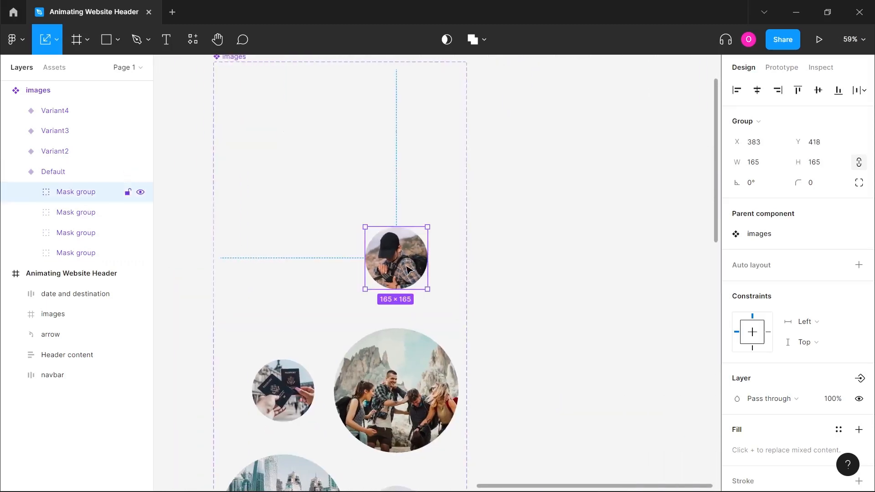
scroll(410, 271, "up", 5)
scroll(408, 269, "up", 1)
scroll(407, 269, "left", 1)
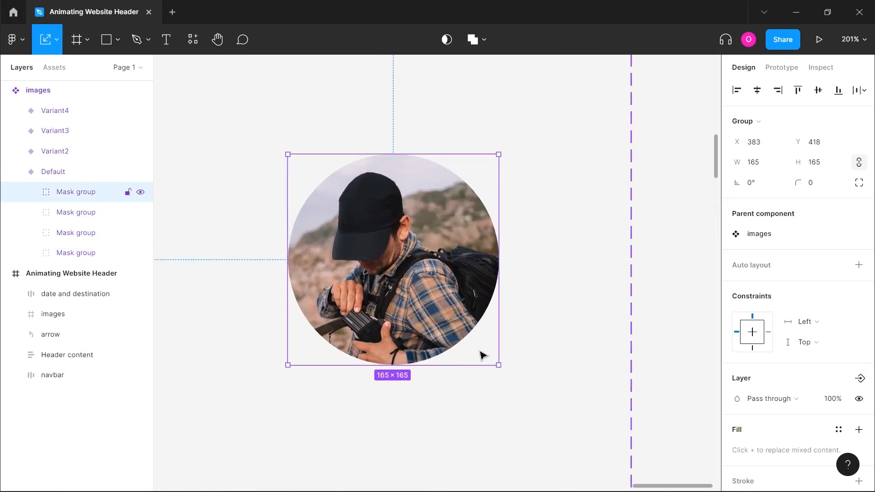
scroll(429, 290, "up", 3)
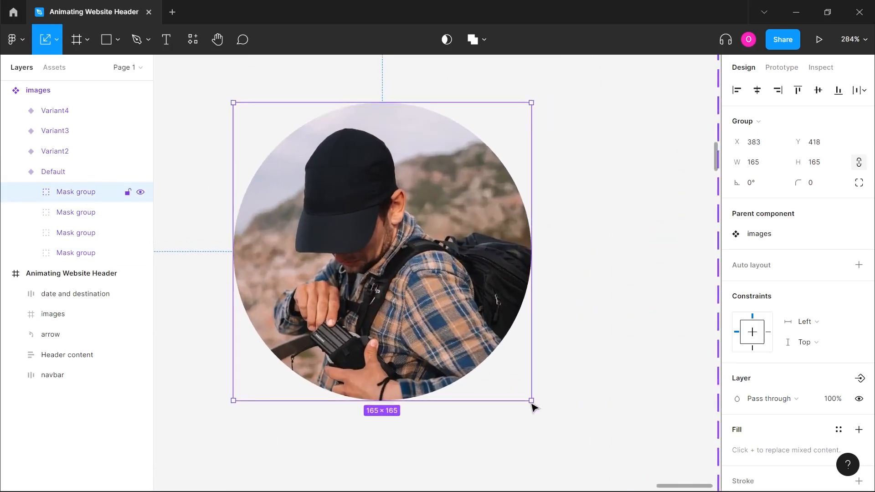
left_click_drag(530, 403, 401, 274)
Shrink the man in the cap photo further around its centre to 1 × 1
scroll(389, 273, "up", 5)
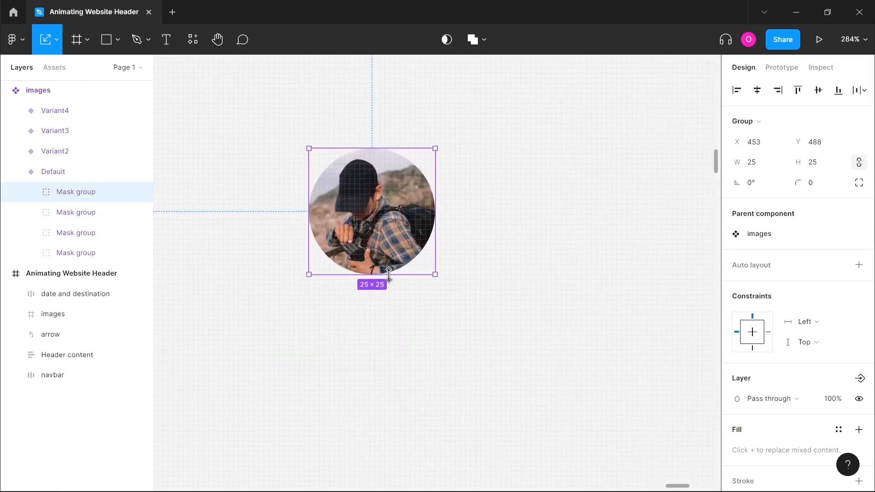
scroll(387, 276, "up", 2)
scroll(387, 278, "up", 4)
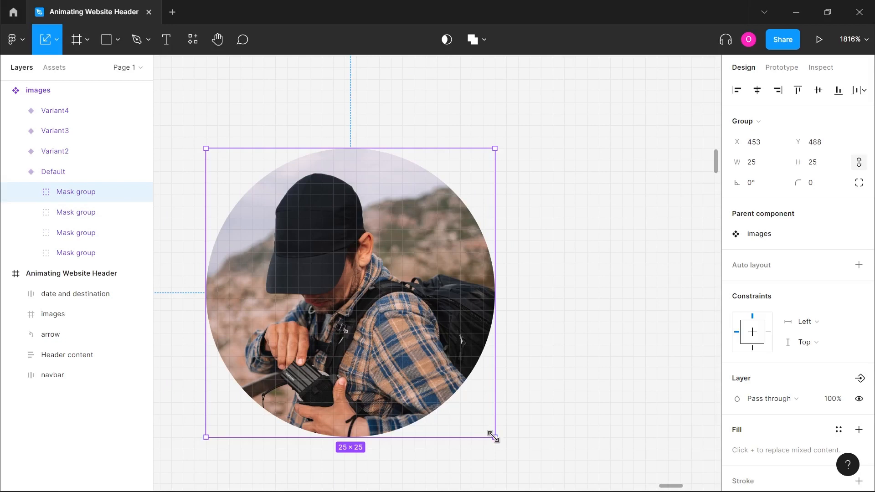
left_click_drag(493, 436, 380, 287)
scroll(320, 287, "up", 2)
scroll(394, 296, "down", 5)
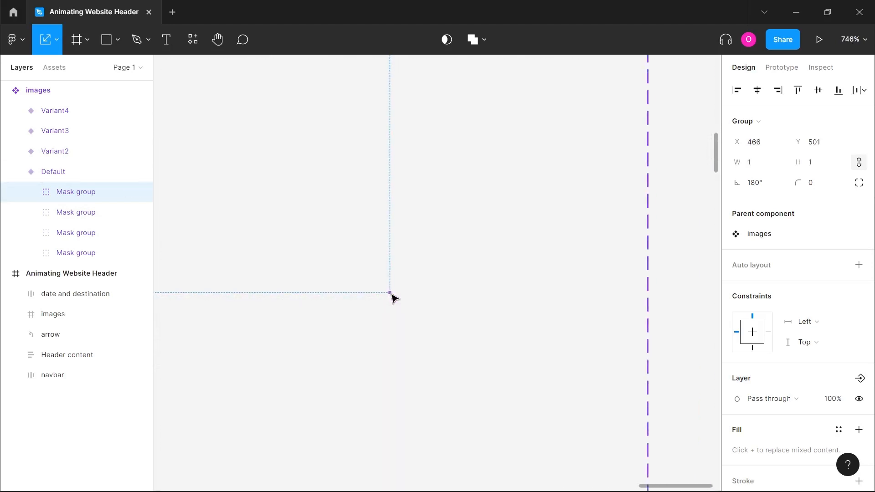
Set the layer opacity of the Default variant to 0%
scroll(394, 297, "down", 10)
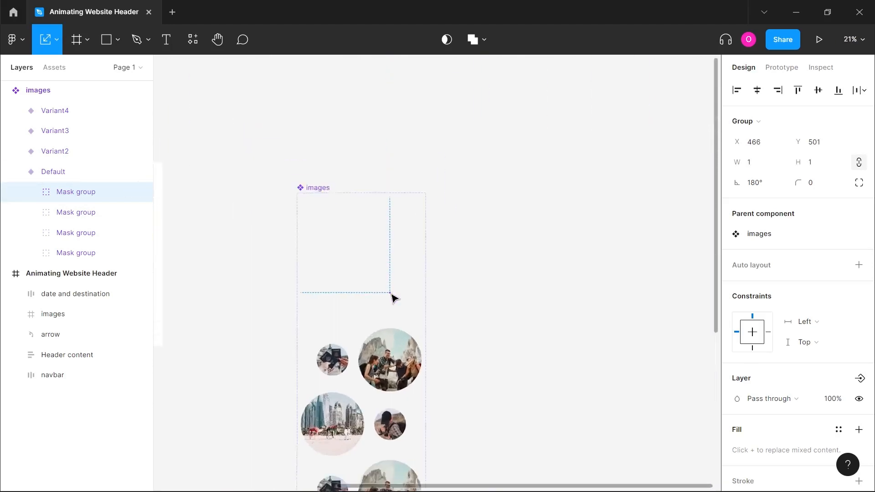
scroll(394, 297, "up", 3)
scroll(394, 297, "left", 2)
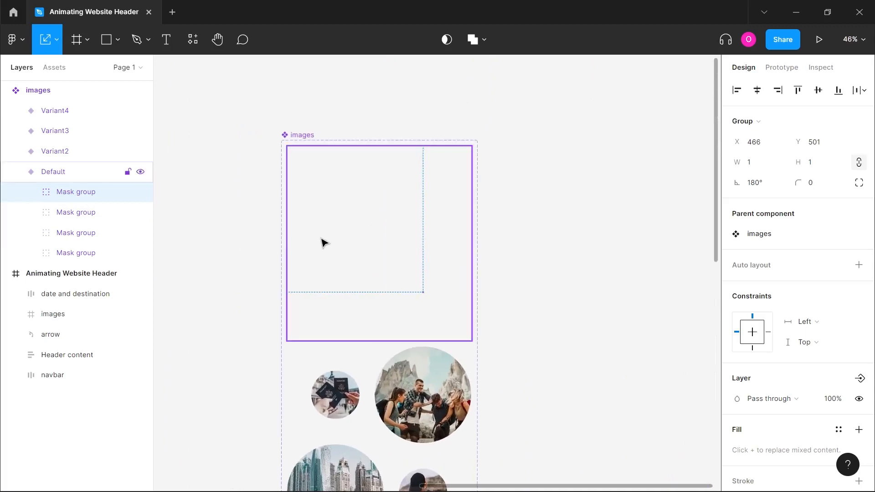
left_click(321, 240)
scroll(376, 295, "down", 3)
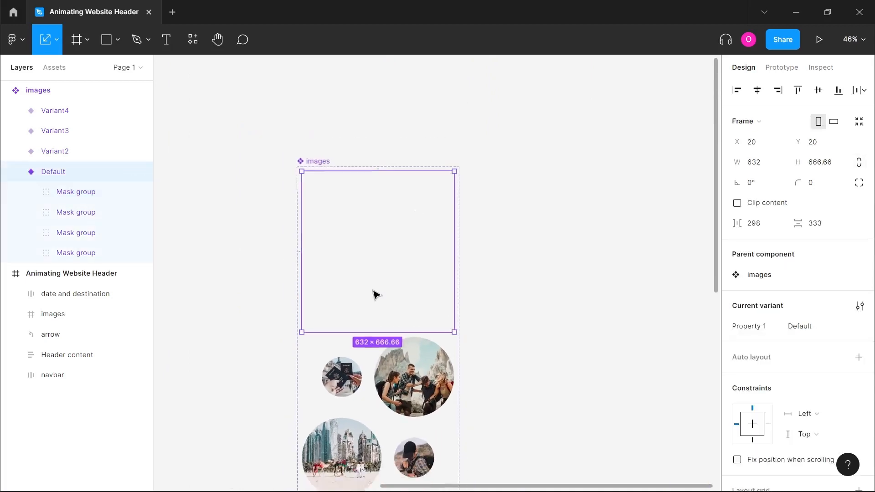
scroll(375, 294, "down", 2)
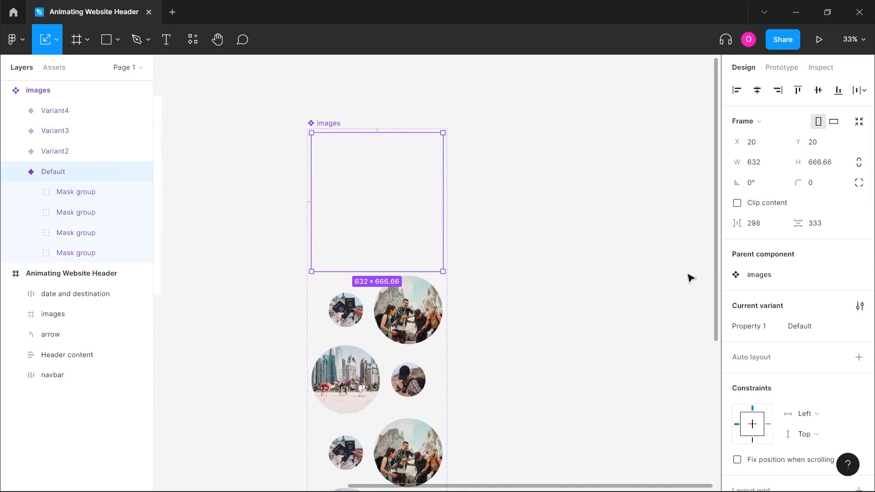
scroll(825, 385, "down", 2)
scroll(826, 387, "down", 1)
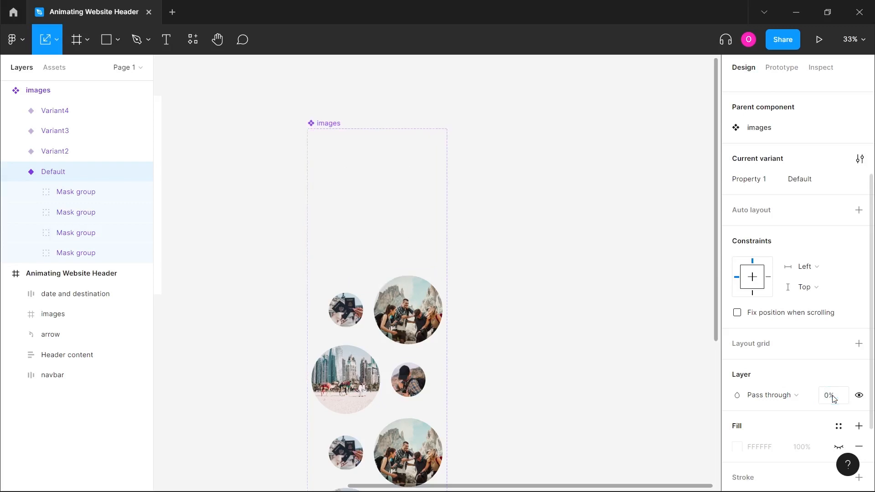
key("Return")
Create a prototype connection from the Default variant to Variant2
scroll(341, 236, "left", 5)
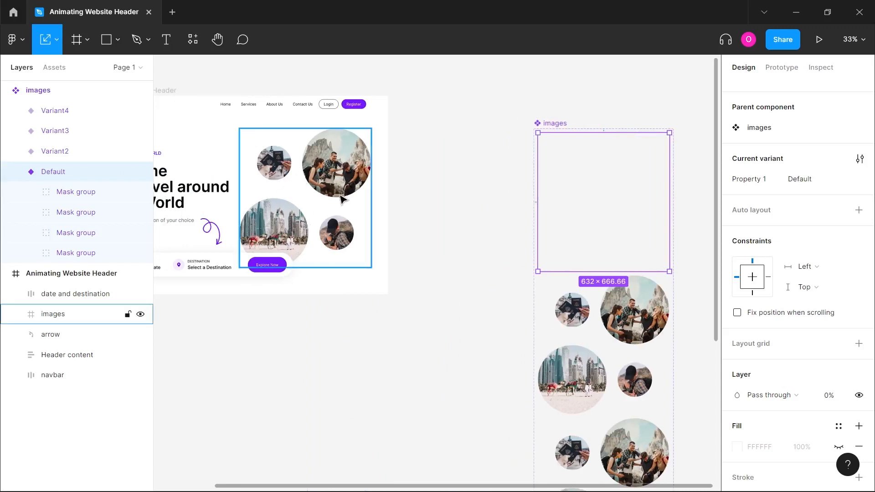
scroll(619, 256, "right", 3)
scroll(620, 256, "up", 4)
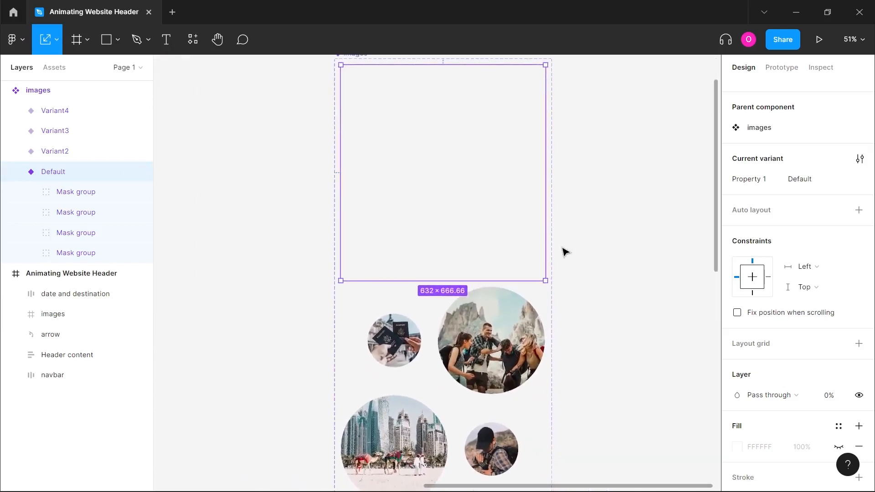
scroll(515, 242, "up", 1)
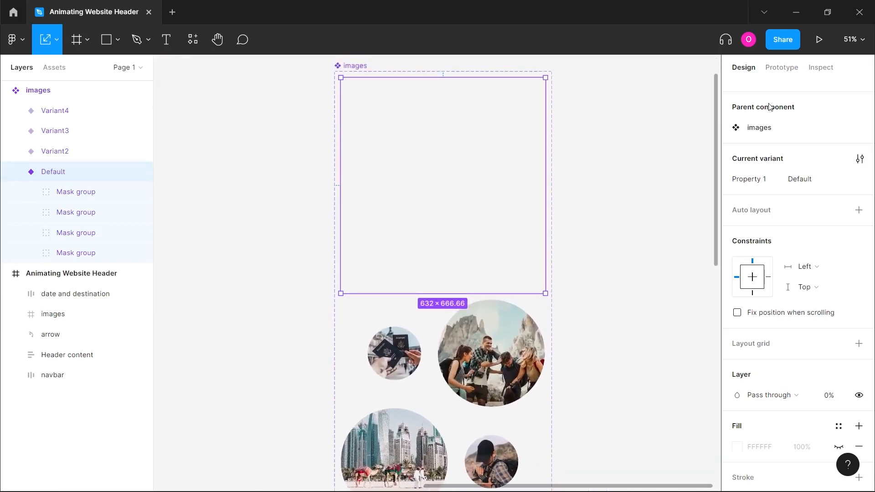
left_click(774, 68)
scroll(581, 187, "down", 3)
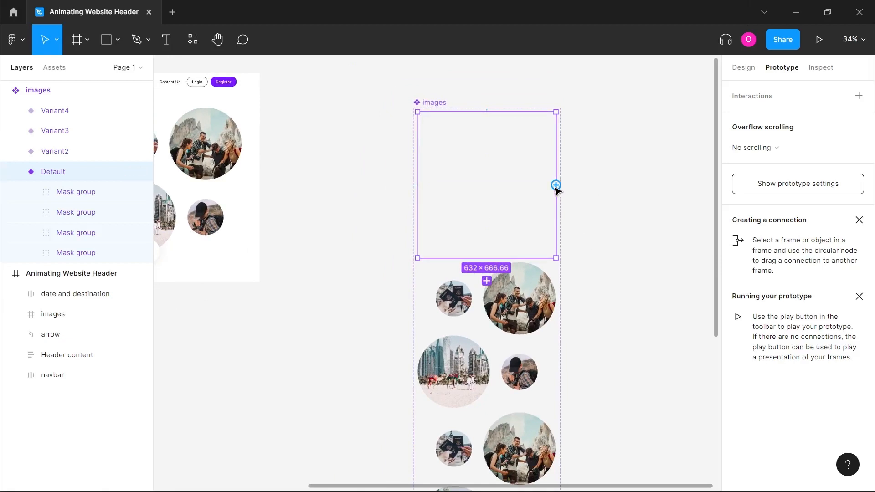
left_click_drag(555, 186, 485, 269)
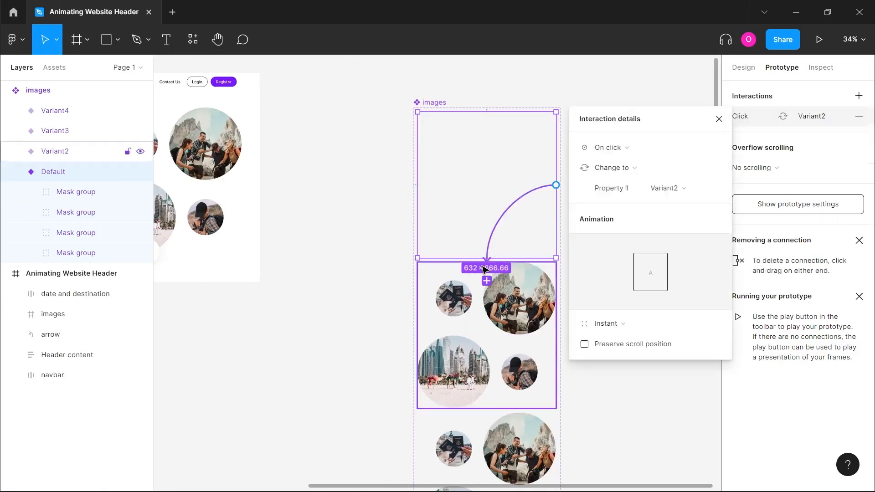
Make the Default variant's interaction trigger After delay, with the shortest delay of 1 ms
left_click(619, 146)
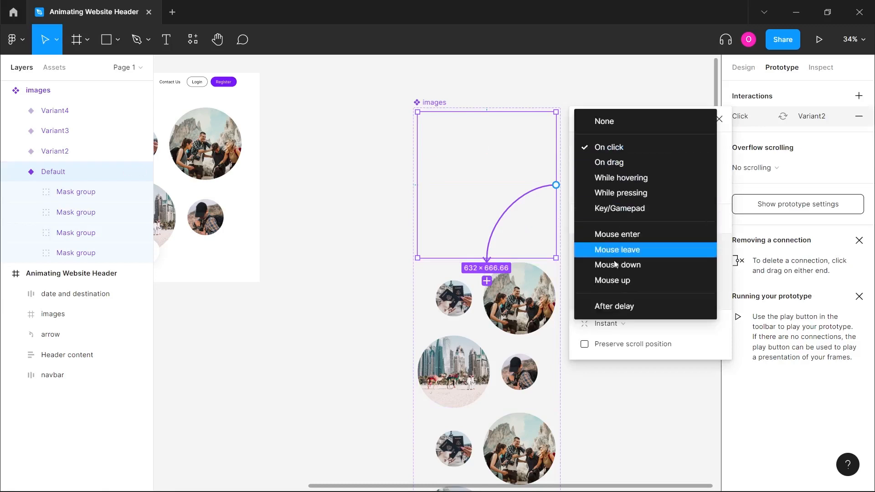
left_click(611, 304)
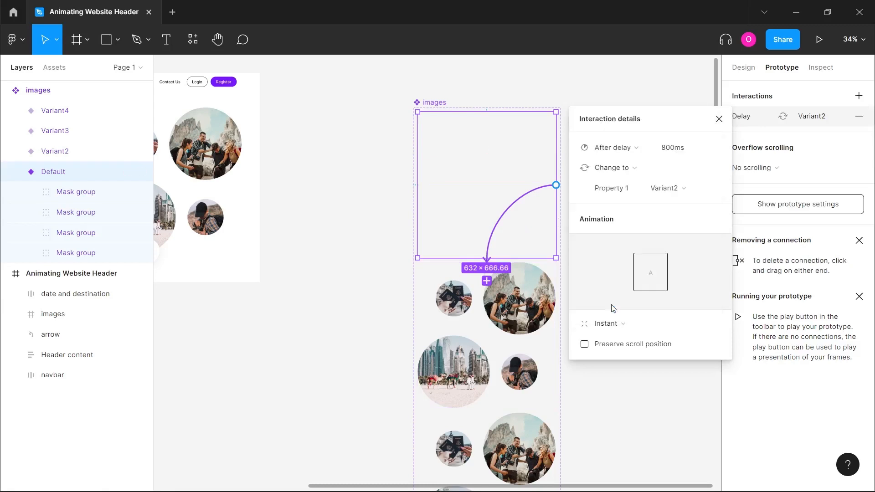
left_click(686, 157)
type("0")
Set the transition from the Default variant to Smart animate with a duration of 2000 ms
left_click(617, 323)
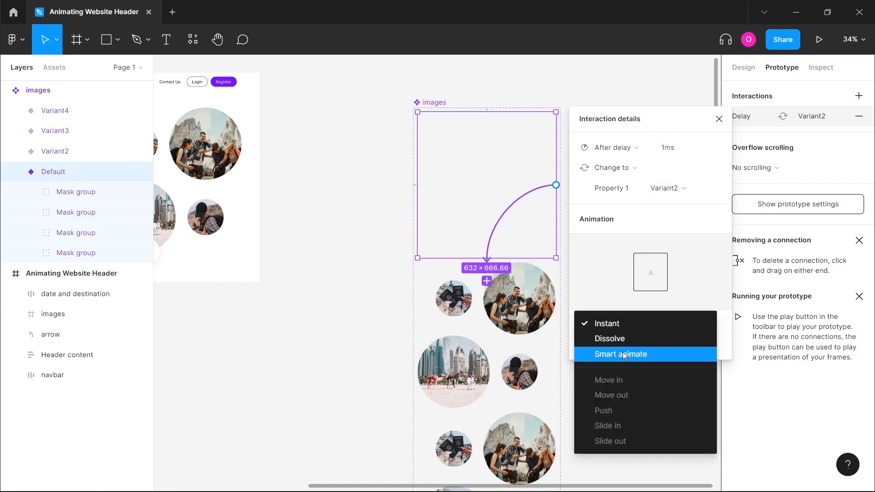
left_click(622, 355)
left_click(679, 346)
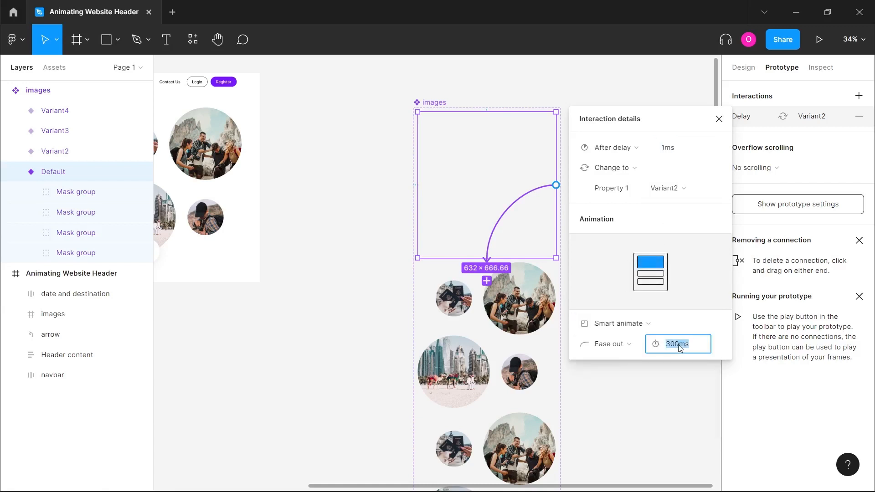
type("2")
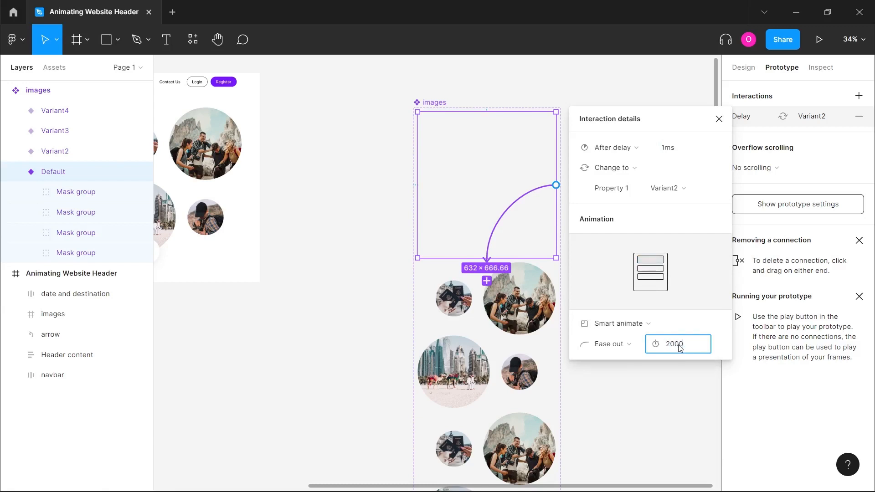
type("000")
key("Return")
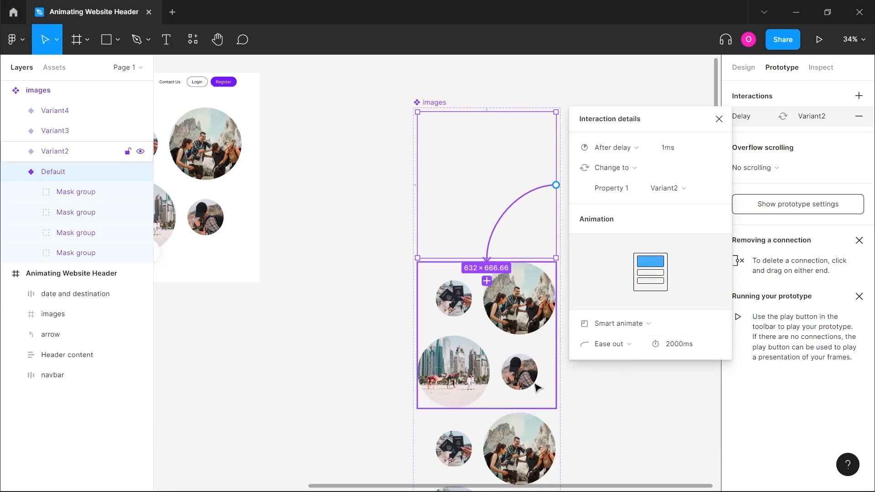
Connect Variant2 to Variant3 with an After delay trigger and enter 0 as the delay
scroll(538, 388, "down", 3)
scroll(537, 387, "down", 2)
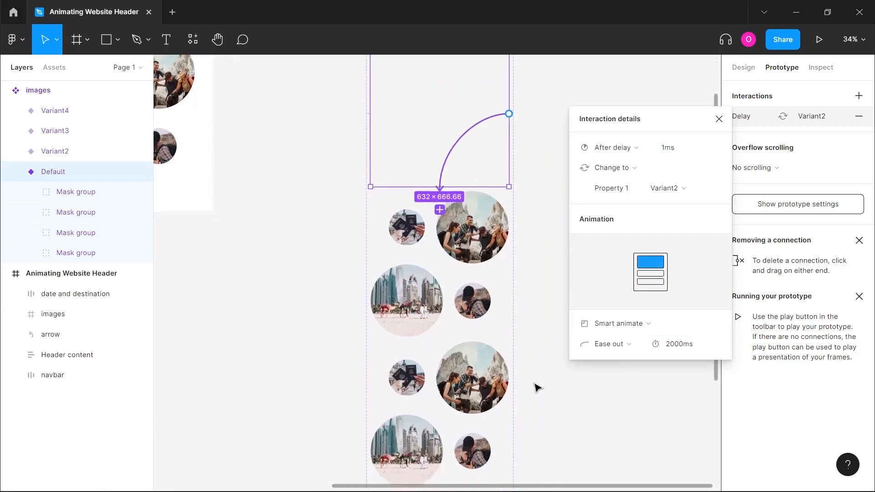
left_click(462, 293)
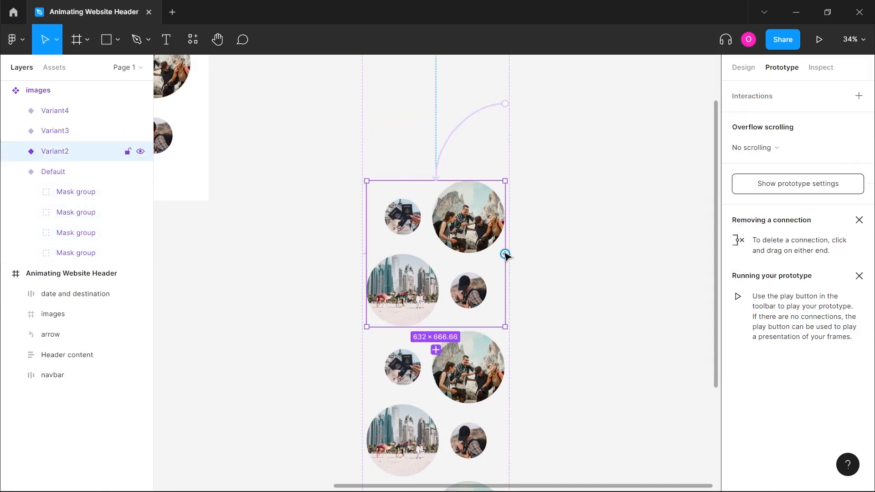
left_click_drag(505, 254, 434, 349)
left_click(634, 148)
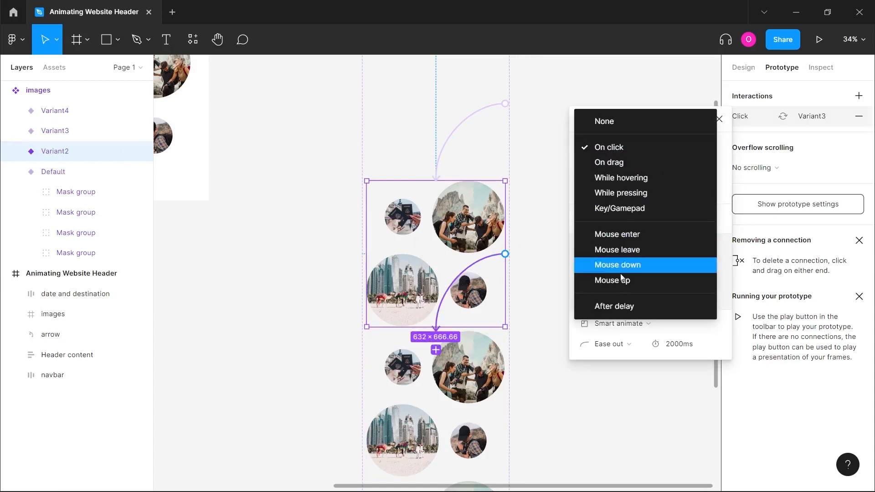
left_click(620, 306)
left_click(685, 149)
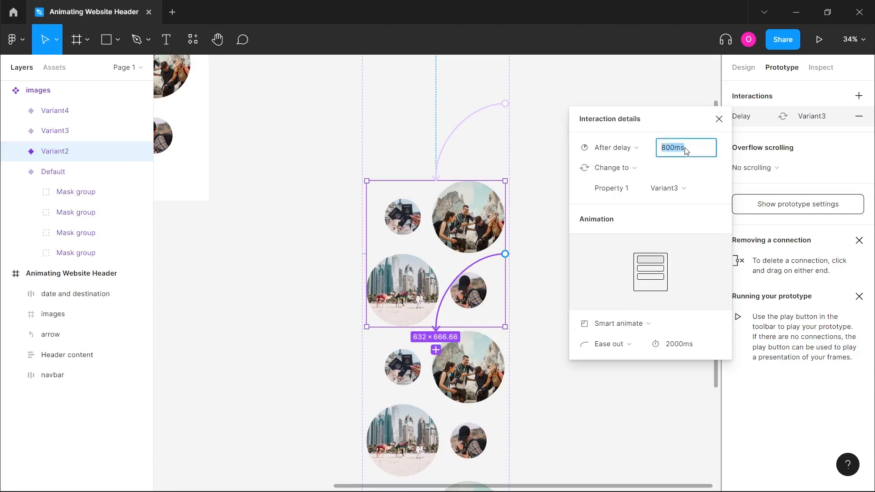
type("0")
Nudge the two small photos in Variant3, the passports and the photographer, slightly down
scroll(358, 399, "down", 3)
scroll(425, 317, "up", 4)
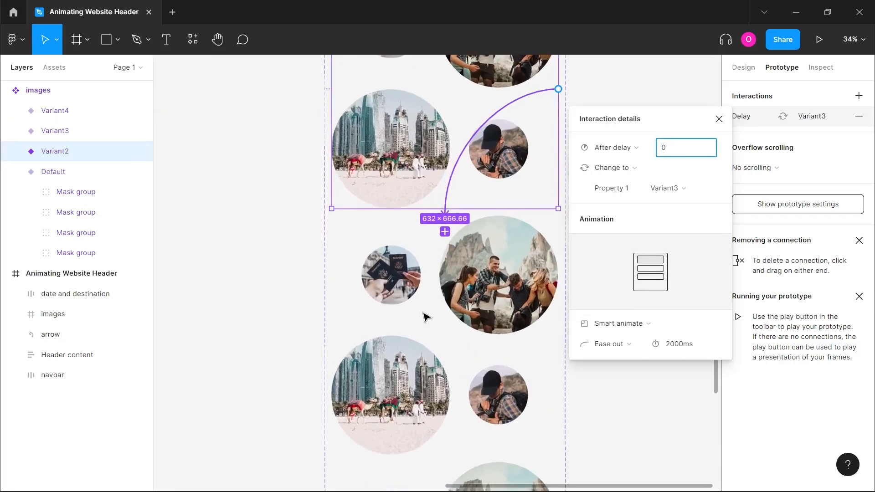
scroll(424, 317, "right", 2)
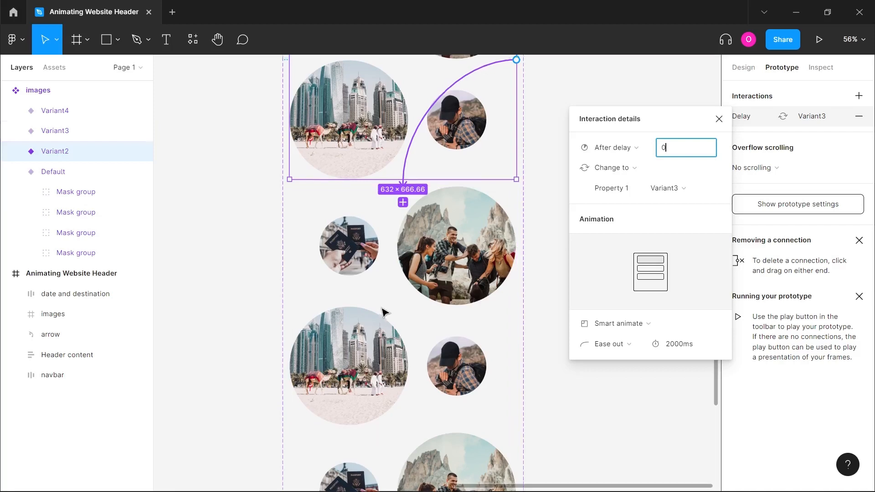
scroll(384, 310, "up", 1)
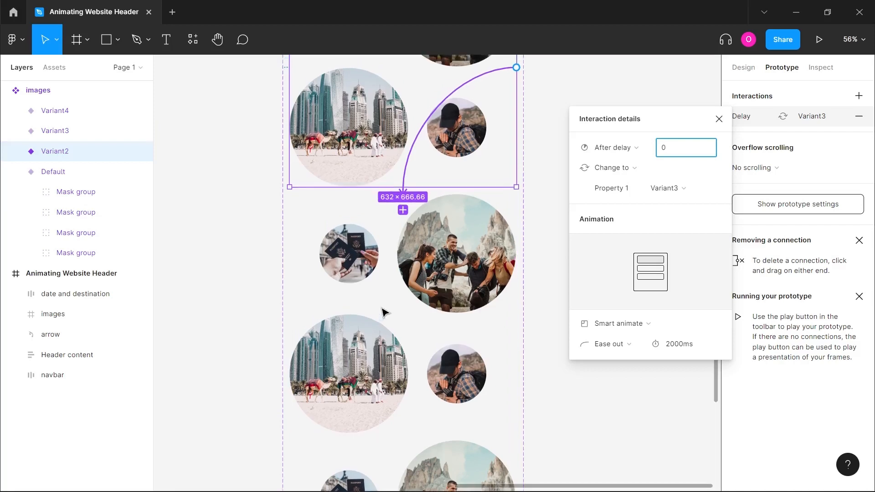
left_click(360, 272)
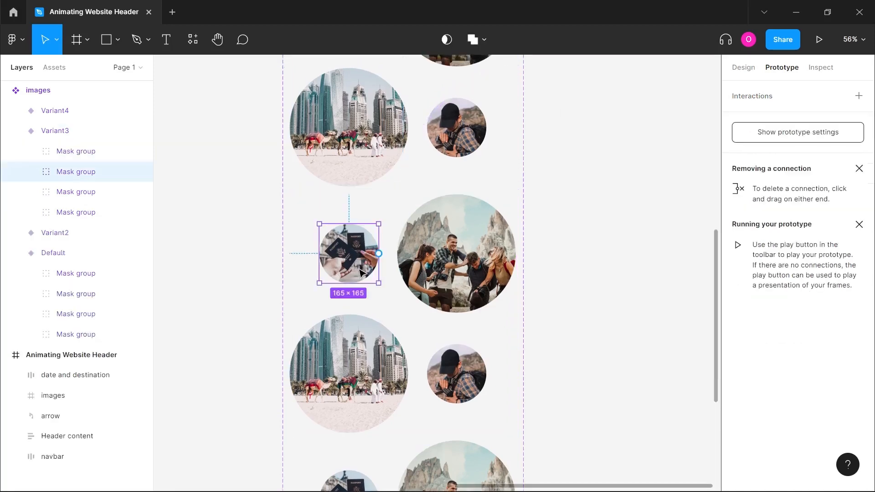
left_click(449, 368, "shift")
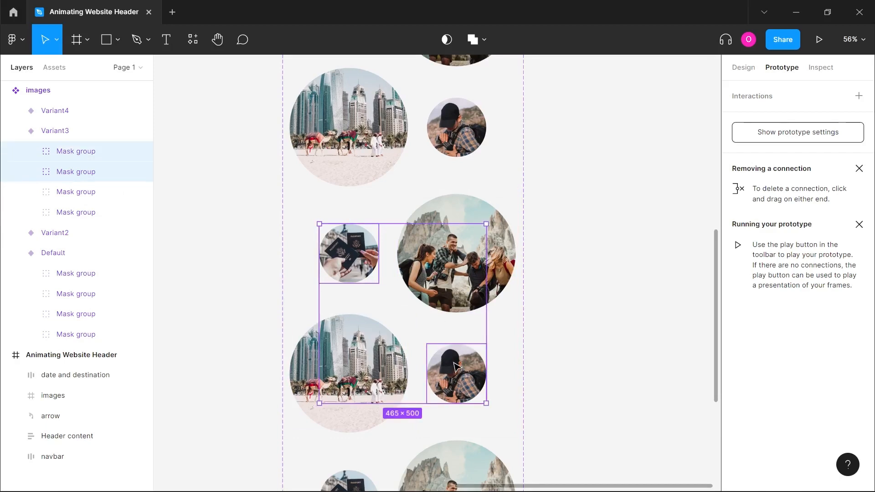
key("Down")
key("Down")
key("Down")
key("Down")
key("Down")
key("Down")
key("Down")
key("Down")
key("Down")
key("Down")
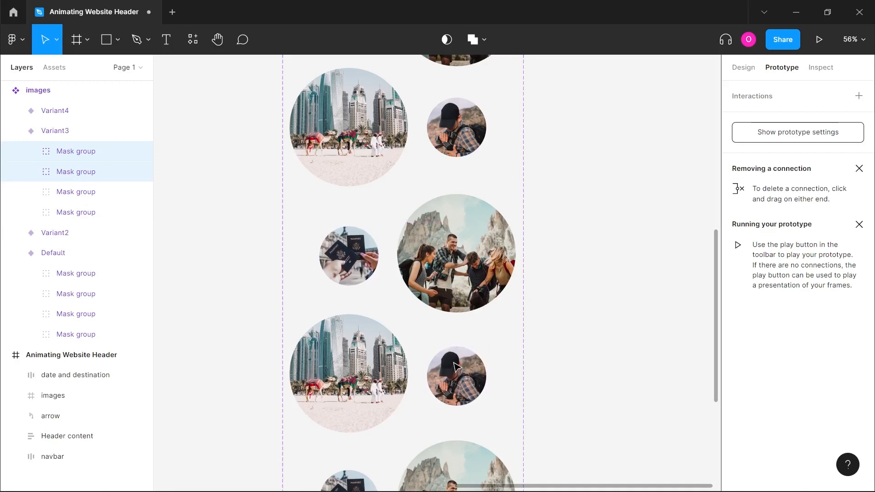
key("Down")
key("Down")
key("Down")
key("Down")
key("Down")
key("Down")
key("Down")
key("Down")
key("Down")
key("Down")
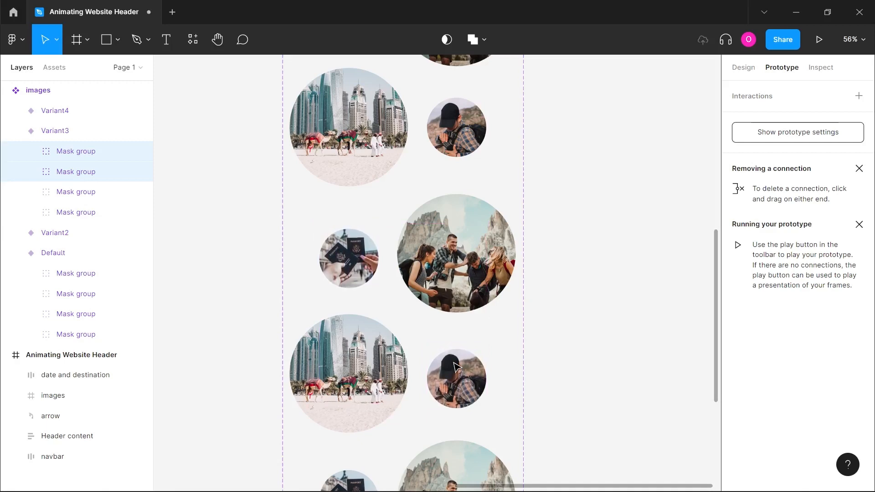
key("Down")
key("Down")
key("Down")
key("Down")
key("Down")
key("Down")
key("Down")
key("Down")
key("Down")
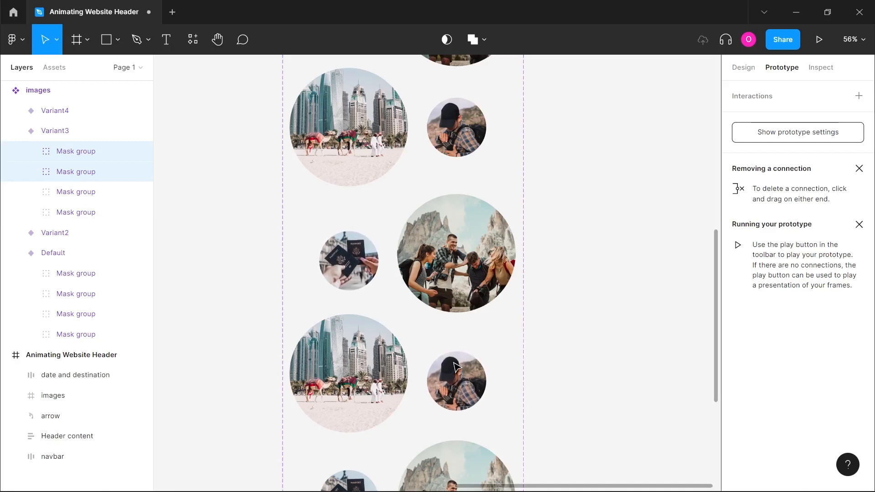
key("Down")
key("Down")
key("Down")
key("Down")
key("Down")
key("Down")
key("Down")
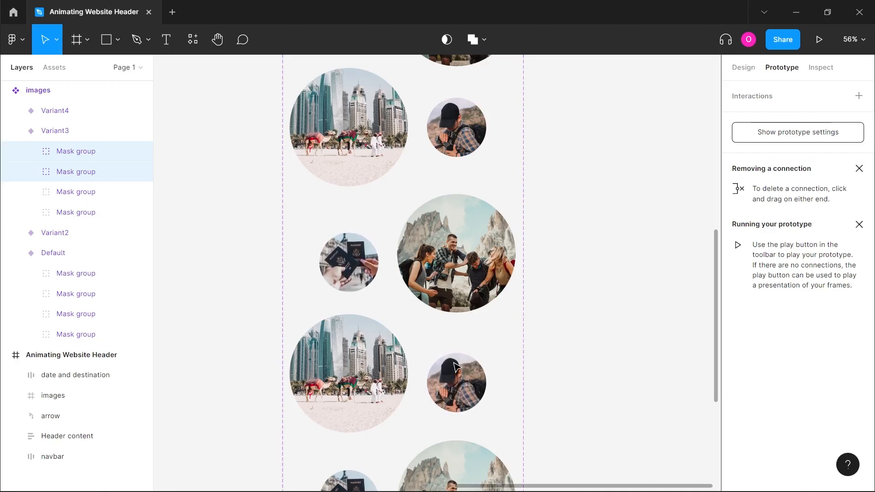
Nudge the two large photos in Variant3, the city skyline and the hiking group, slightly up
double_click(365, 359)
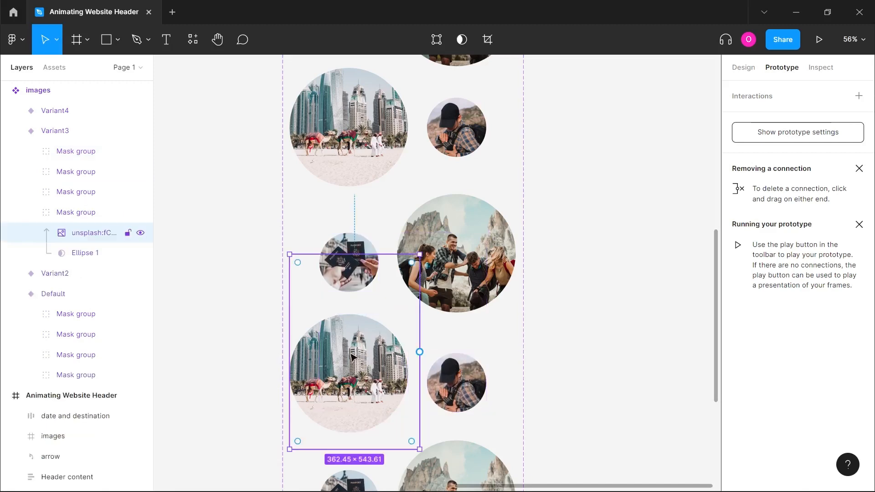
left_click(282, 351)
left_click(294, 351)
left_click(342, 352)
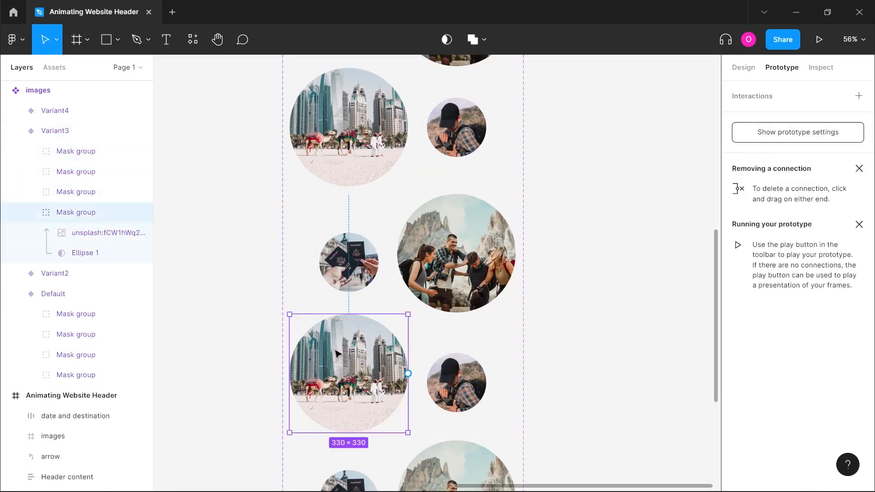
left_click(467, 239, "shift")
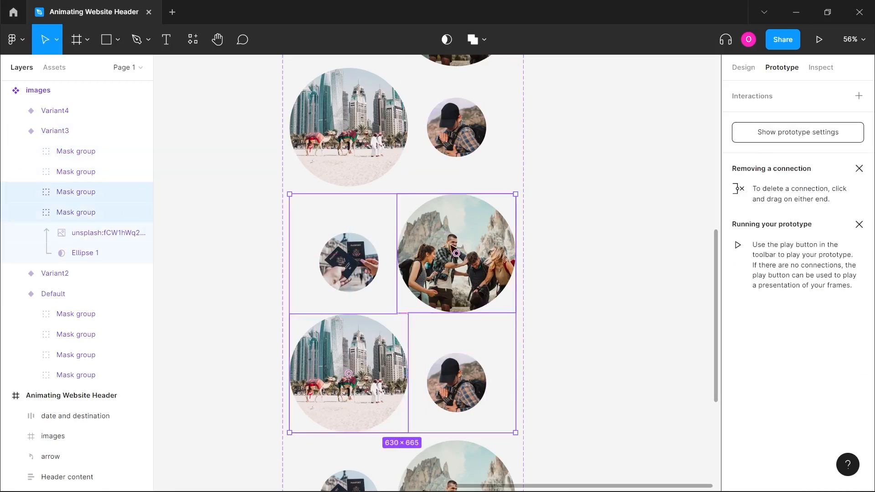
key("Up")
key("Up")
key("Up")
key("Up")
key("Up")
key("Up")
key("Up")
key("Up")
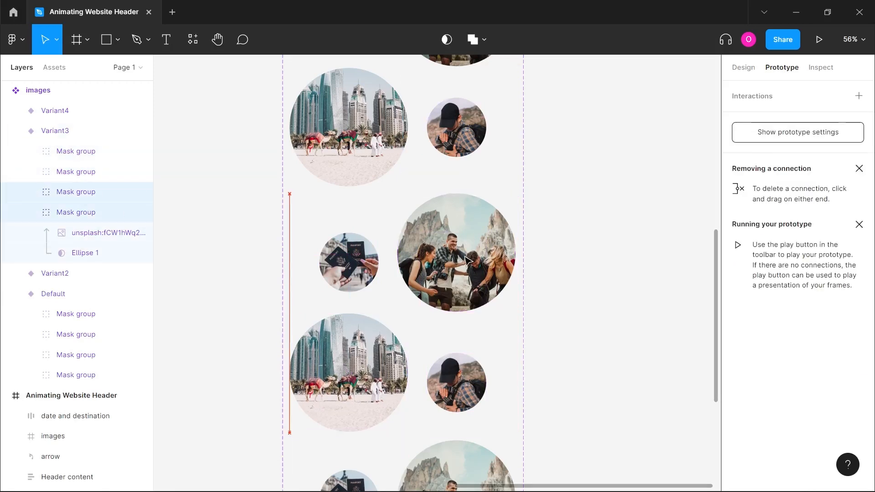
key("Up")
key("Up")
key("Up")
key("Up")
key("Up")
key("Up")
key("Up")
key("Up")
key("Up")
key("Up")
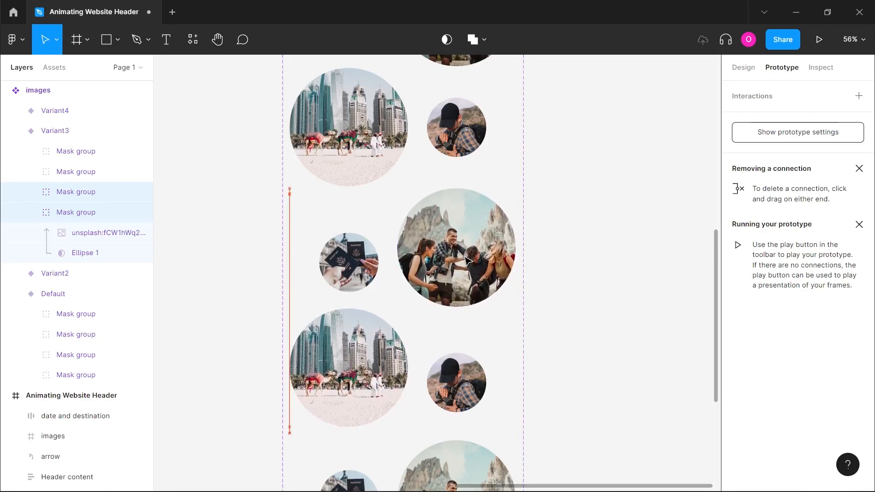
key("Up")
key("Up")
key("Up")
key("Up")
key("Up")
key("Up")
key("Up")
key("Up")
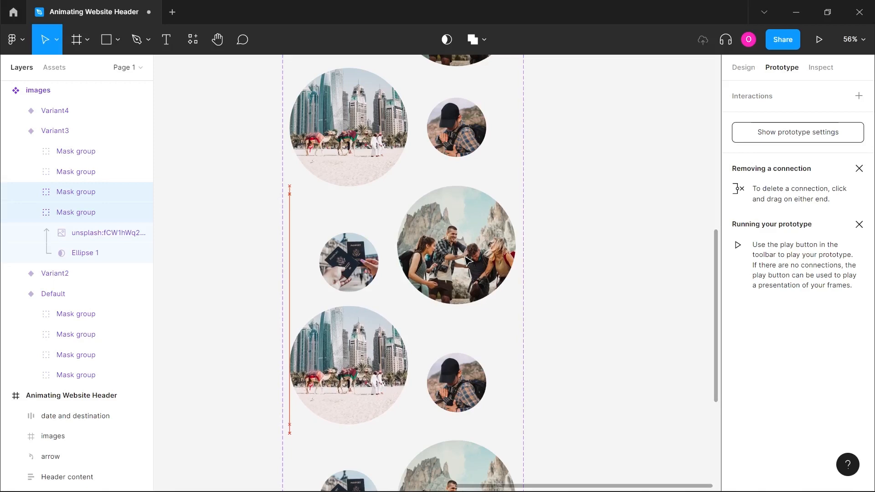
key("Up")
key("Up")
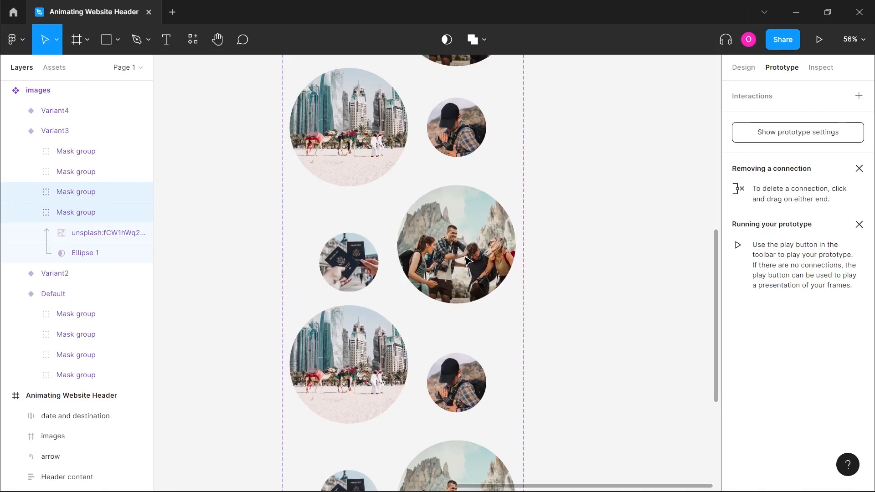
left_click(591, 296)
Connect Variant3 to Variant4 with an After delay trigger and enter 0 as the delay
scroll(590, 294, "down", 1)
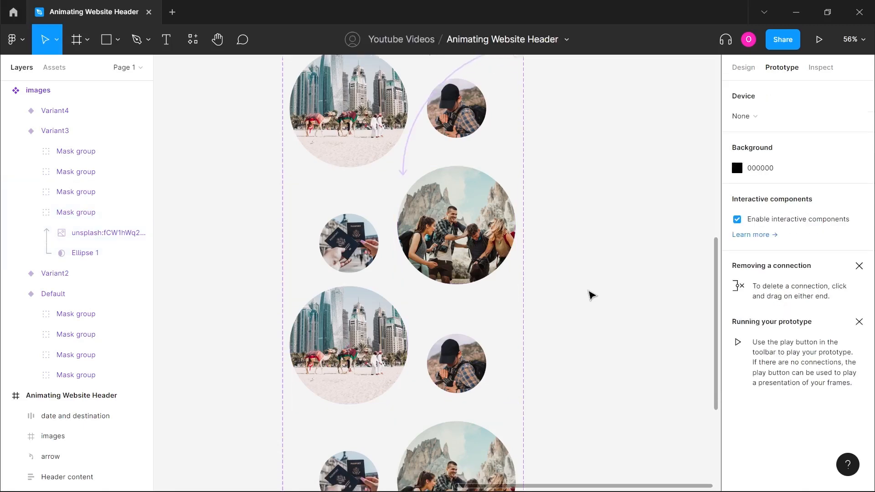
left_click(477, 295)
scroll(465, 296, "down", 3, "ctrl")
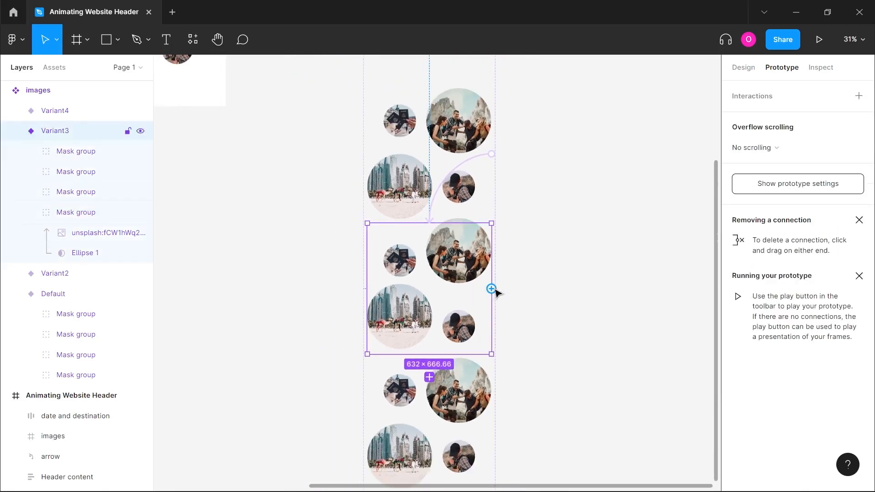
left_click_drag(492, 289, 453, 426)
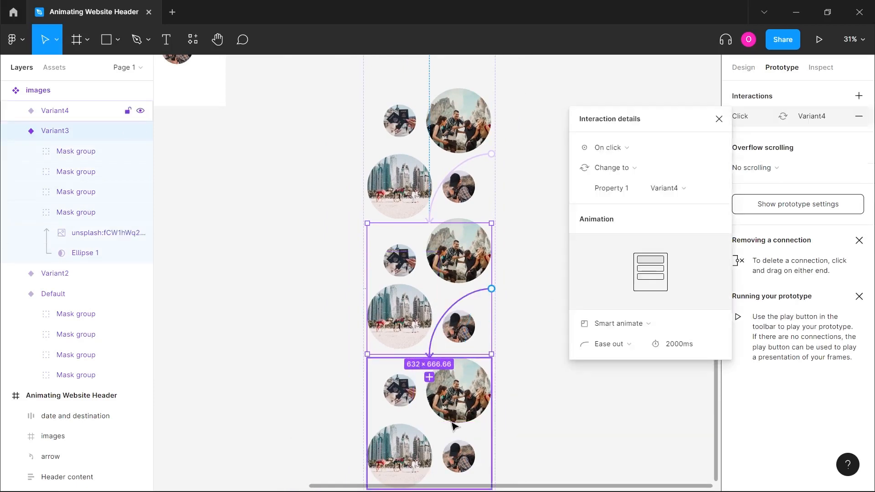
left_click(623, 157)
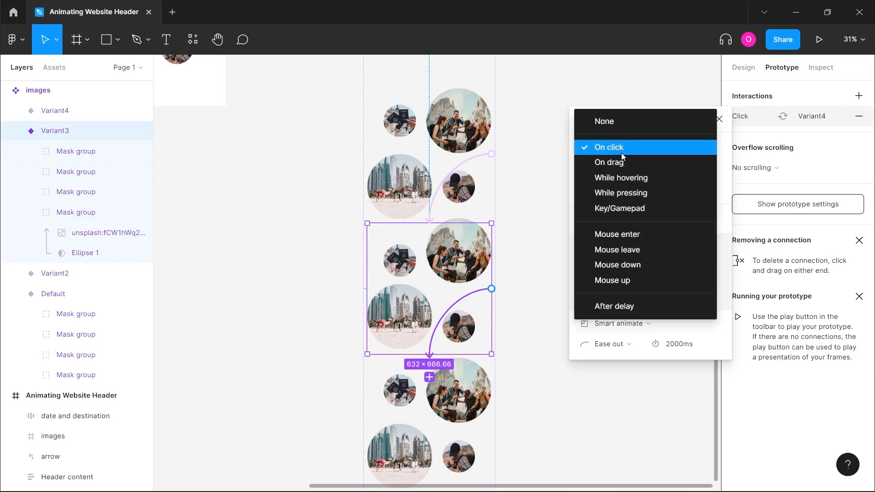
left_click(615, 308)
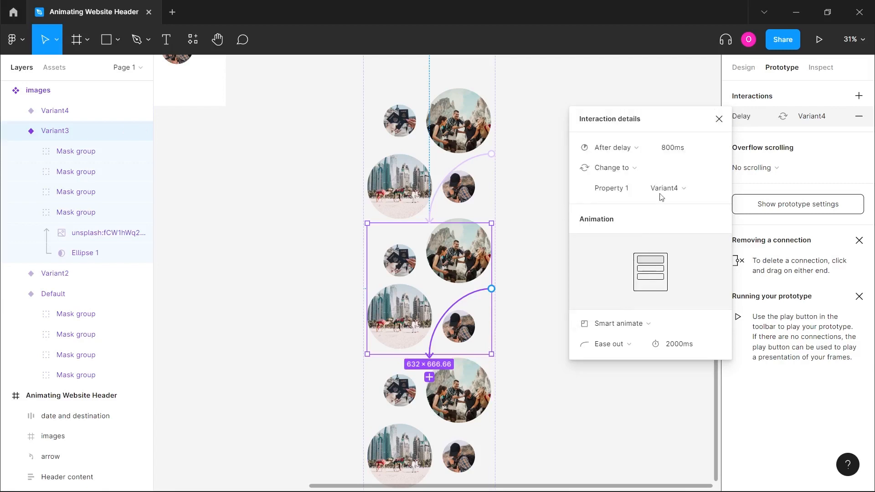
left_click(686, 147)
type("0")
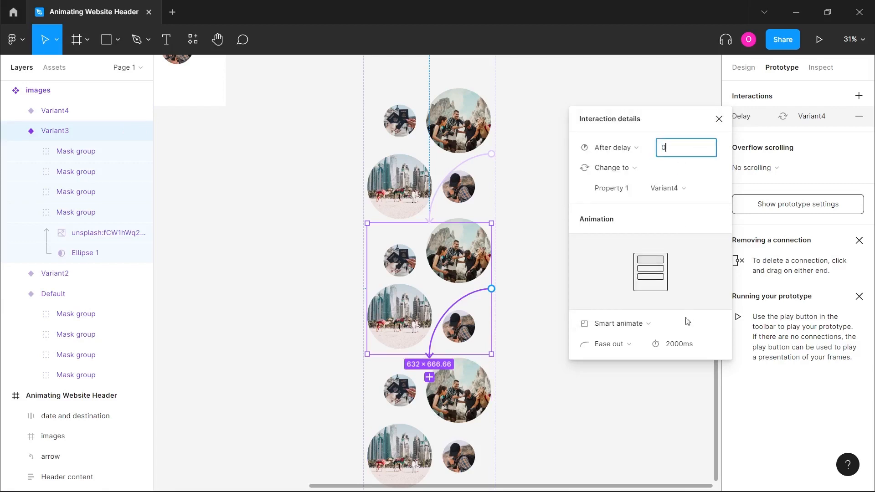
Connect Variant4 back to Variant3 with an After delay trigger and enter 0 as the delay
left_click(424, 420)
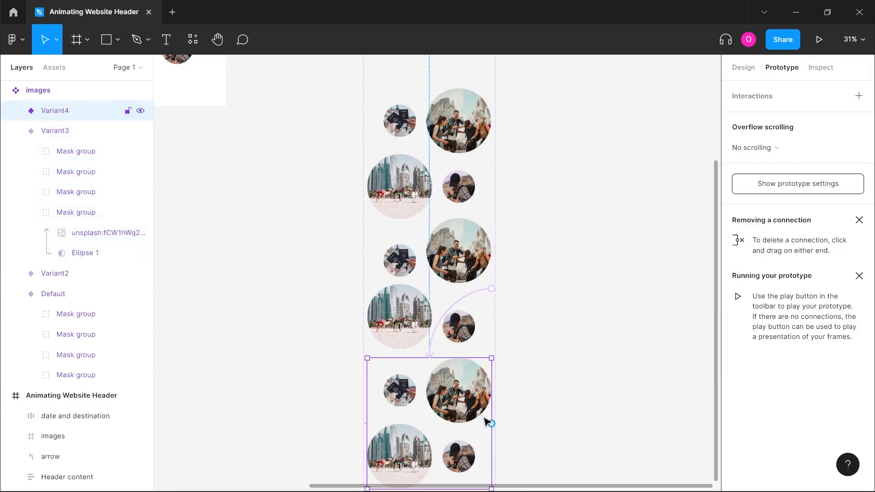
left_click_drag(491, 423, 413, 349)
left_click(617, 149)
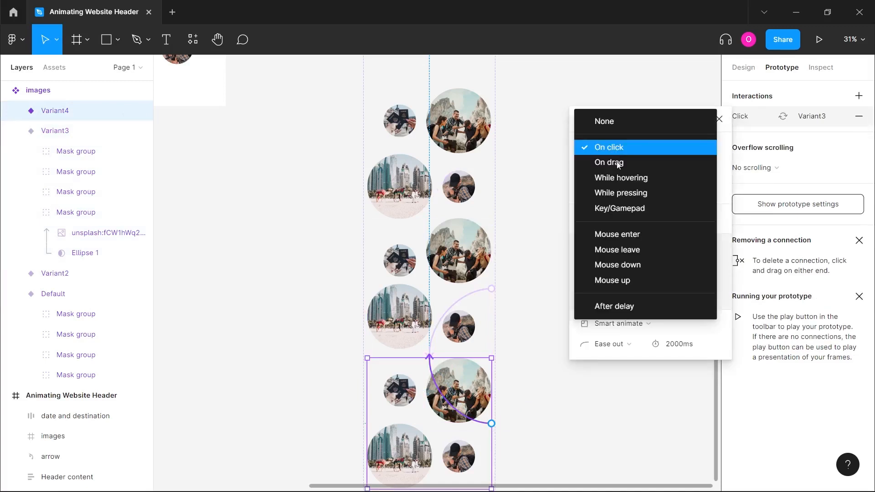
left_click(620, 305)
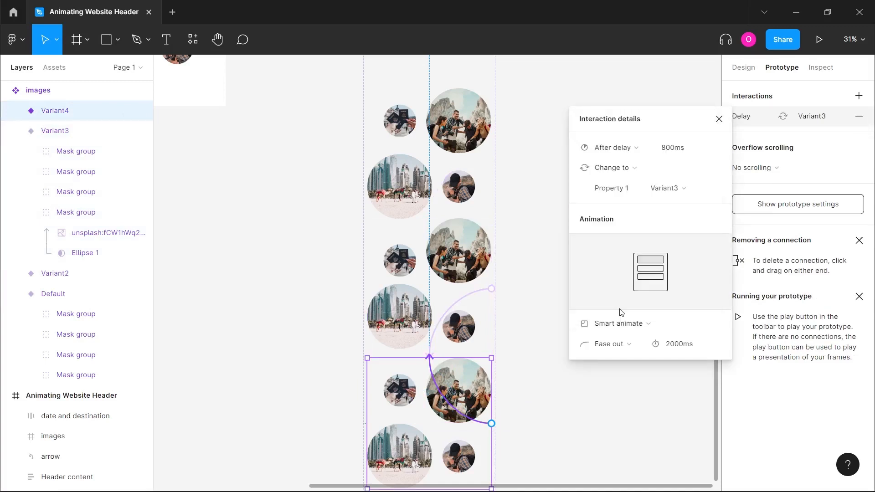
left_click(693, 150)
type("0")
left_click(637, 403)
Duplicate the Animating Website Header frame beside the original and line up the top of the images component with both frames
scroll(532, 331, "up", 2)
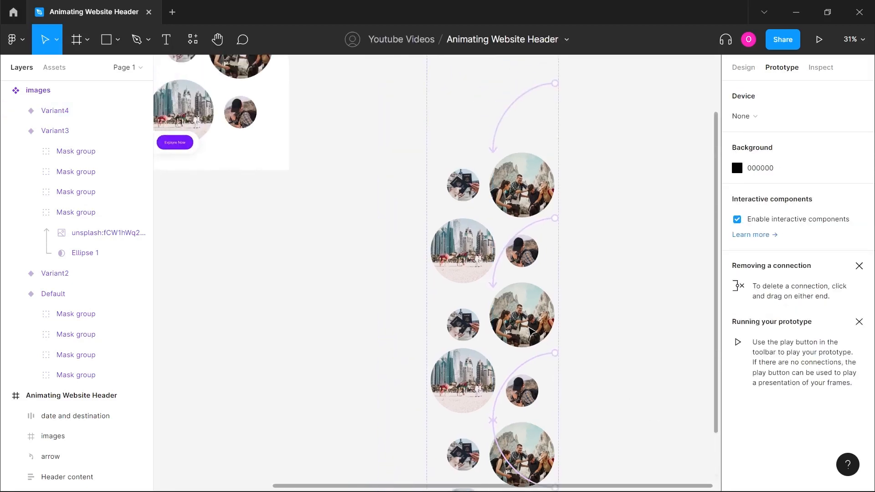
scroll(533, 331, "down", 2, "ctrl")
scroll(537, 184, "up", 1)
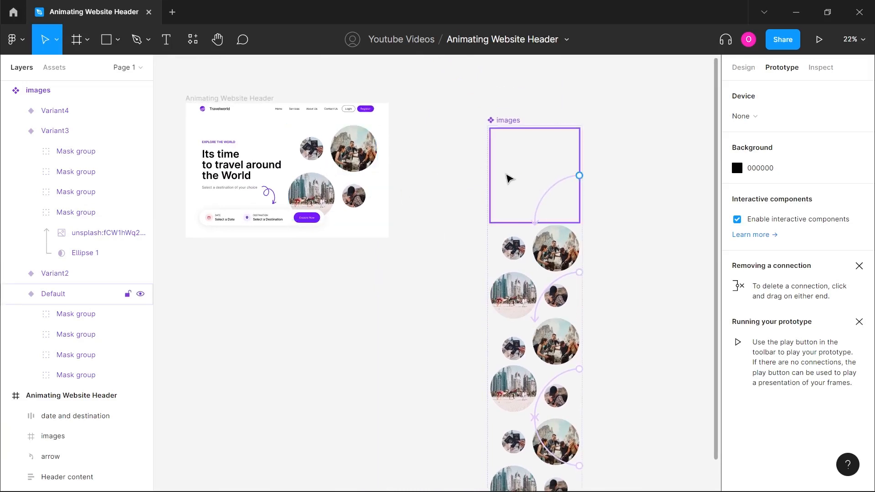
scroll(510, 177, "left", 2)
scroll(443, 198, "left", 2)
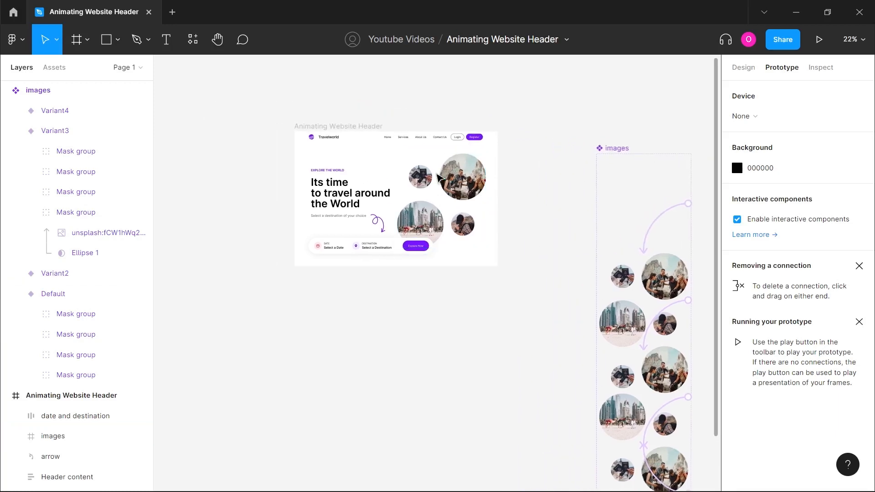
scroll(640, 237, "up", 3)
scroll(640, 237, "down", 3)
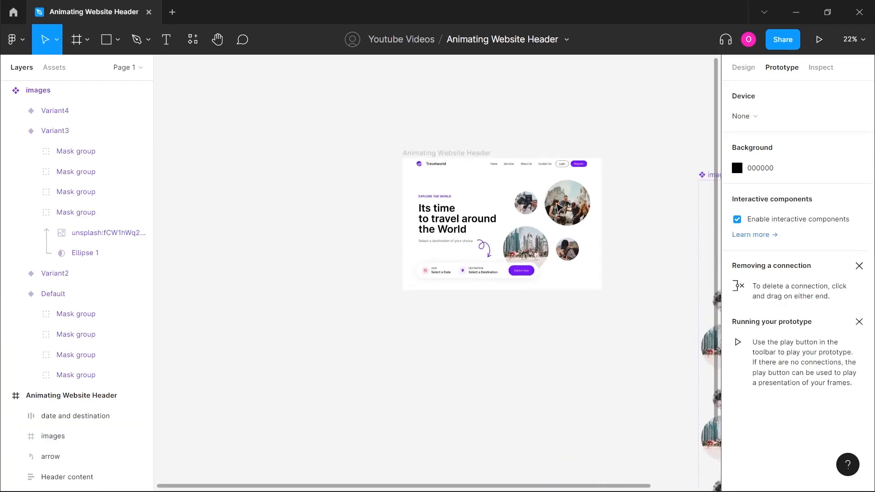
left_click(457, 156)
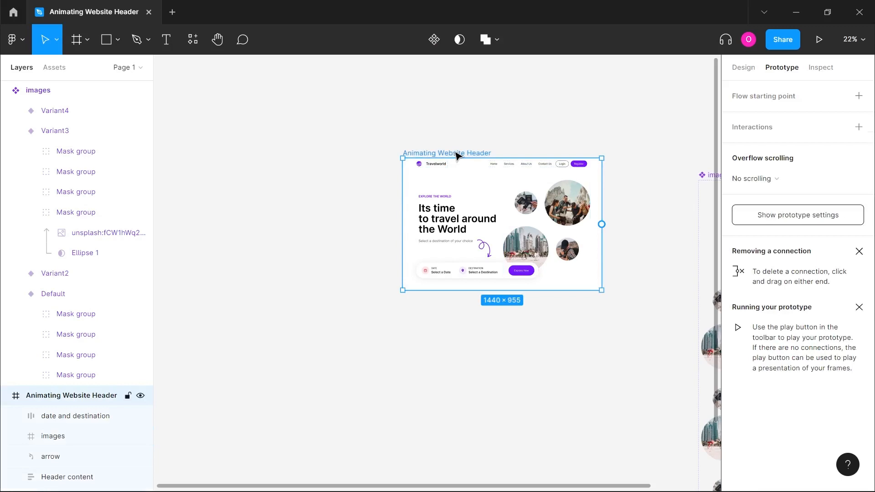
scroll(456, 156, "down", 1)
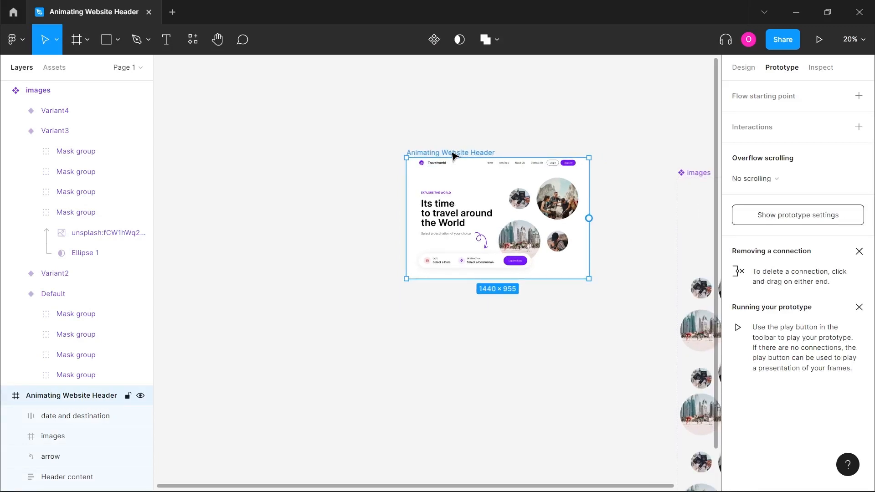
mouse_move(453, 155)
left_mouse_down()
mouse_move(236, 158)
mouse_move(396, 170)
mouse_move(469, 164)
mouse_move(466, 154)
left_mouse_up()
scroll(379, 137, "right", 3)
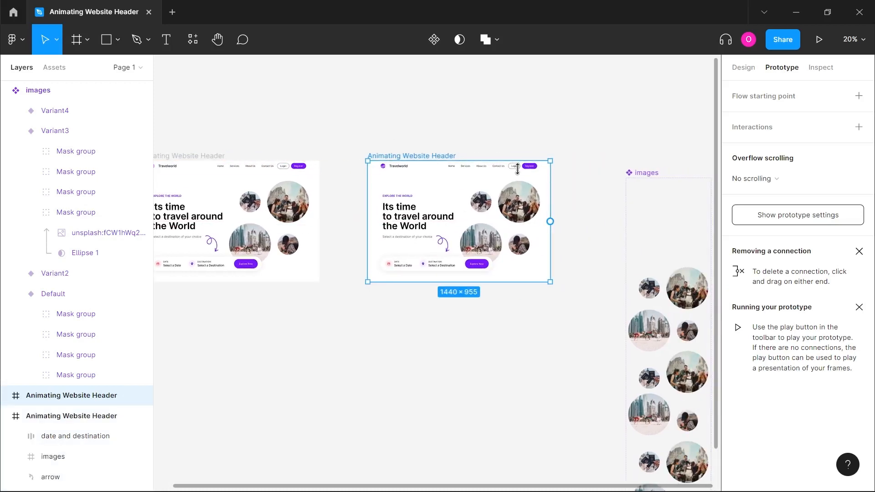
left_click_drag(641, 175, 641, 161)
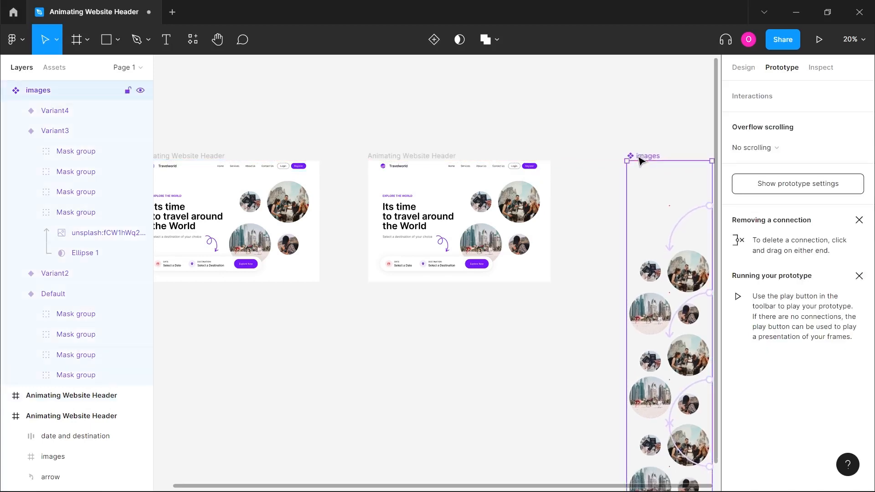
Replace the images frame in the duplicated header with a copy of the images component's Default variant
left_click(660, 202)
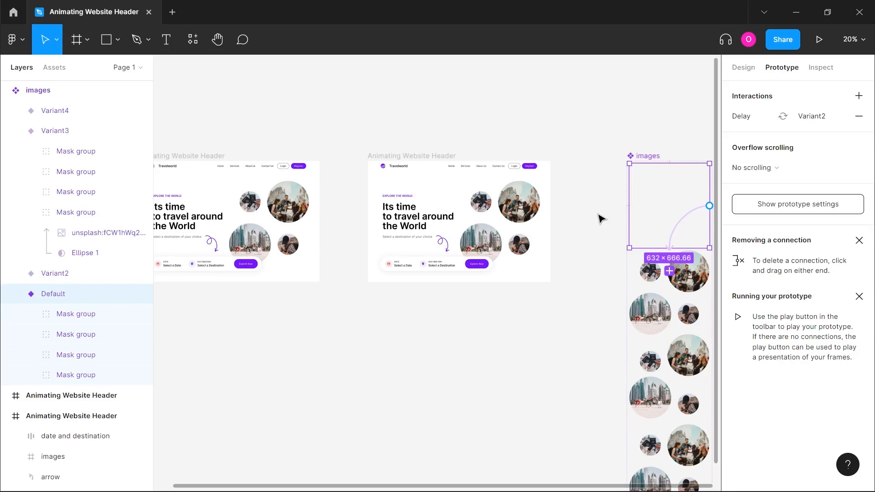
left_click(505, 210)
right_click(505, 209)
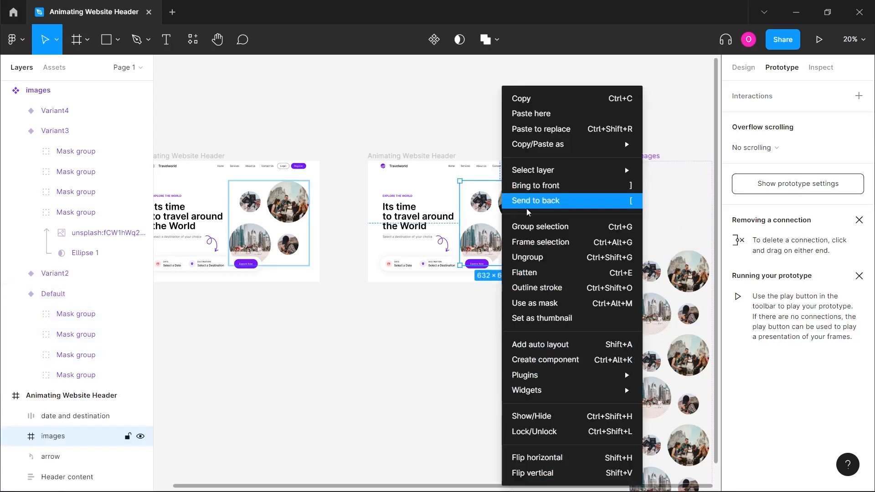
left_click(543, 130)
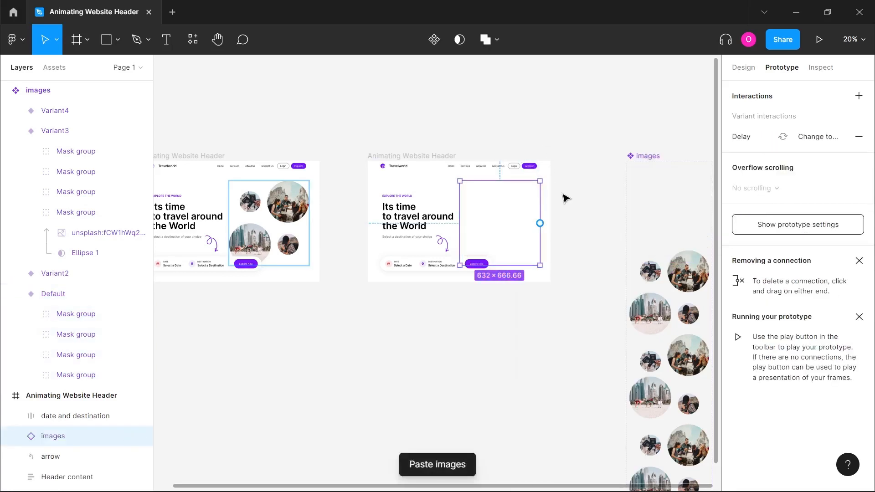
scroll(503, 224, "up", 3)
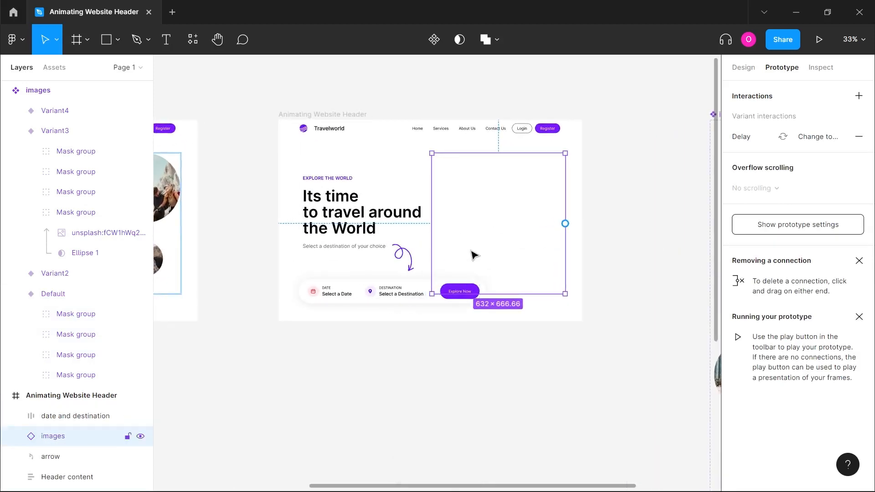
left_click(85, 420)
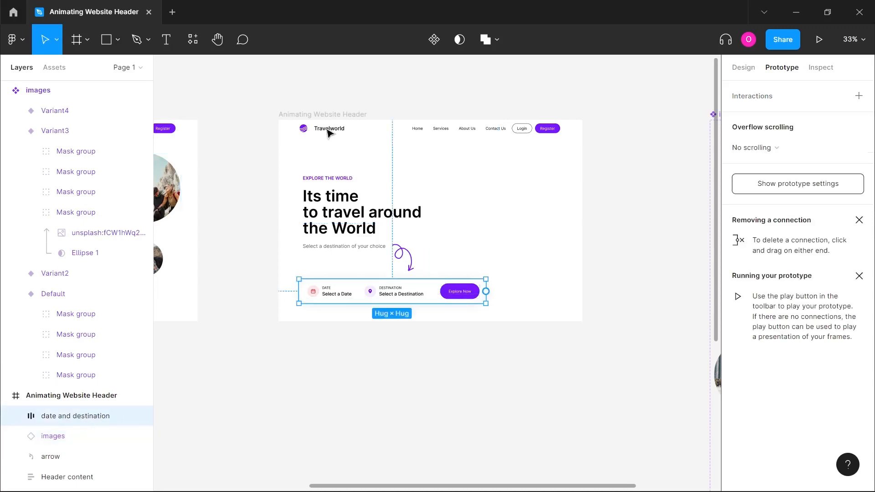
Make the duplicated Animating Website Header a flow starting point, preview the prototype fitted to the screen, and return to the design file
left_click(314, 115)
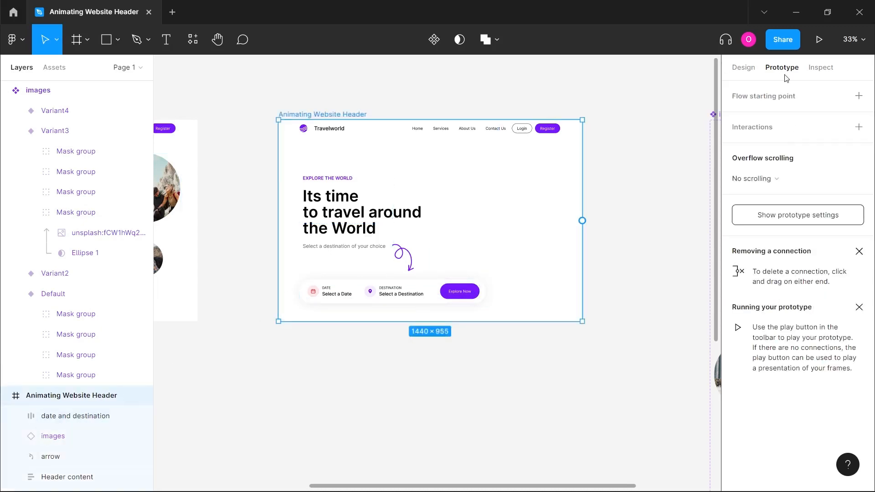
left_click(862, 93)
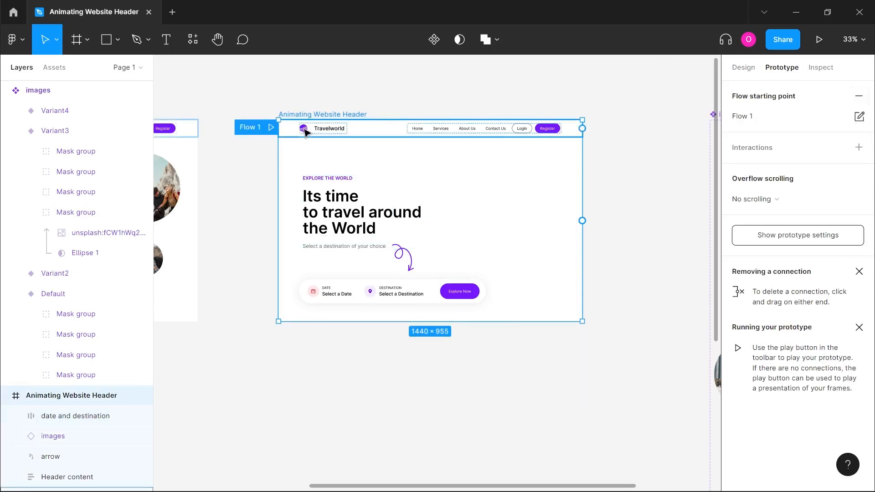
left_click(819, 46)
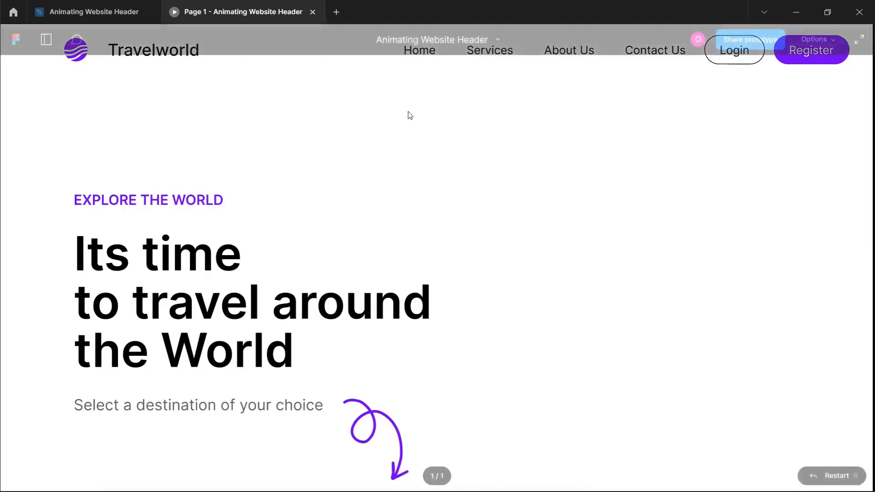
key("shift+1")
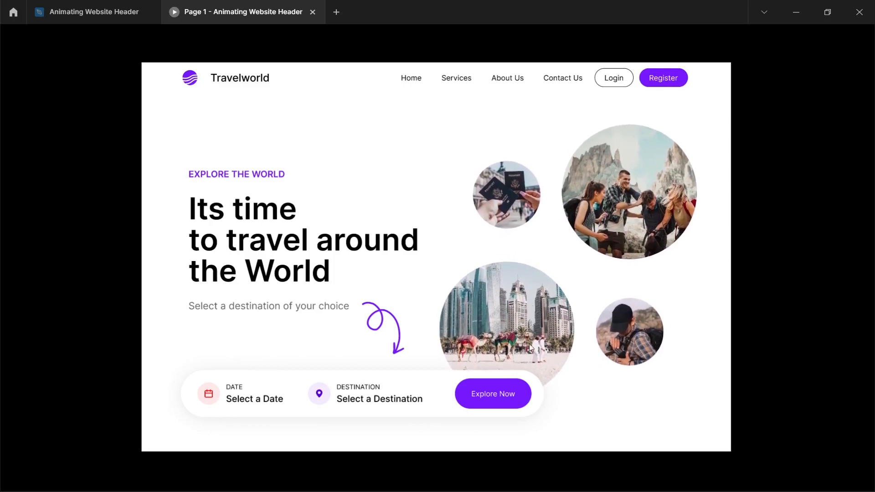
key("ctrl+Tab")
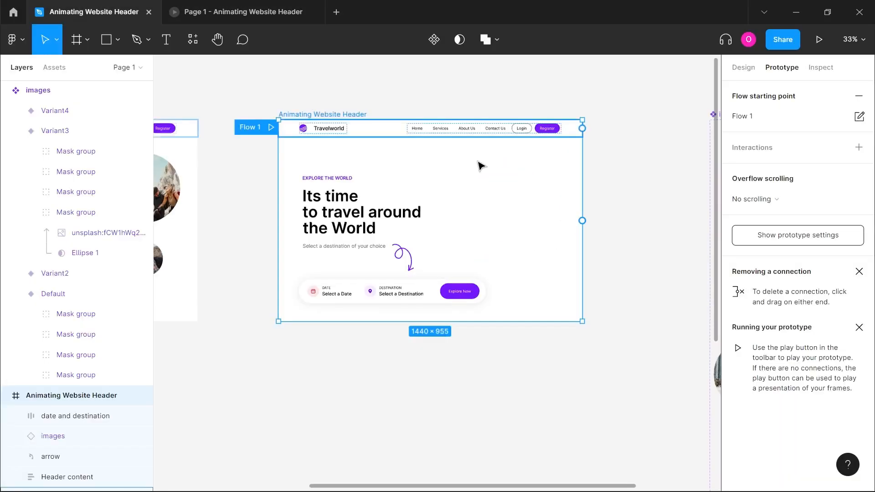
Inspect the interaction details of the images component's Default variant, including its delay and Smart animate duration
scroll(482, 165, "down", 2)
scroll(543, 172, "right", 3)
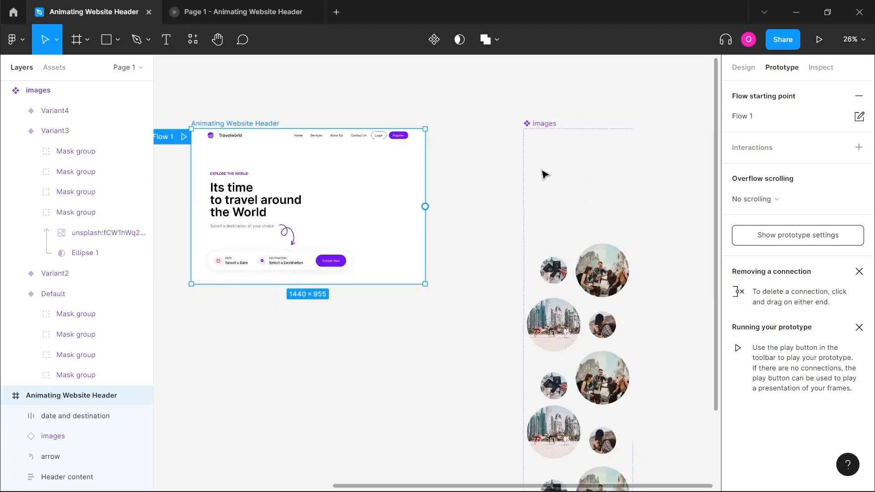
left_click(593, 187)
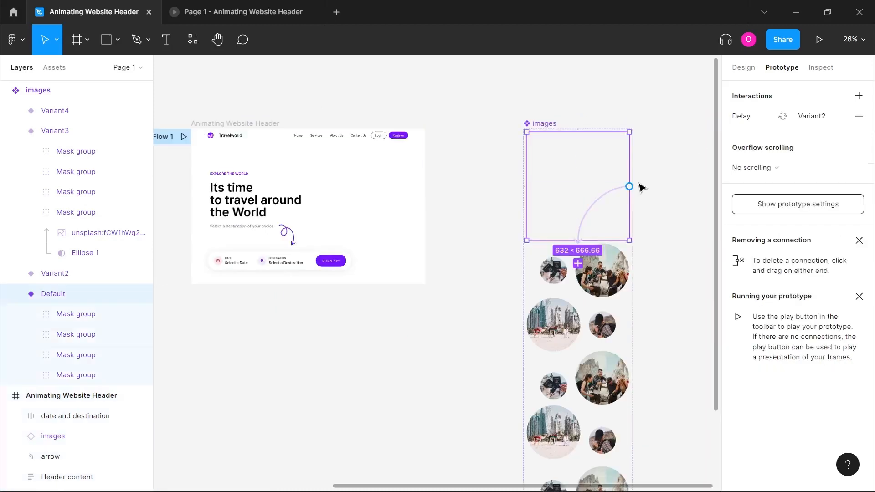
left_click(596, 205)
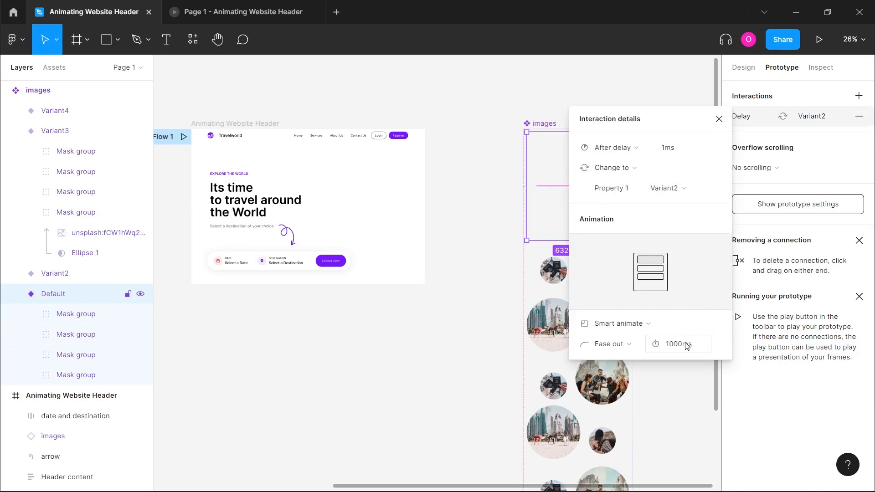
Replay the prototype of the header at a fitted size to check the photo animation, and return to the design file
left_click(819, 39)
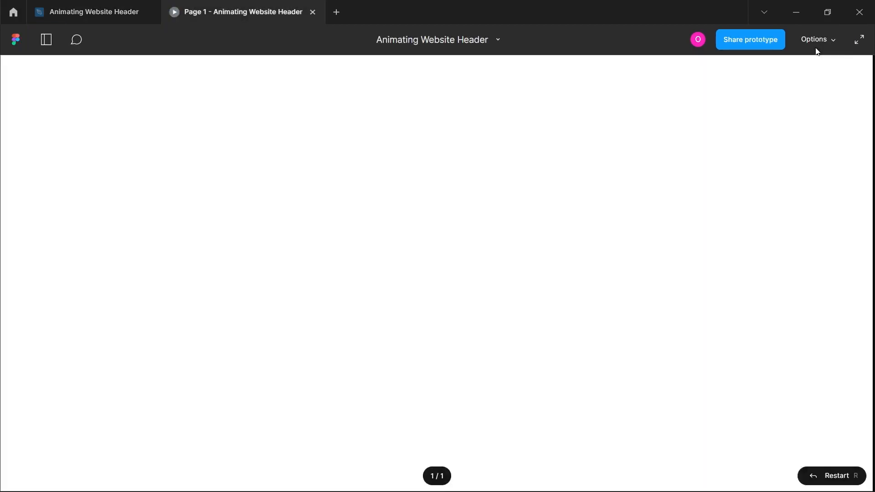
key("z")
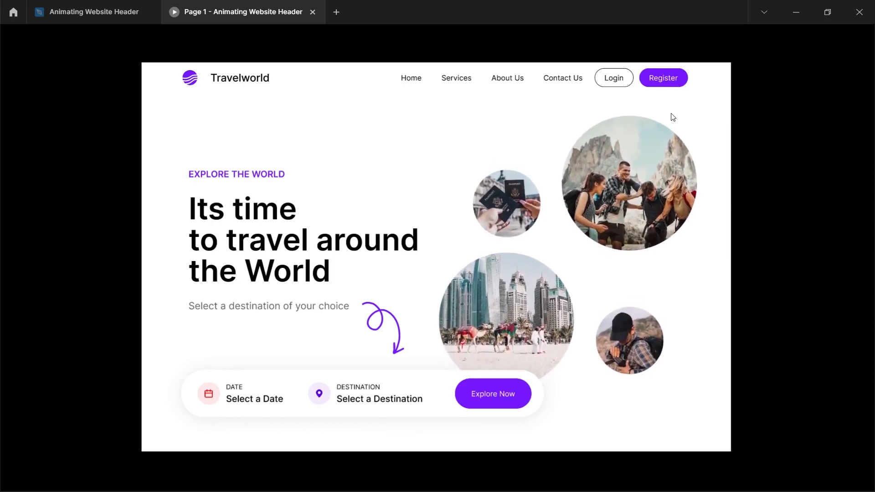
key("ctrl+shift+Tab")
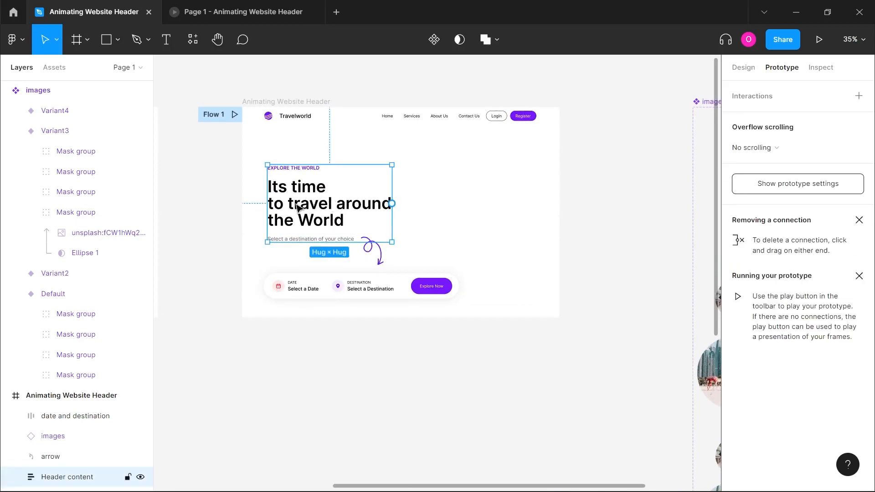
Place a copy of the Header content block on the empty canvas below the duplicated header and show its design properties
scroll(301, 207, "down", 2)
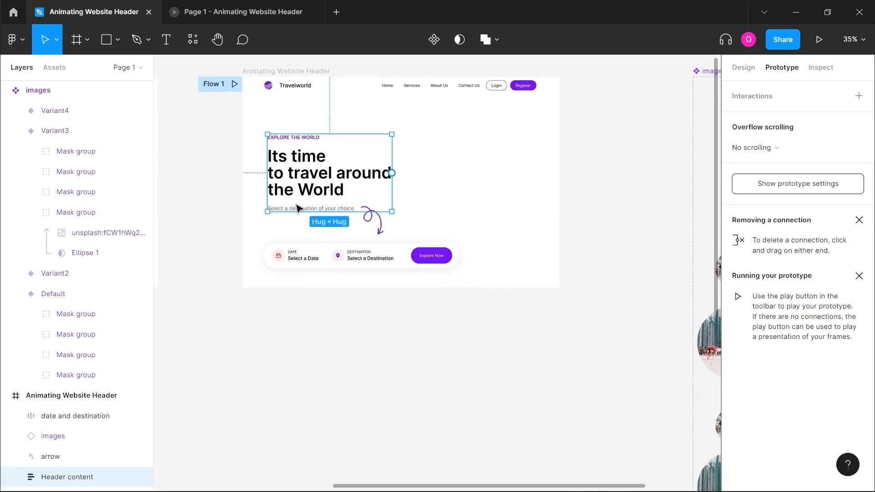
left_click_drag(307, 187, 306, 395)
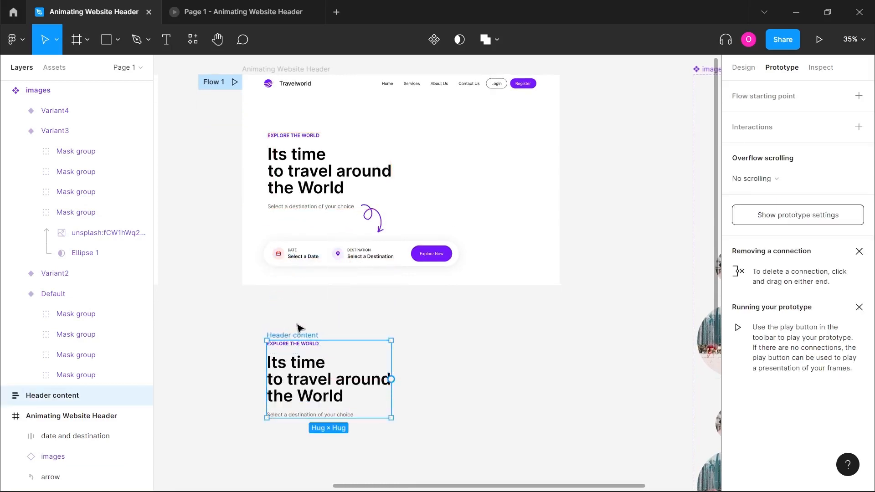
left_click(739, 71)
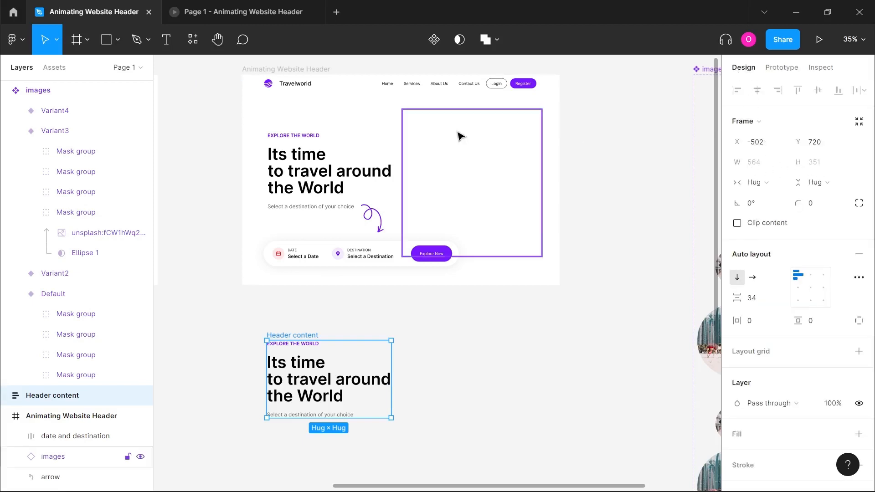
Draw a rectangle about 437 by 333 beside the copied Header content block, aligned with its top edge
left_click(107, 41)
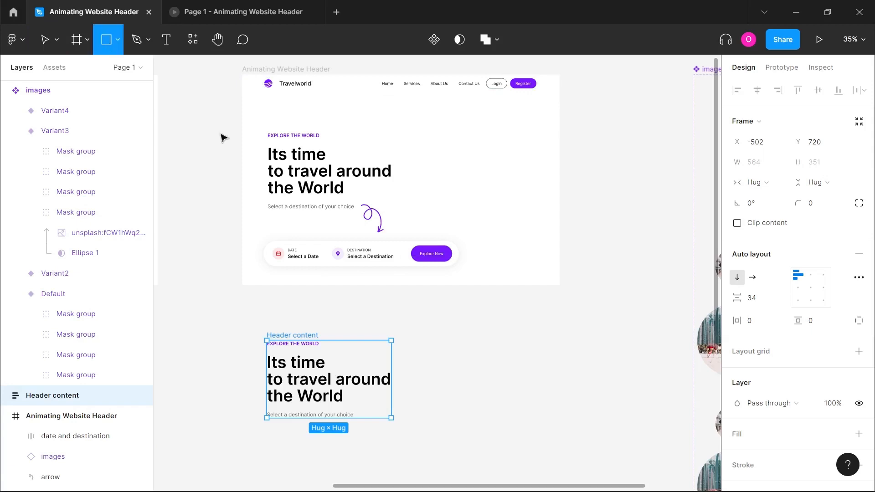
scroll(411, 339, "down", 2)
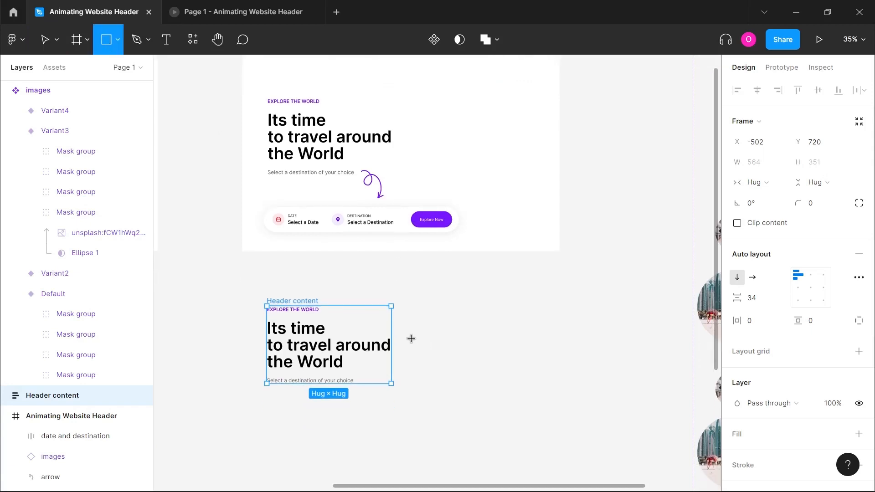
scroll(411, 339, "up", 3)
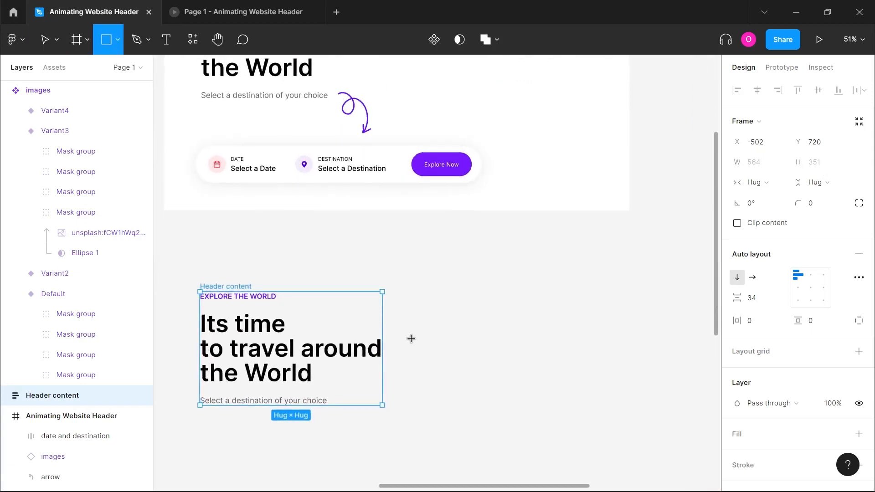
left_click_drag(396, 292, 538, 399)
Set the rectangle's width to 564 and its height to 351 to match the Header content block
left_click(232, 291)
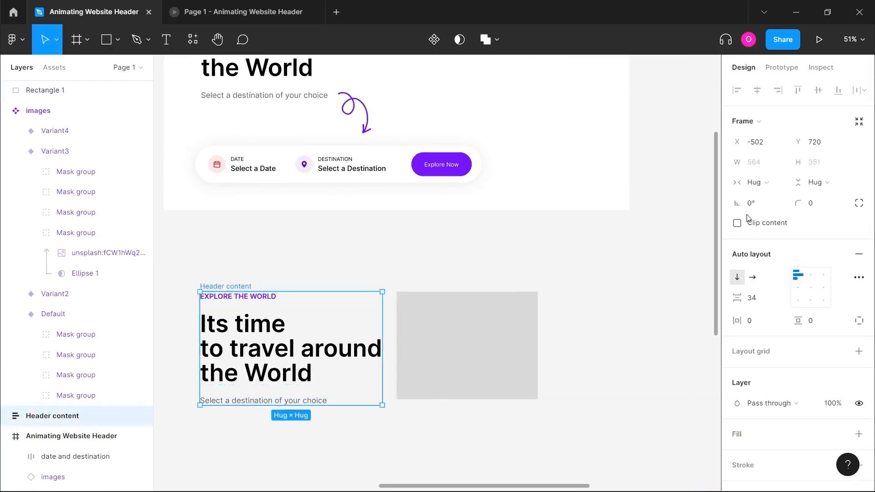
left_click(500, 332)
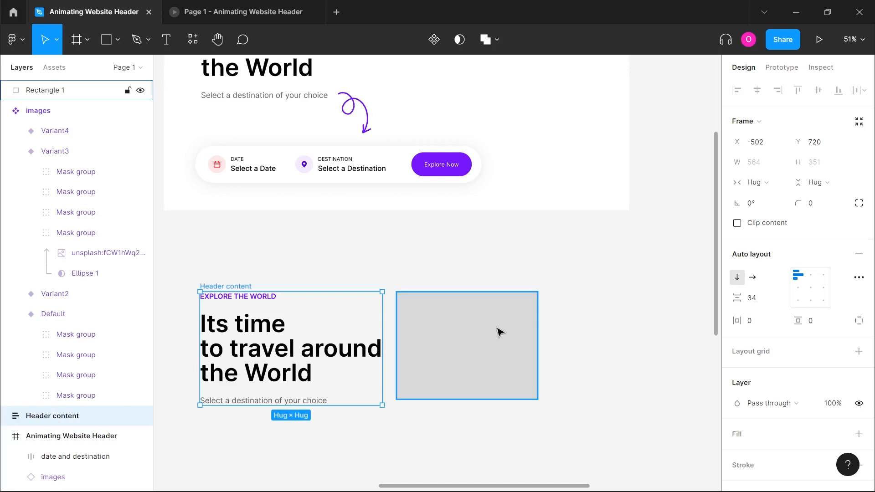
left_click(760, 144)
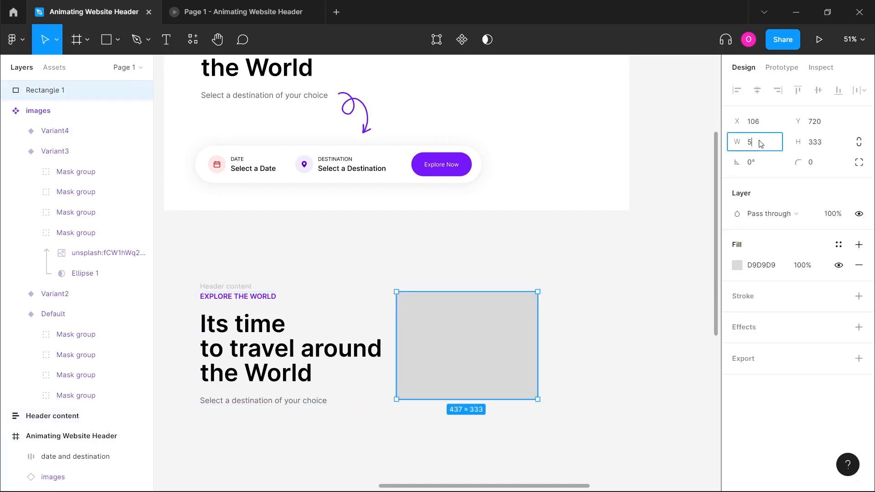
type("564")
left_click(817, 143)
type("351")
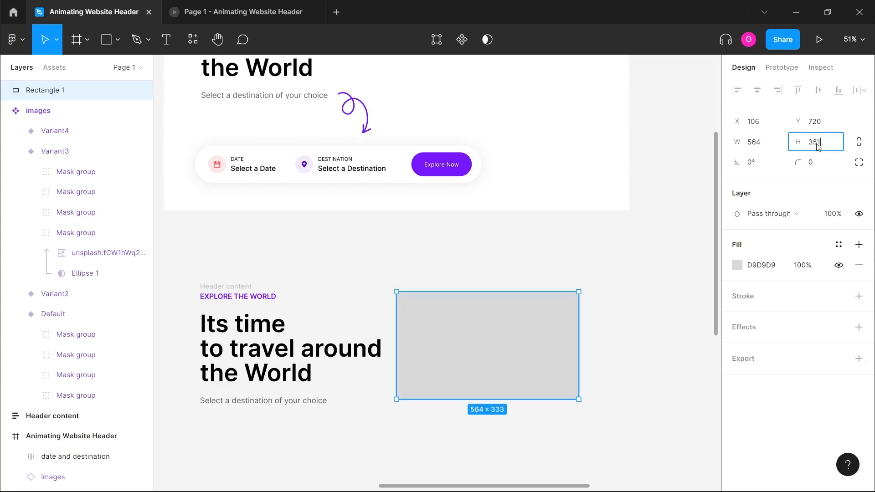
key("Return")
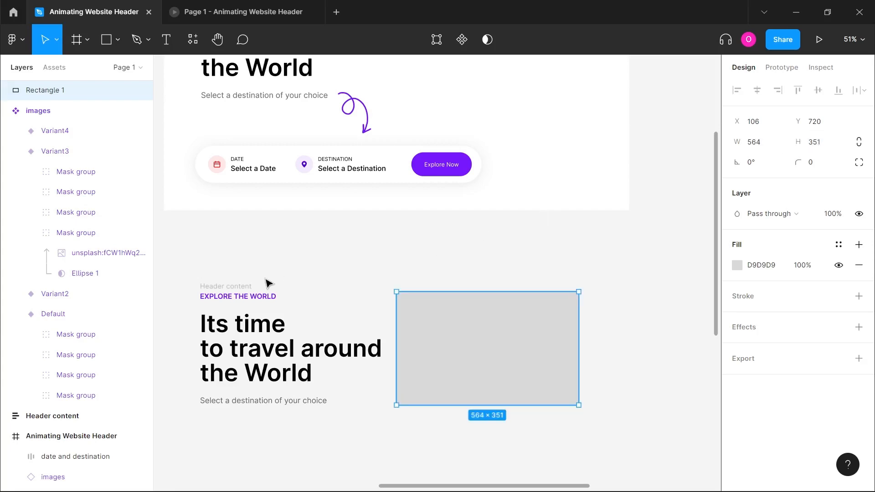
Bring the copied Header content above the rectangle by cutting and pasting it, and place it exactly over the rectangle
left_click(253, 287)
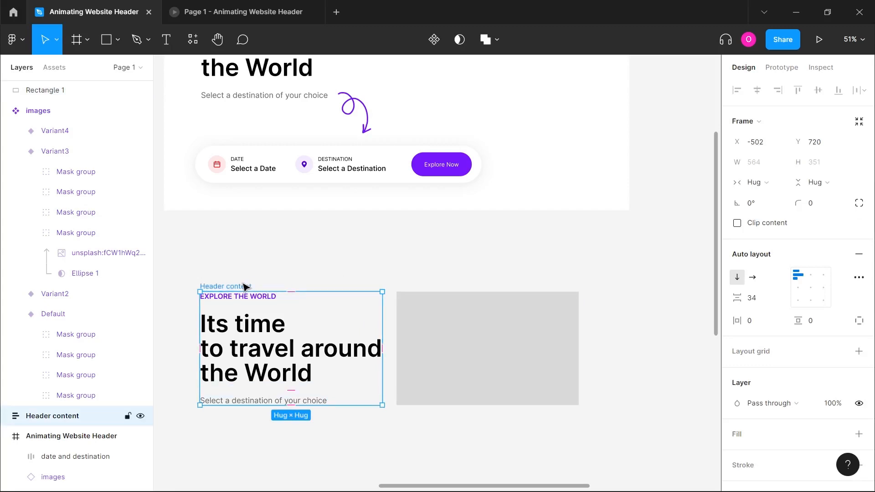
key("Delete")
left_click(420, 319)
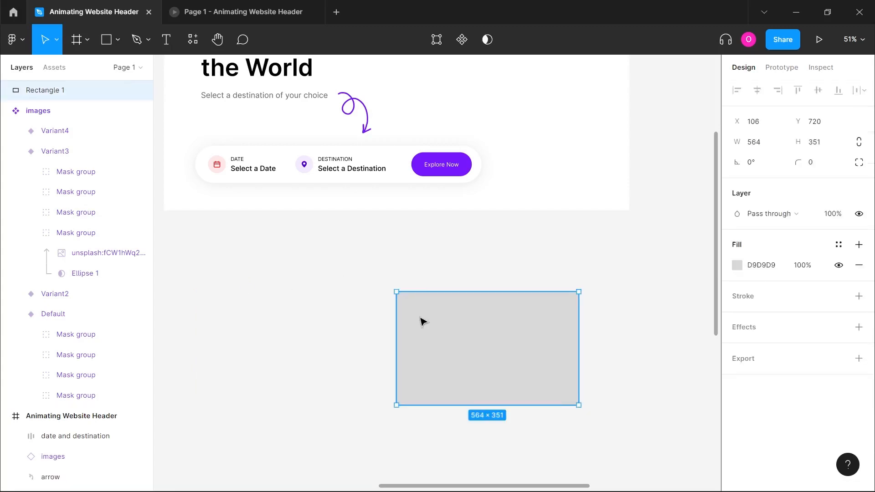
key("ctrl+v")
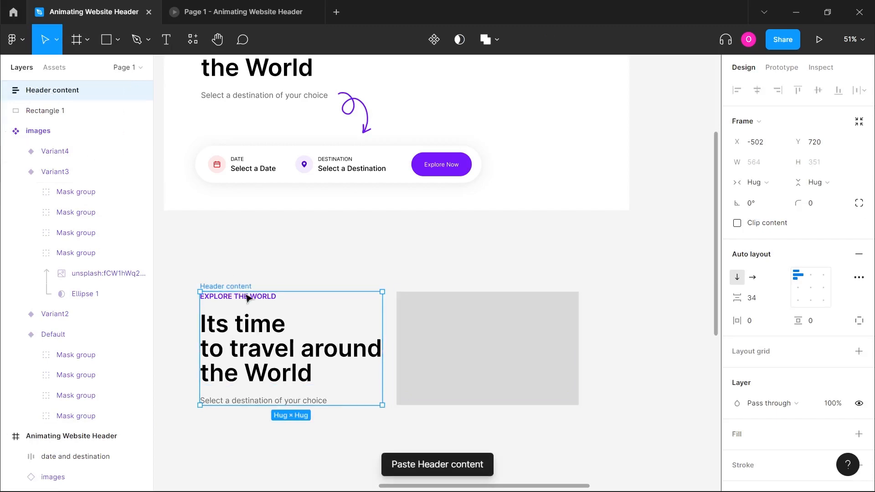
left_click_drag(231, 289, 431, 289)
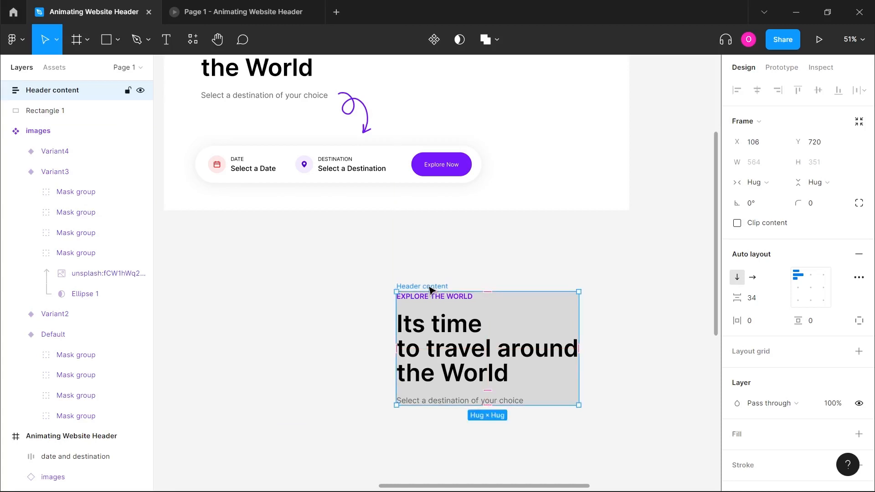
Mask the copied Header content with the rectangle beneath it
left_click_drag(346, 268, 613, 437)
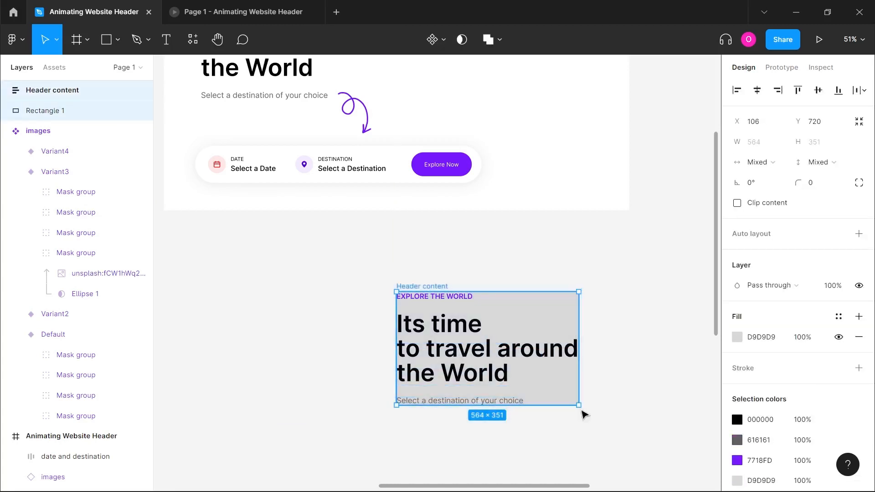
right_click(515, 368)
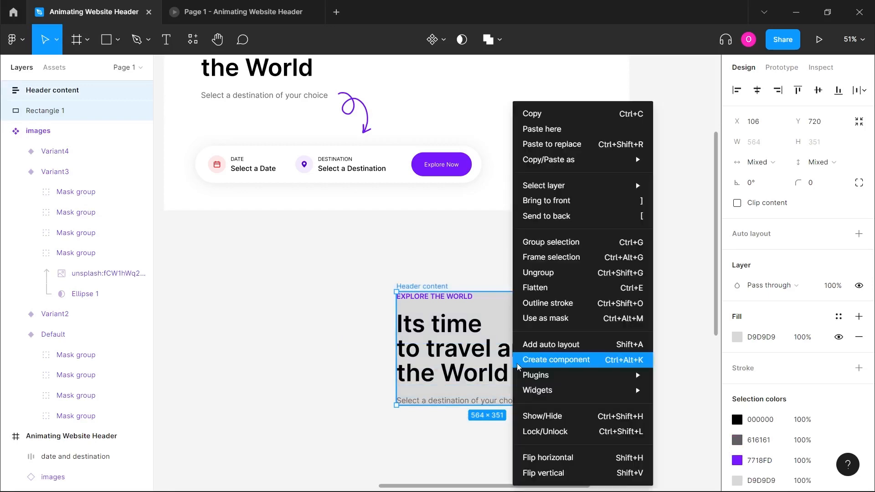
left_click(551, 322)
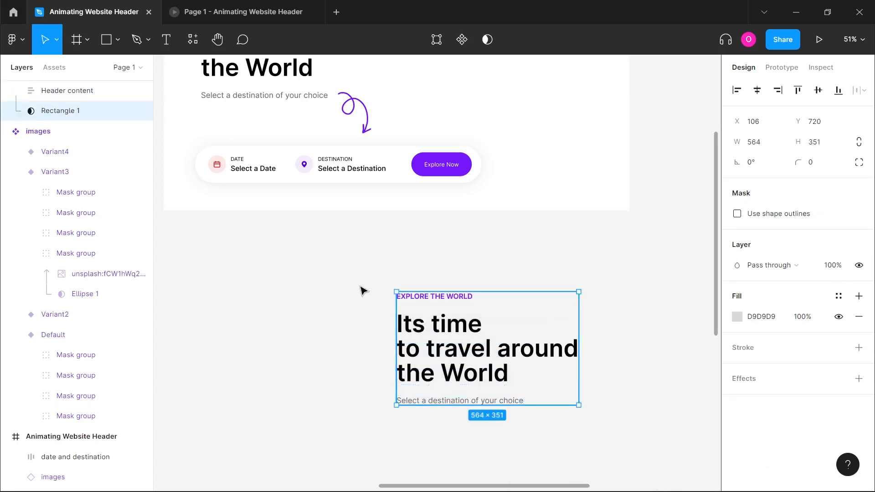
scroll(499, 350, "down", 3)
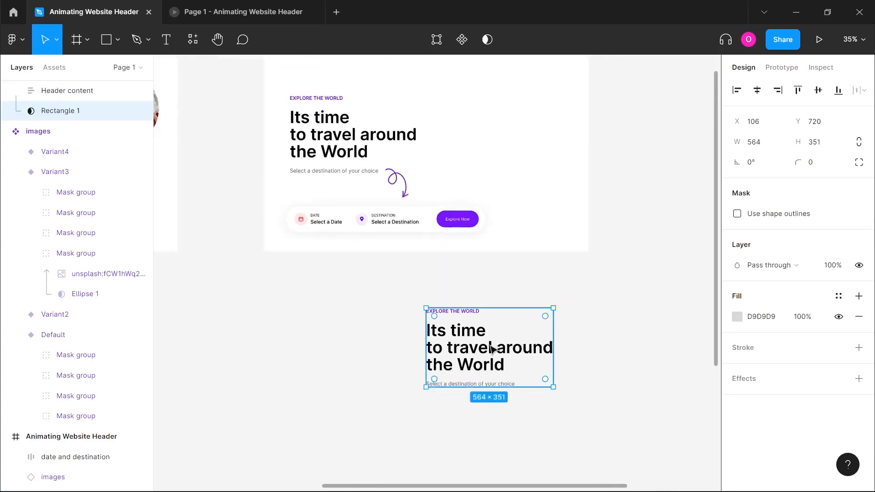
Rename the mask group holding the copied header text as Header content
scroll(485, 295, "up", 3)
scroll(111, 240, "up", 2)
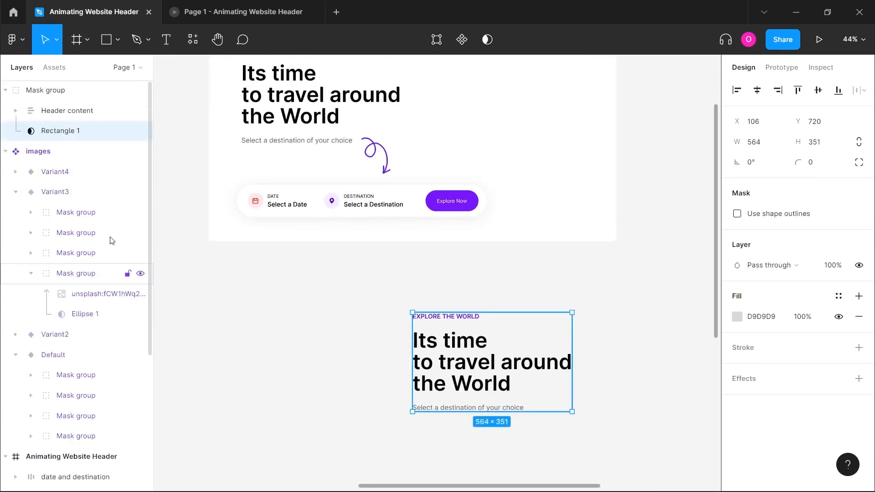
double_click(50, 91)
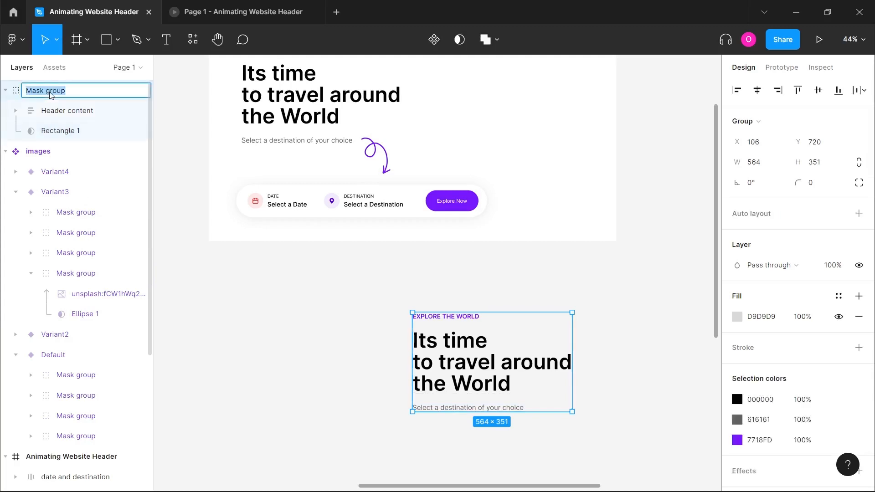
type("Header content")
key("Return")
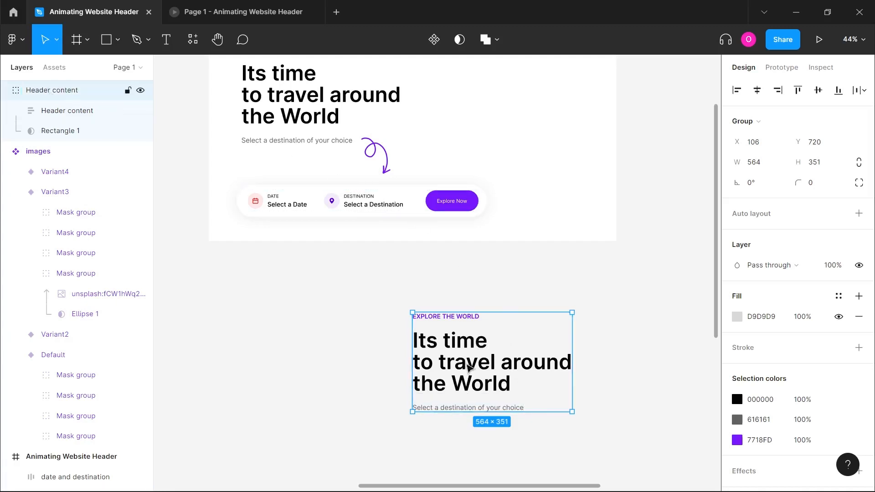
Move the masked Header content group to about X -310, Y 590, closer beneath the header frame
scroll(469, 364, "down", 1)
scroll(470, 365, "right", 2)
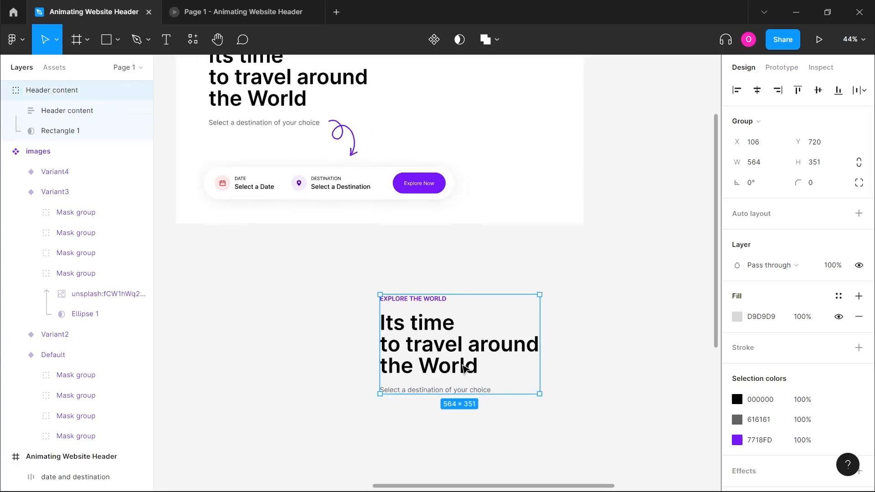
left_click(576, 294)
left_click_drag(391, 335, 273, 297)
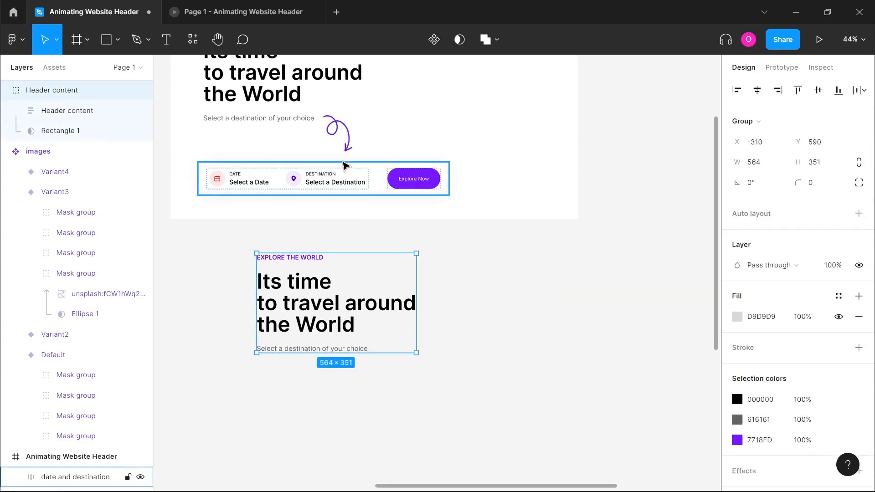
Turn the masked Header content group into a component and add a second variant to it
left_click(434, 40)
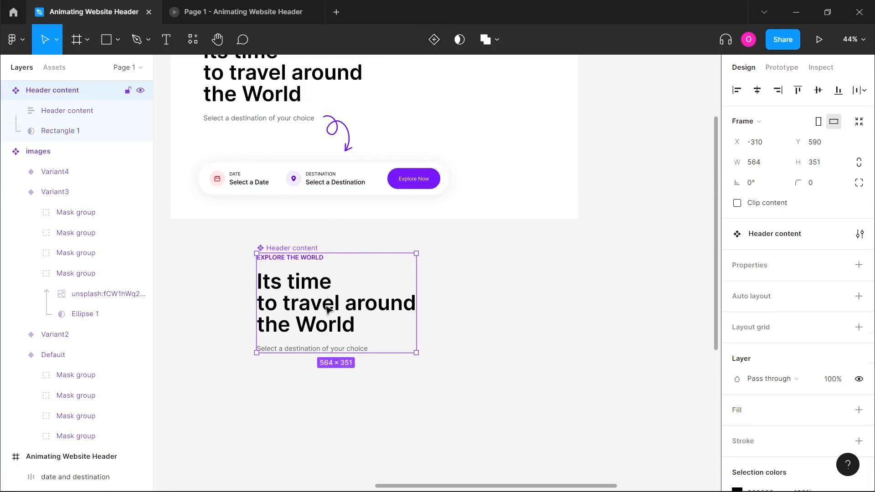
left_click(434, 40)
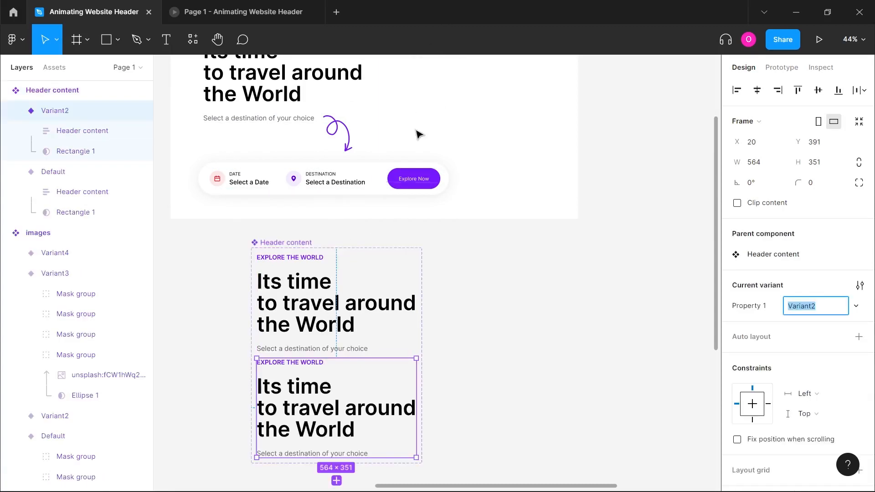
Shift the Header content layer inside the Default variant left to about X -448, sliding the text out of its mask
left_click(322, 310)
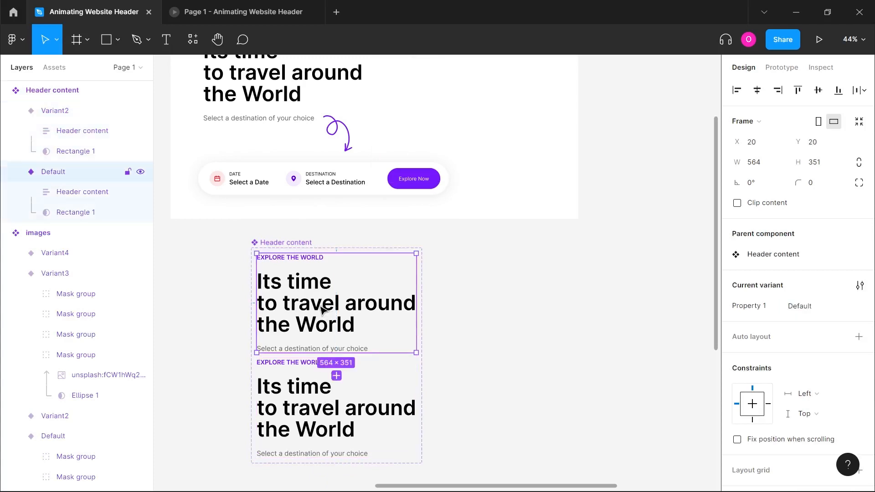
left_click(80, 192)
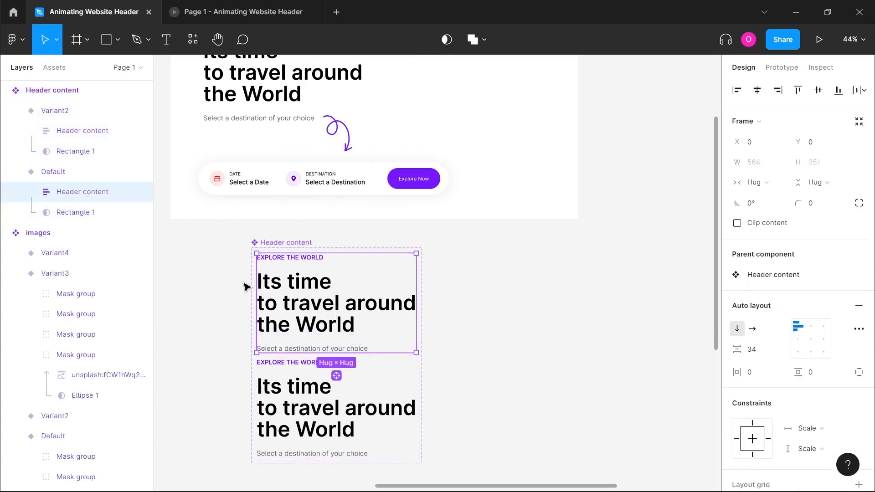
key("Left")
key("Left")
key("Left")
key("Left")
key("Left")
key("Left")
key("Left")
key("Left")
key("Left")
key("Left")
key("Left")
key("Left")
key("Left")
key("Left")
key("Left")
key("Left")
key("Left")
key("Left")
key("Left")
key("Left")
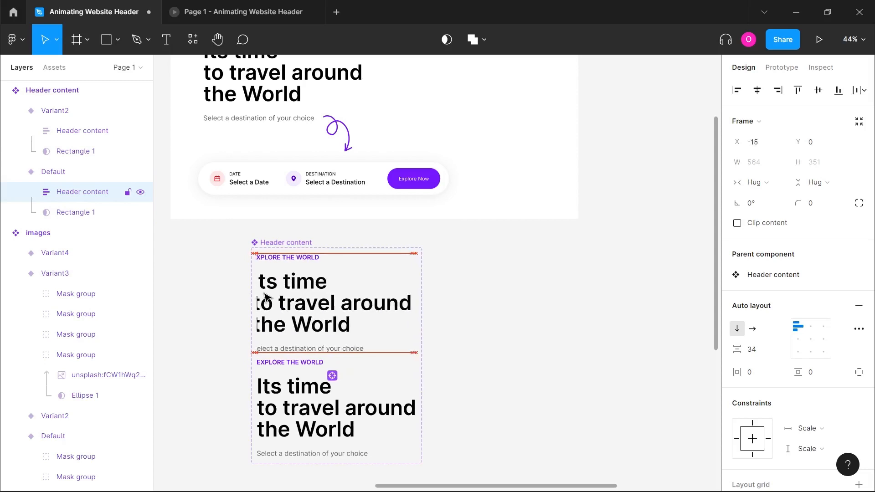
key("Left")
key("Left")
key("Left")
key("Left")
key("Left")
key("Left")
key("Left")
key("Left")
key("Left")
key("Left")
key("Left")
key("Left")
key("Left")
key("Left")
key("Left")
key("Left")
key("Left")
key("Left")
key("Left")
key("Left")
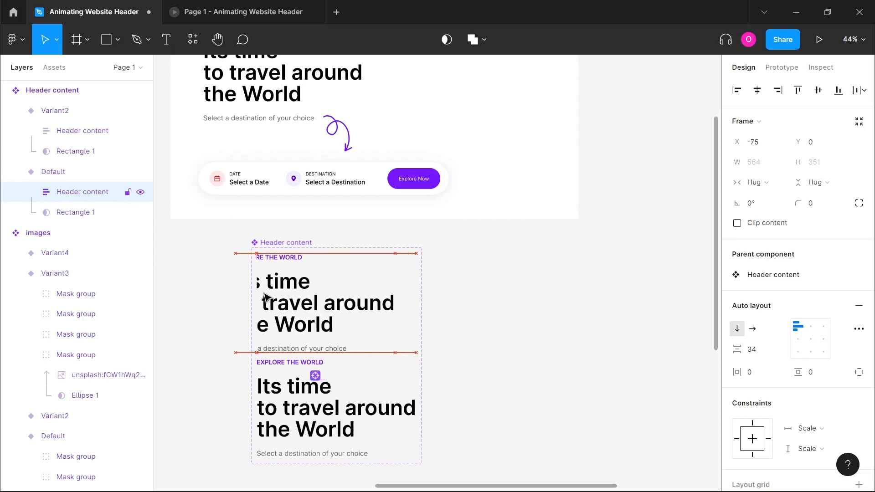
key("shift+Left")
key("shift+Left")
key("shift+Left")
key("shift+Left")
key("shift+Left")
key("shift+Left")
key("shift+Left")
key("shift+Left")
key("shift+Left")
key("shift+Left")
key("shift+Left")
key("shift+Left")
key("shift+Left")
key("shift+Left")
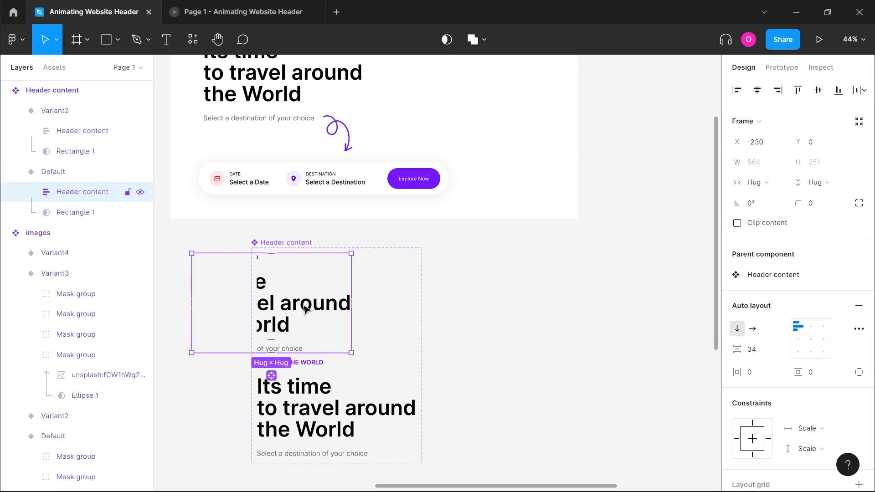
key("Left")
key("Left")
key("Left")
key("Left")
key("Left")
key("Left")
key("Left")
key("Left")
key("Left")
key("Left")
key("Left")
key("Left")
key("Left")
key("Left")
key("Left")
key("Left")
key("Left")
key("Left")
key("Left")
key("Left")
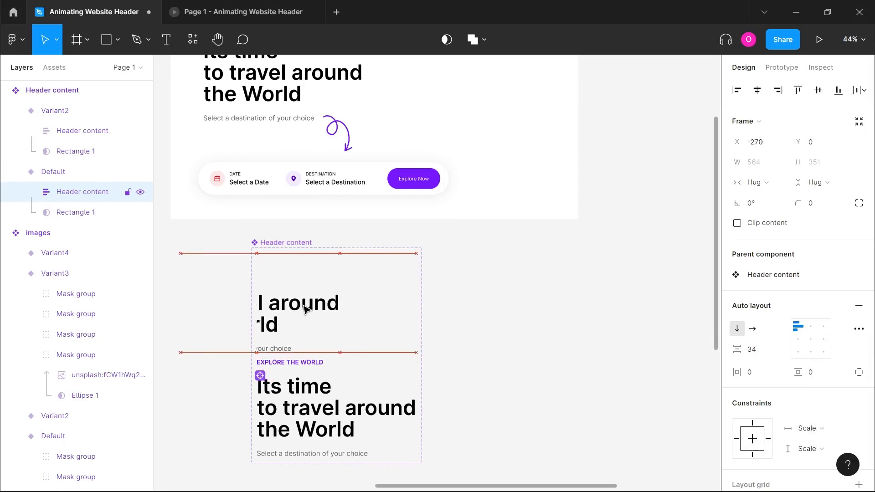
key("Left")
key("Left")
key("Left")
key("Left")
key("Left")
key("Left")
key("Left")
key("Left")
key("Left")
key("Left")
key("Left")
key("Left")
key("Left")
key("Left")
key("Left")
key("Left")
key("Left")
key("Left")
key("Left")
key("Left")
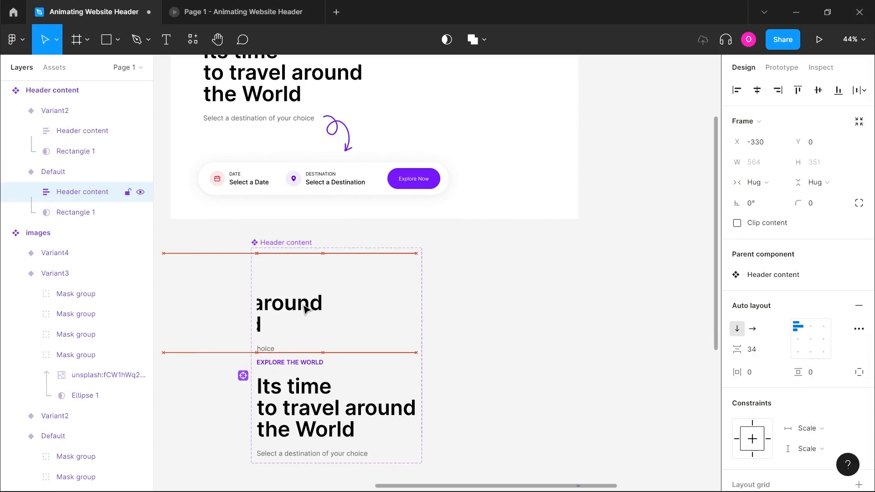
key("Left")
key("Left")
key("Left")
key("Left")
key("Left")
key("Left")
key("Left")
key("Left")
key("Left")
key("Left")
key("Left")
key("Left")
key("Left")
key("Left")
key("Left")
key("Left")
key("Left")
key("Left")
key("Left")
key("Left")
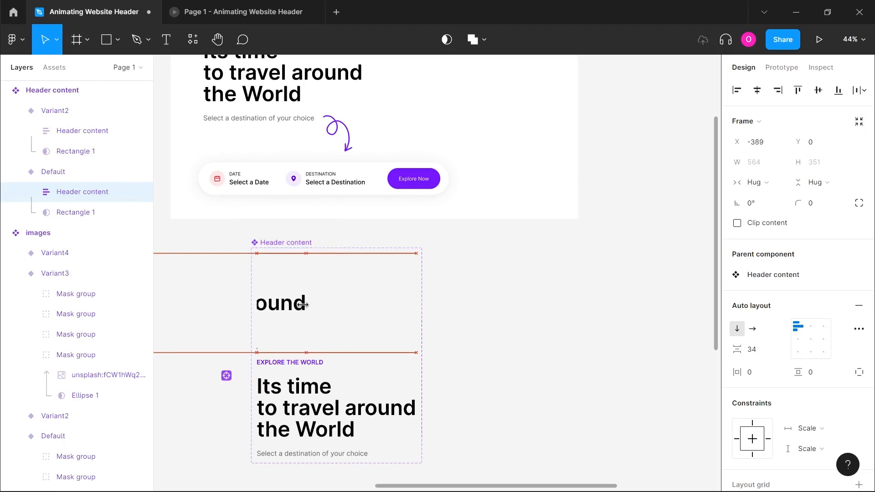
key("Left")
key("Left")
key("Left")
key("Left")
key("Left")
key("Left")
key("Left")
key("Left")
key("Left")
key("Left")
key("Left")
key("Left")
key("Left")
key("Left")
key("Left")
key("Left")
key("Left")
key("Left")
key("Left")
key("Left")
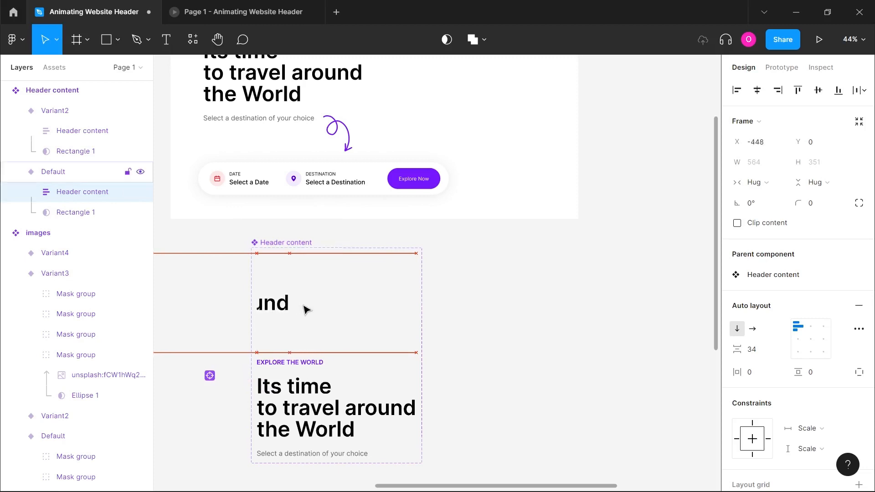
Shift the Header content layer inside the Default variant further left to X -564, completely outside its mask
key("Left")
key("Left")
key("Left")
key("Left")
key("Left")
key("Left")
key("Left")
key("Left")
key("Left")
key("Left")
key("Left")
key("Left")
key("Left")
key("Left")
key("Left")
key("Left")
key("Left")
key("Left")
key("Left")
key("Left")
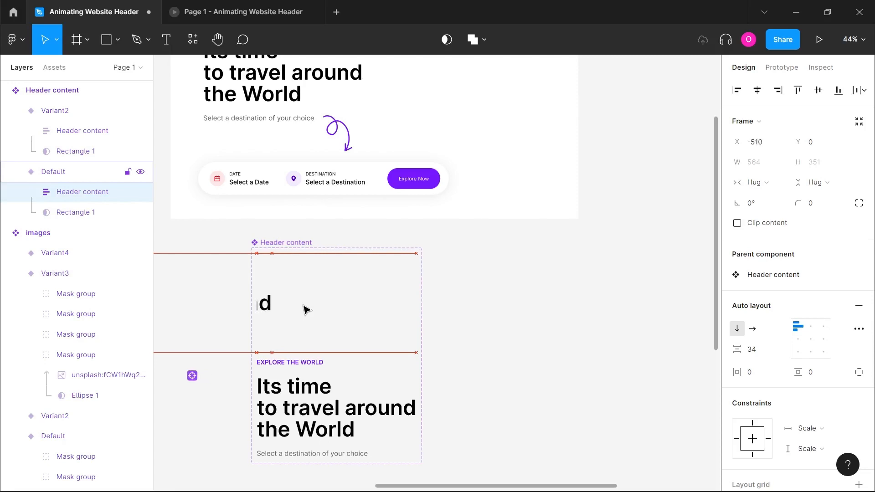
key("Left")
key("Left")
key("Left")
key("Left")
key("Left")
key("Left")
key("Left")
key("Left")
key("Left")
key("Left")
key("Left")
key("Left")
key("Left")
key("Left")
key("Left")
key("Left")
key("Left")
key("Left")
key("Left")
key("Left")
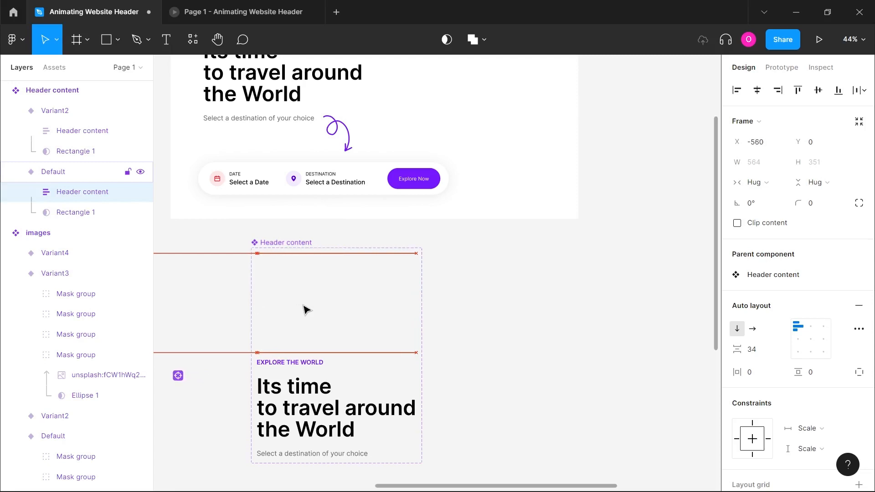
key("Left")
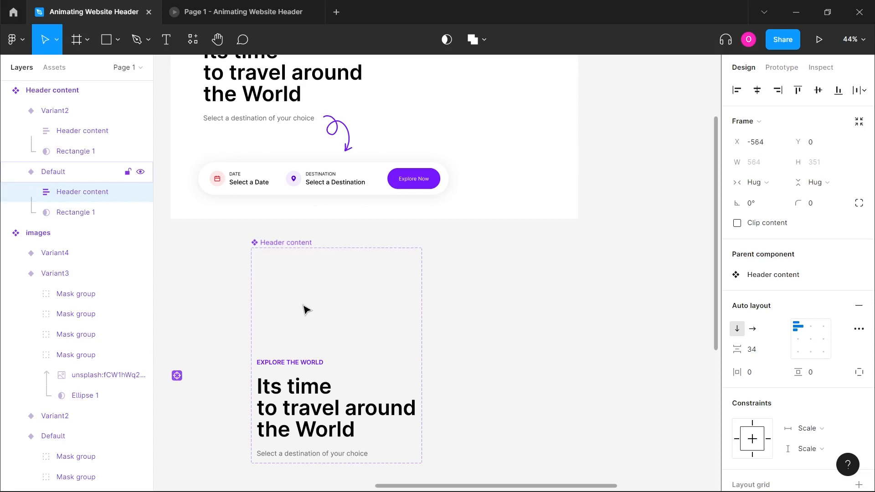
Add a prototype interaction from the Default variant of Header content to Variant2
left_click(304, 310)
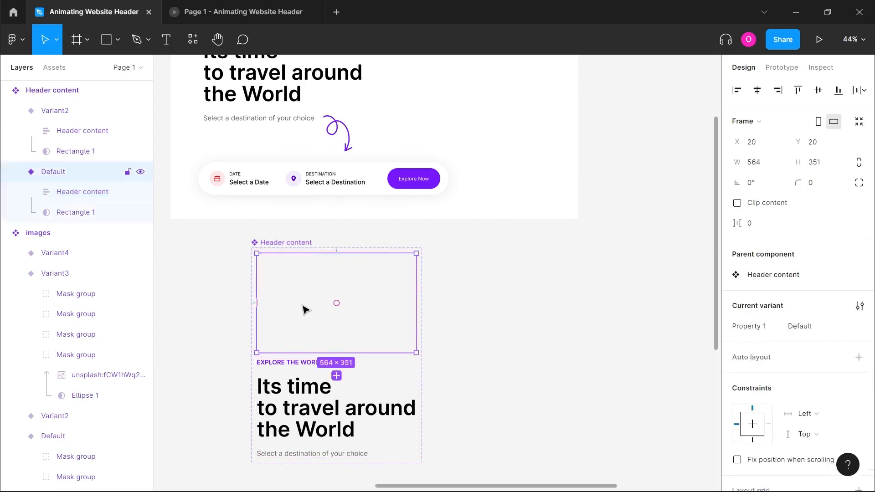
scroll(410, 307, "left", 2)
scroll(414, 305, "down", 2)
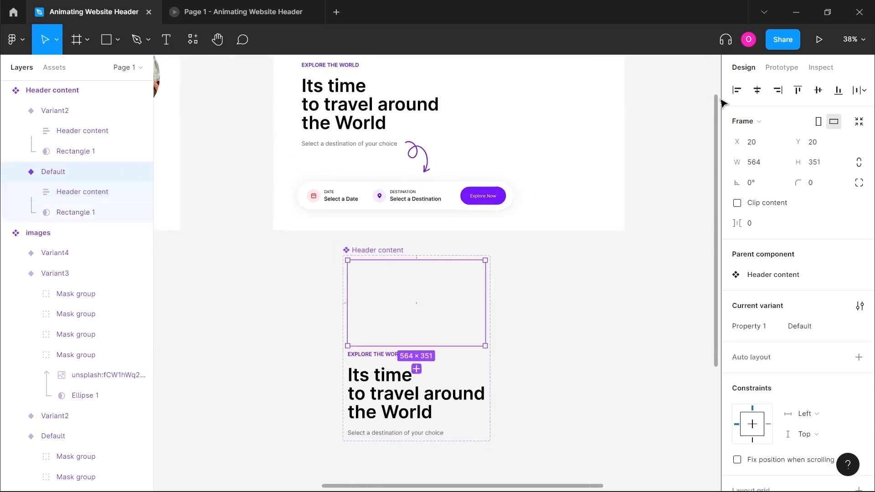
left_click(783, 68)
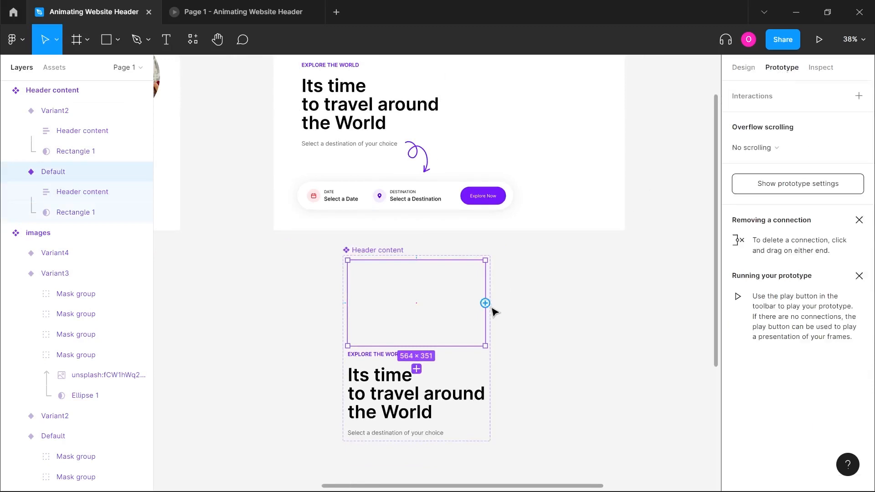
left_click_drag(485, 304, 393, 357)
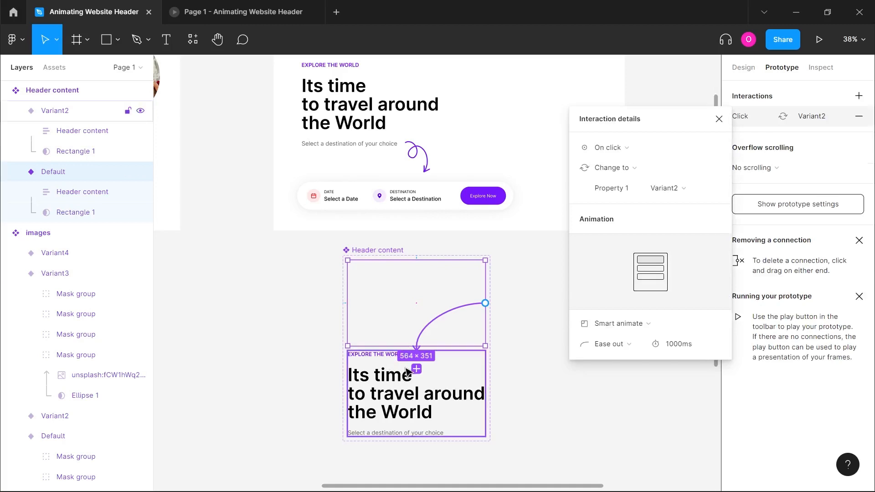
Set the Default variant's interaction trigger to After delay with a delay of 0
left_click(609, 147)
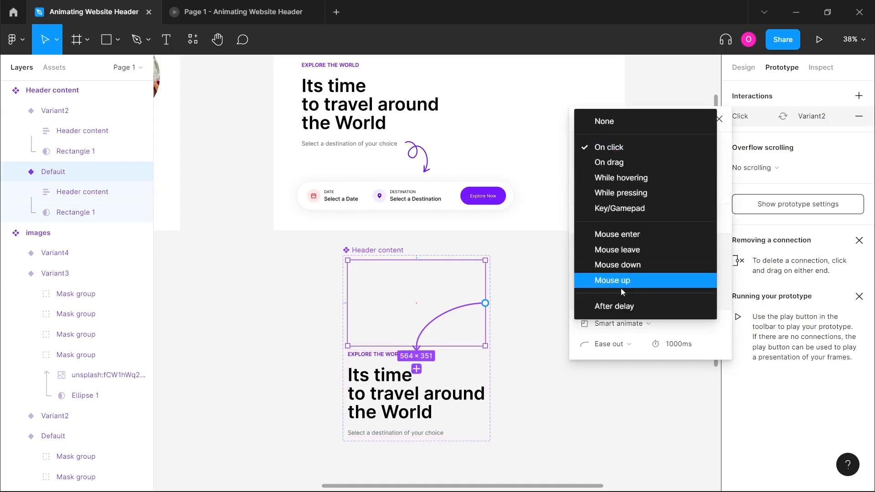
left_click(621, 310)
left_click(688, 156)
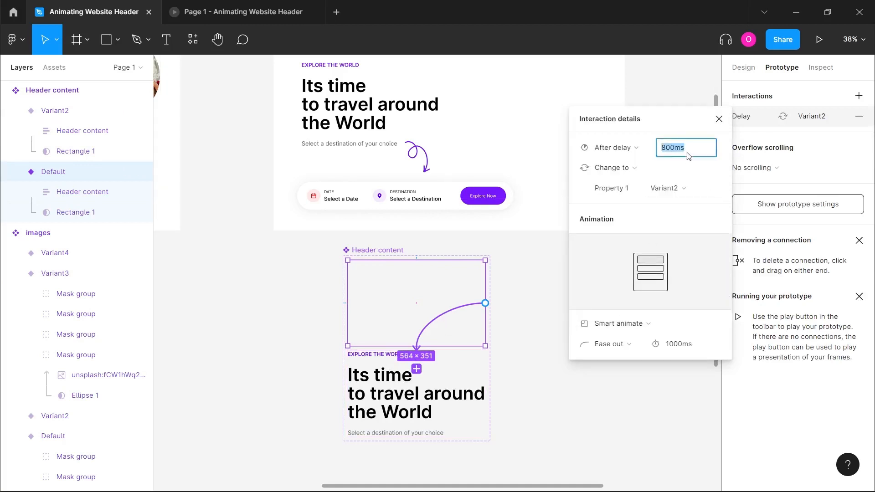
type("0")
left_click(523, 307)
Create an instance of the Header content Default variant beside the component set and cut it from the canvas
scroll(523, 307, "down", 2, "ctrl")
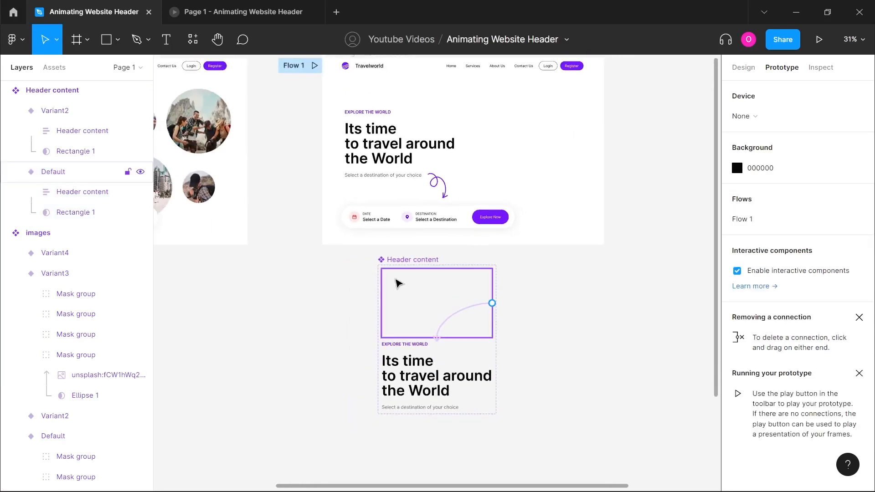
scroll(403, 270, "down", 2, "ctrl")
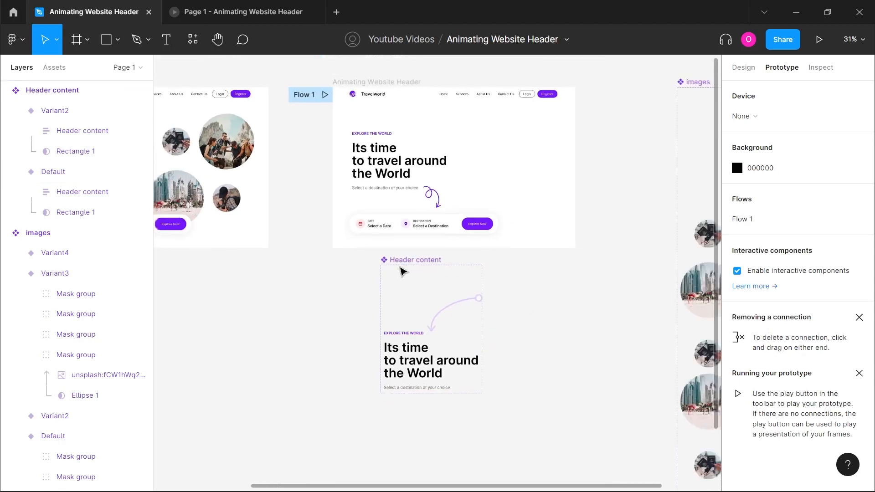
left_click(419, 287)
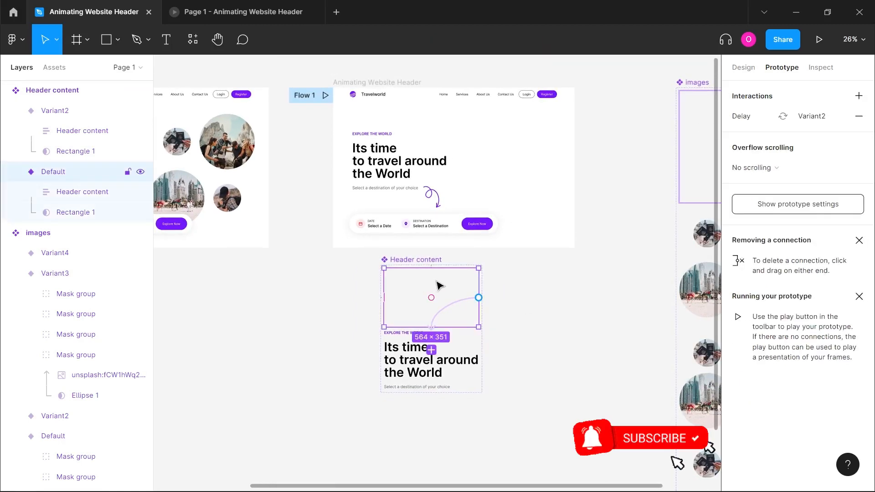
left_click_drag(407, 309, 578, 304, "alt")
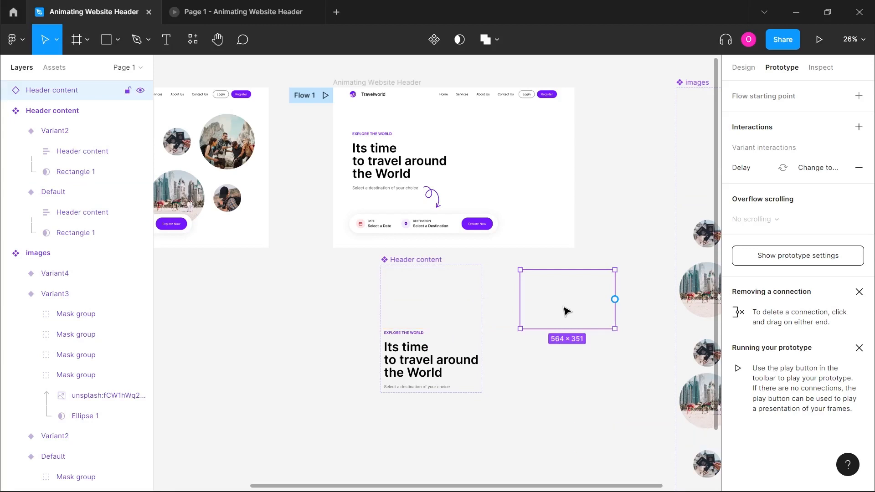
key("Delete")
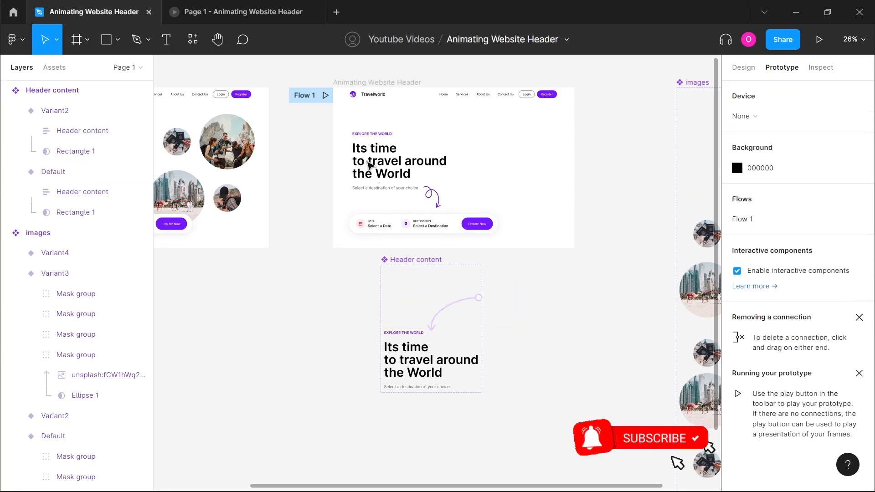
Replace the static Header content text in the Animating Website Header frame with the cut component instance
left_click(368, 160)
scroll(368, 161, "up", 4)
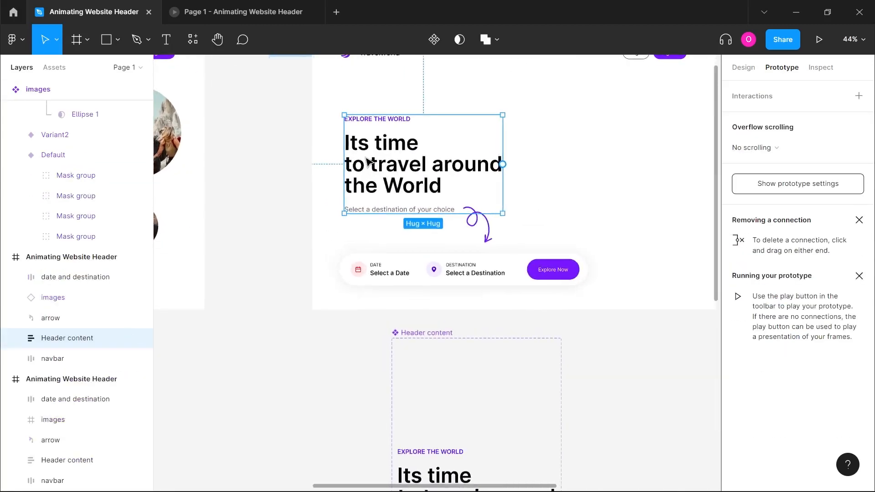
right_click(365, 160)
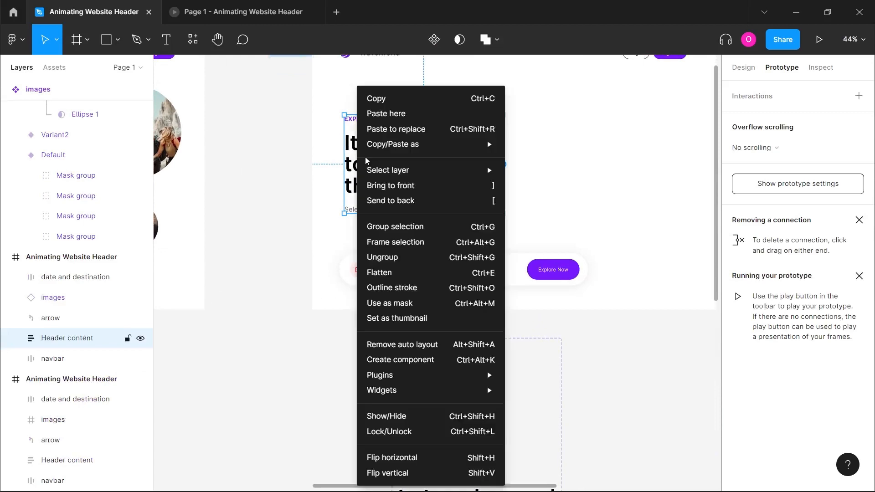
left_click(403, 131)
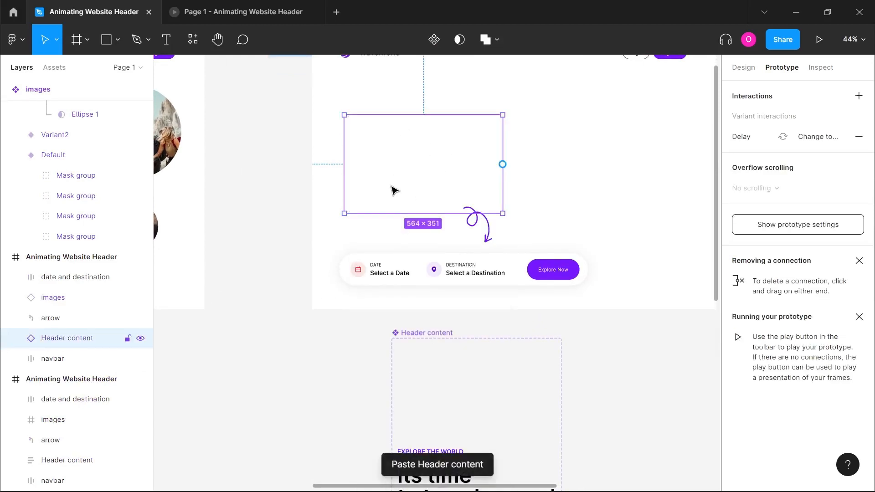
Play the prototype from the Animating Website Header frame to check the header text animation, and return to the design file
scroll(416, 195, "down", 5)
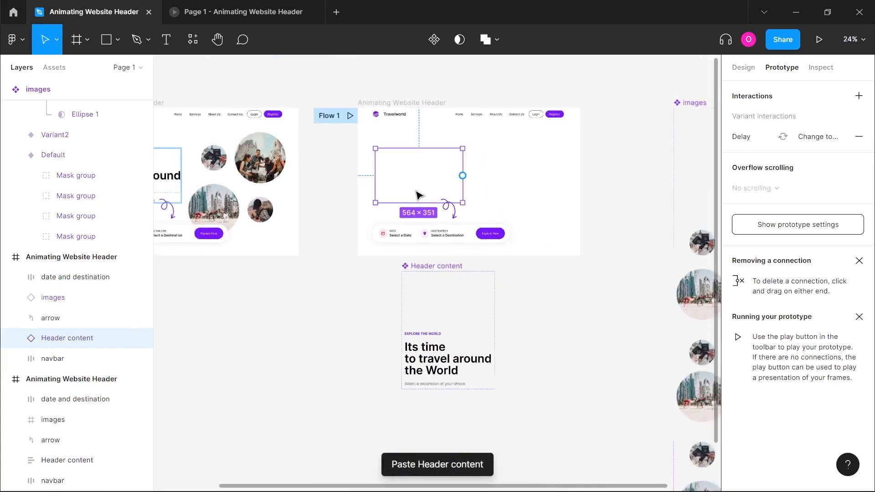
left_click(401, 133)
left_click(365, 141)
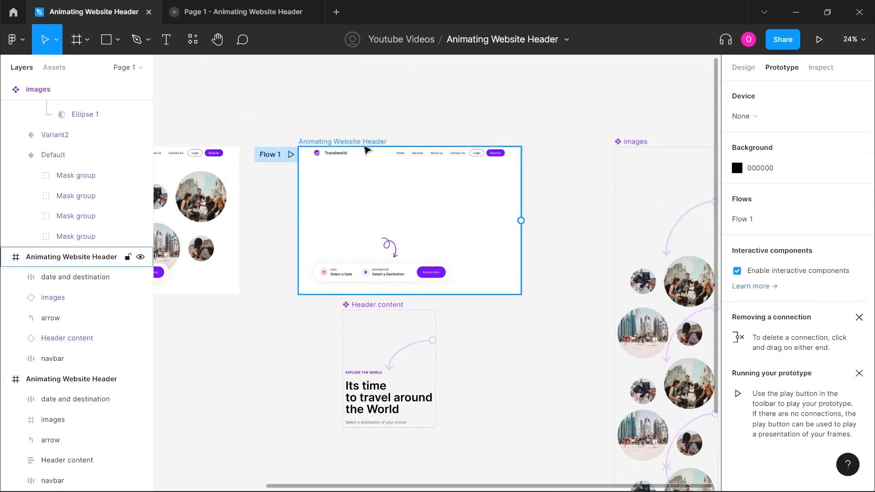
left_click(367, 148)
left_click(363, 143)
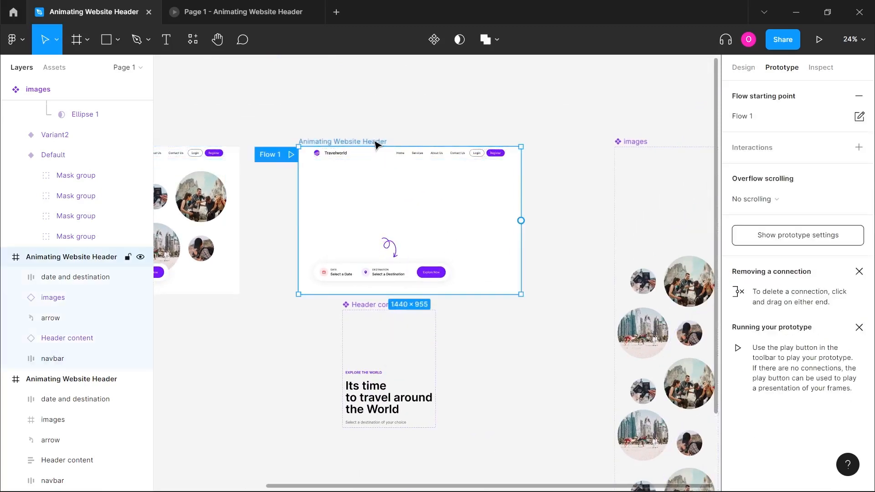
left_click(819, 41)
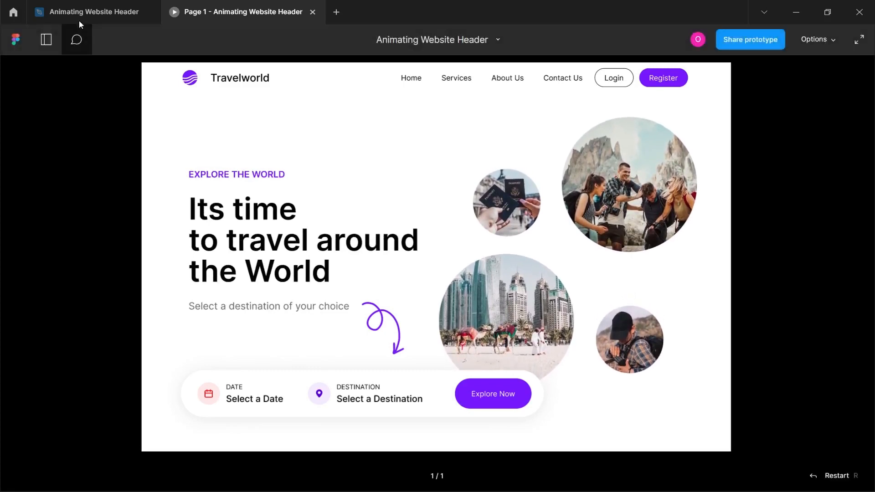
left_click(78, 13)
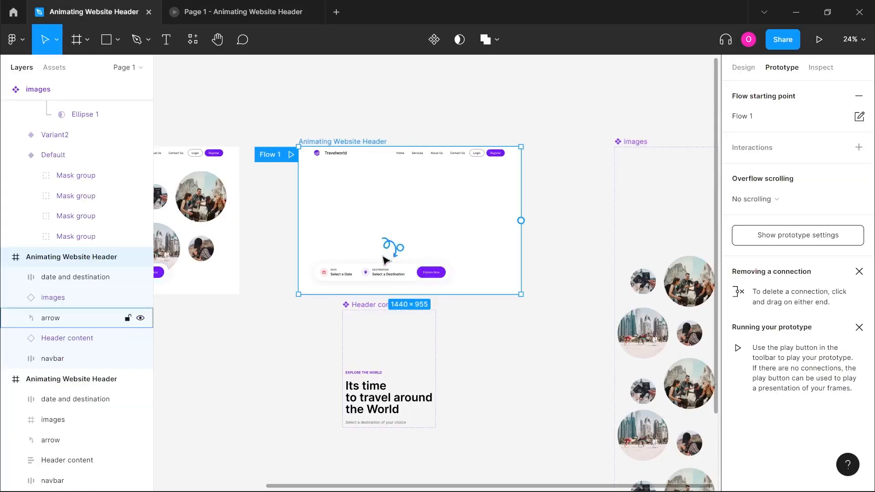
Move the Header content component set from below the header frame to beside the images component set
left_click(376, 281)
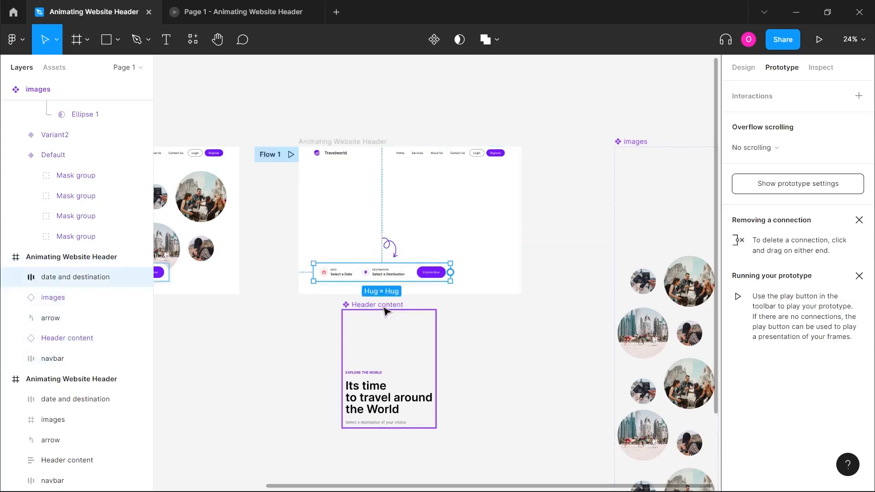
scroll(385, 311, "right", 3)
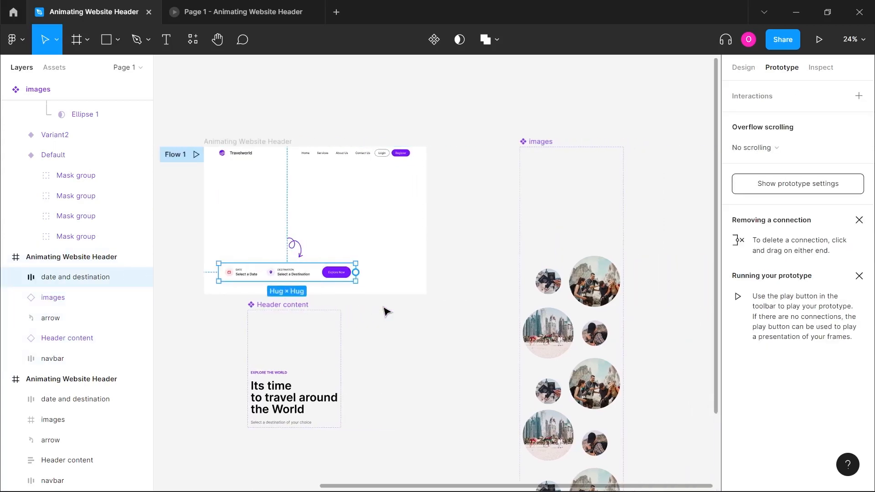
left_click(291, 309)
scroll(290, 309, "right", 3)
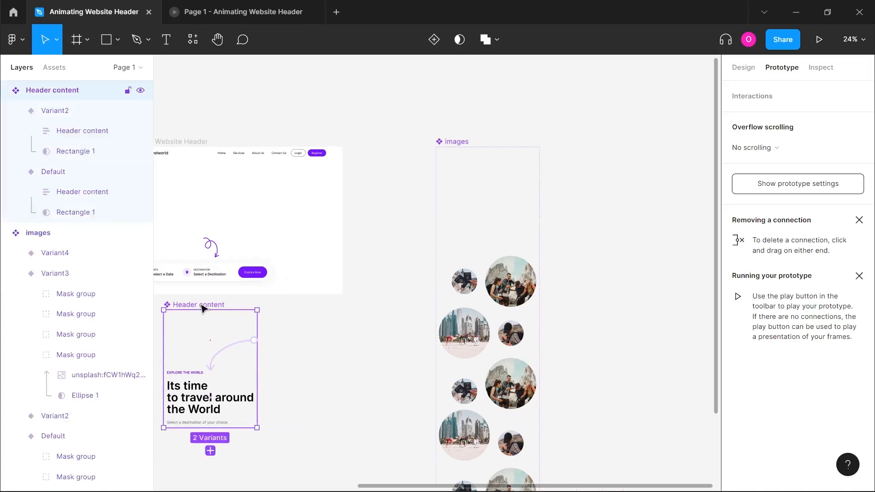
left_click_drag(414, 245, 599, 142)
left_click(401, 252)
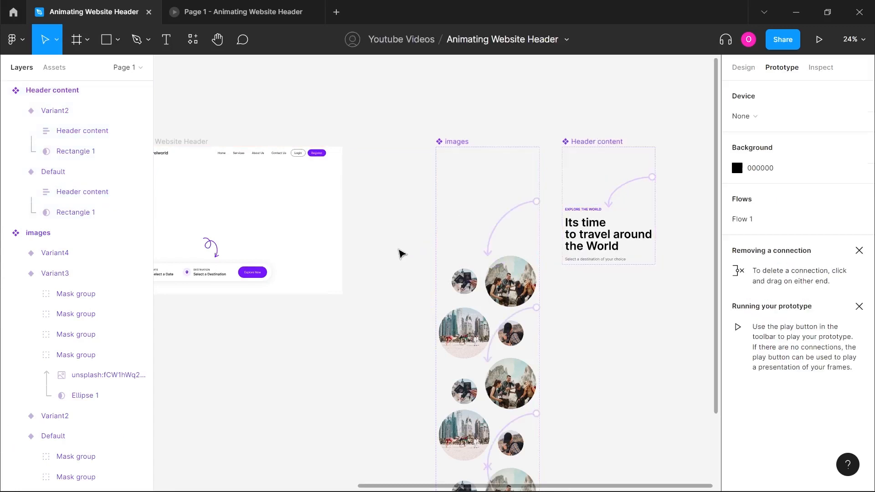
Wrap the date and destination bar in the Animating Website Header frame in its own frame
scroll(401, 252, "left", 5)
scroll(342, 283, "up", 3)
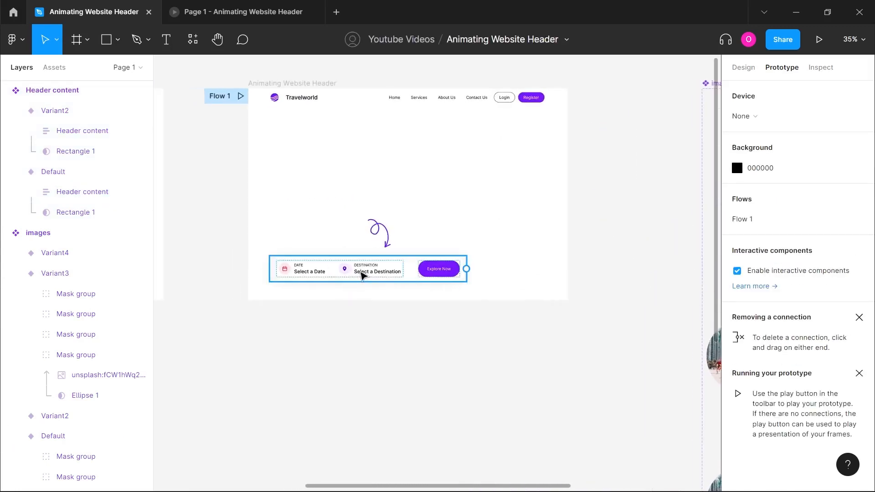
left_click(363, 276)
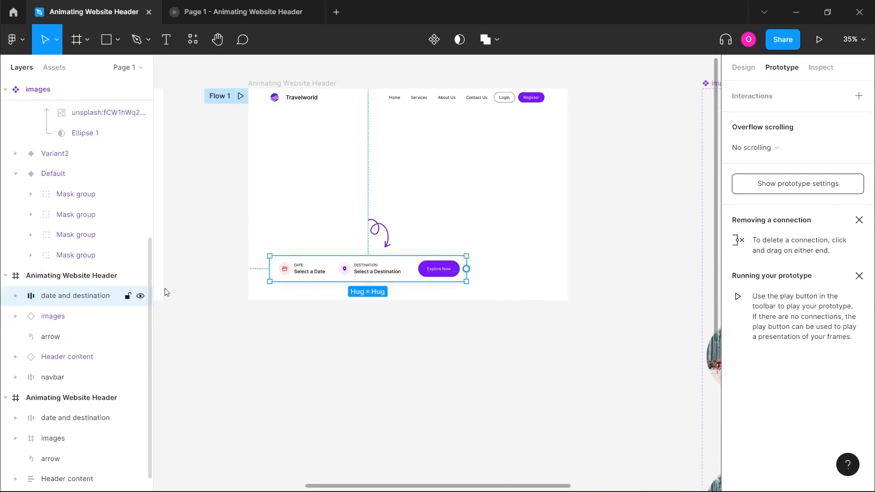
right_click(344, 277)
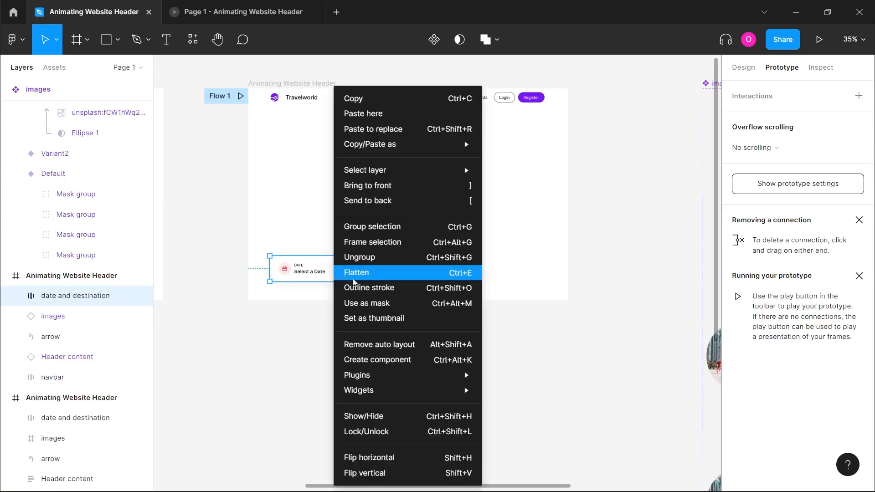
left_click(363, 243)
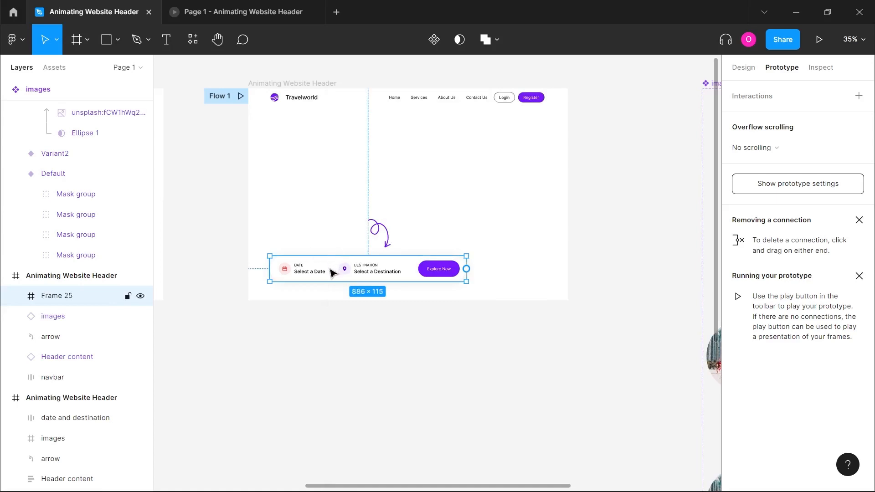
Rename the new frame around the date and destination bar as date n time section and place a copy below the header frame
double_click(65, 297)
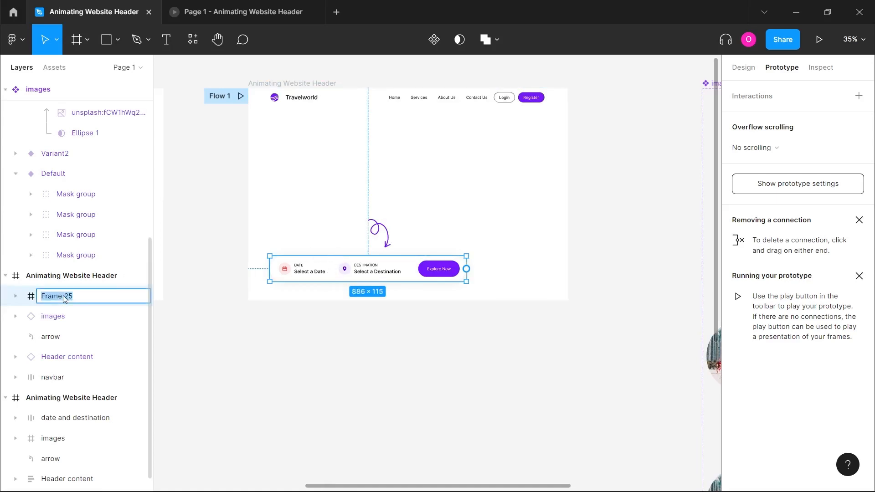
type("date n ti")
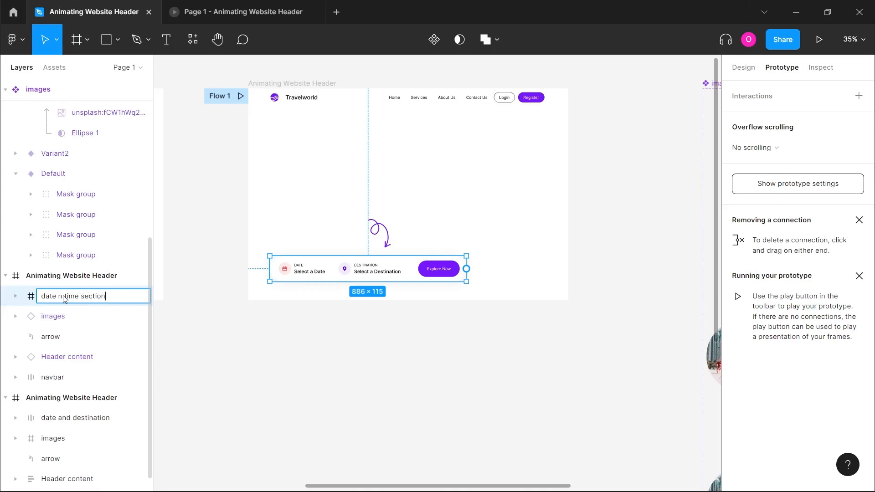
key("Return")
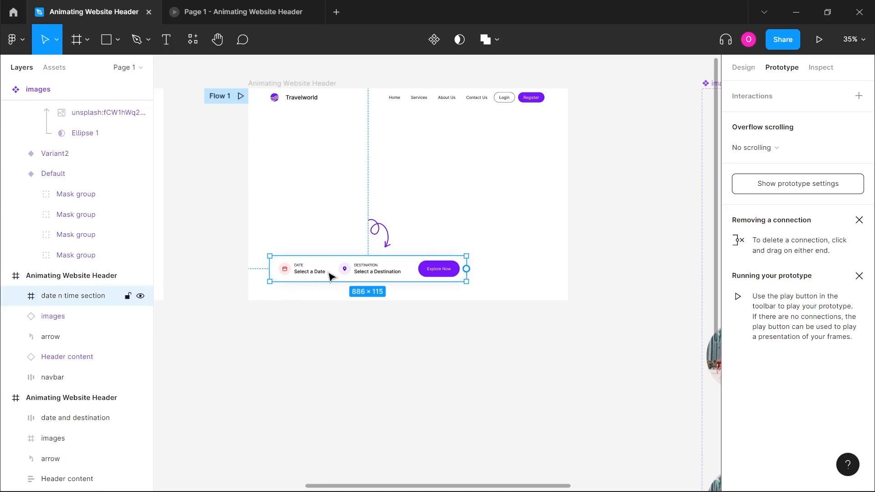
left_click_drag(331, 275, 332, 375)
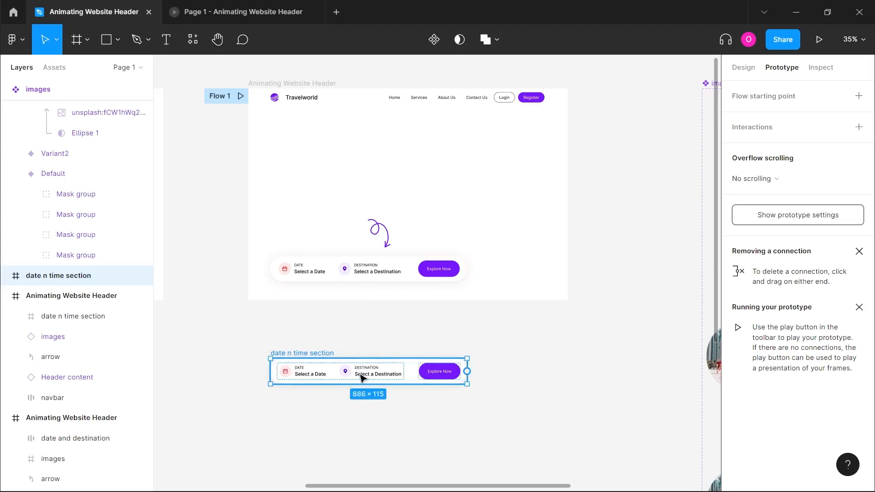
scroll(360, 377, "up", 3)
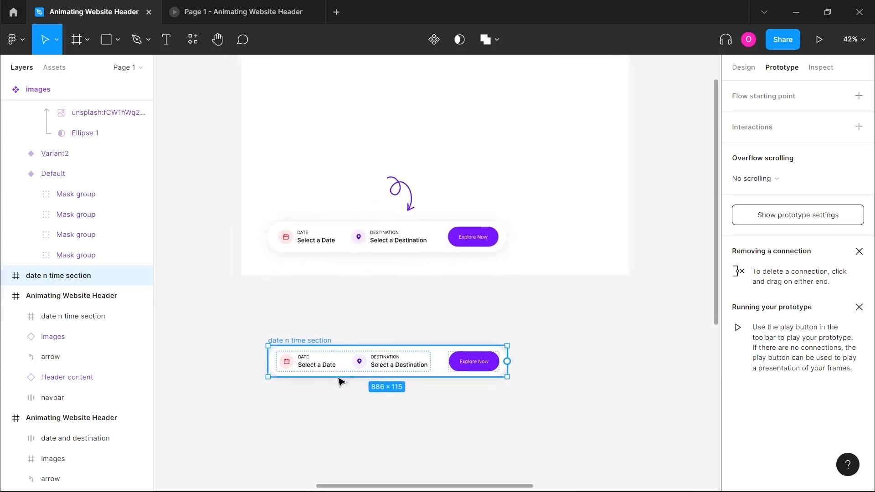
Turn the date n time section copy below the header frame into a component and add a second variant
left_click(433, 39)
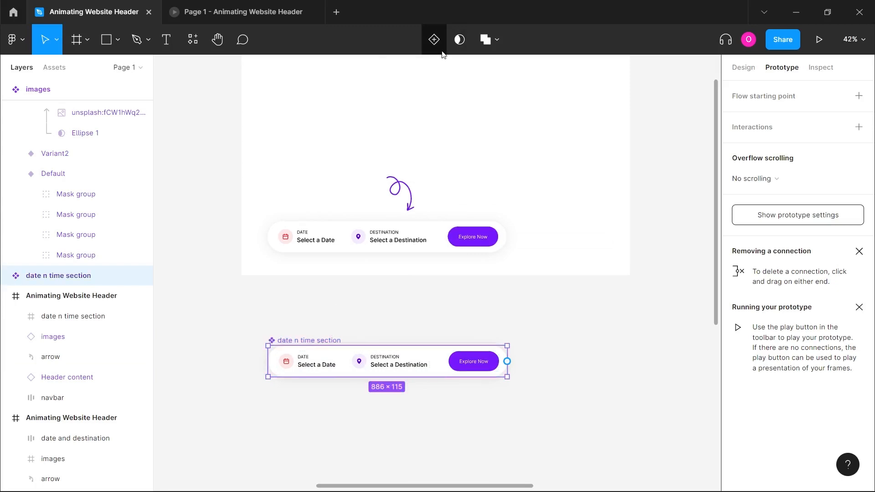
left_click(439, 42)
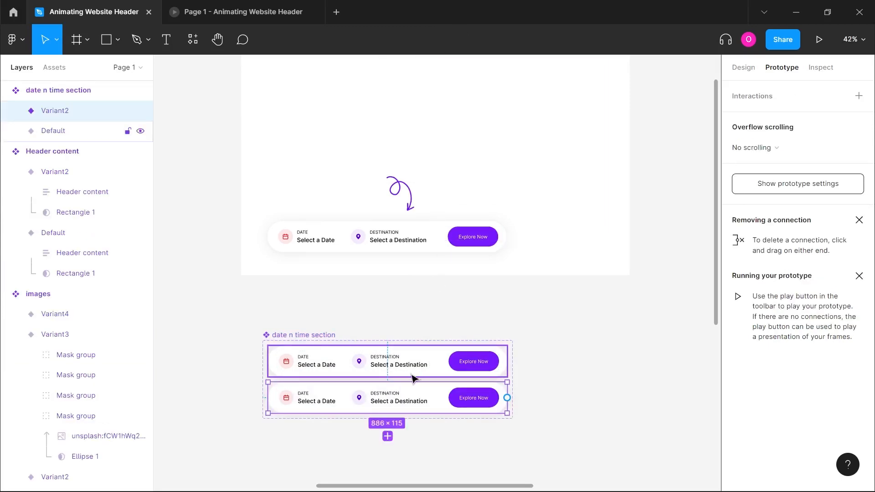
Scale the date and destination bar inside the Default variant down around its centre to about one seventh of its size
left_click(393, 375)
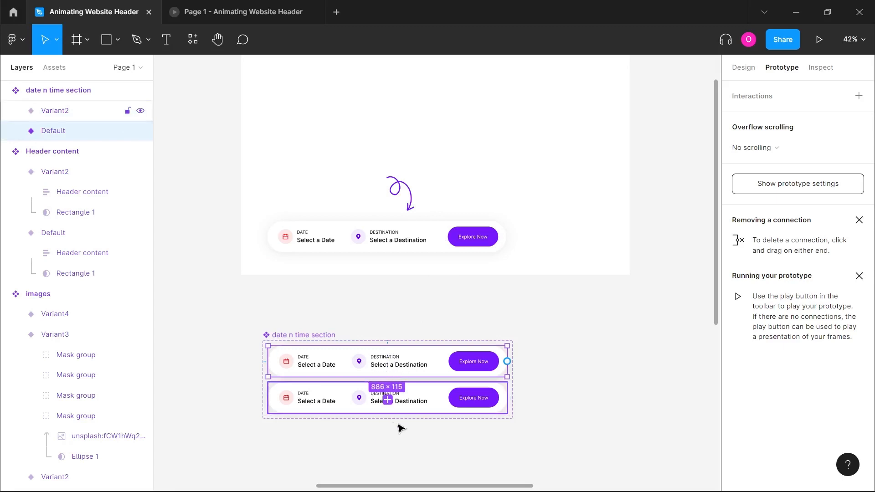
double_click(380, 367)
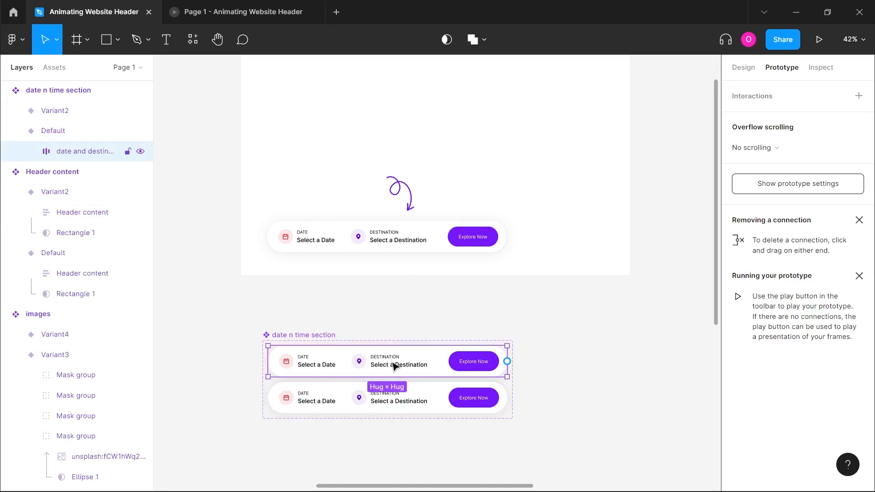
scroll(392, 366, "up", 3)
scroll(393, 366, "up", 3)
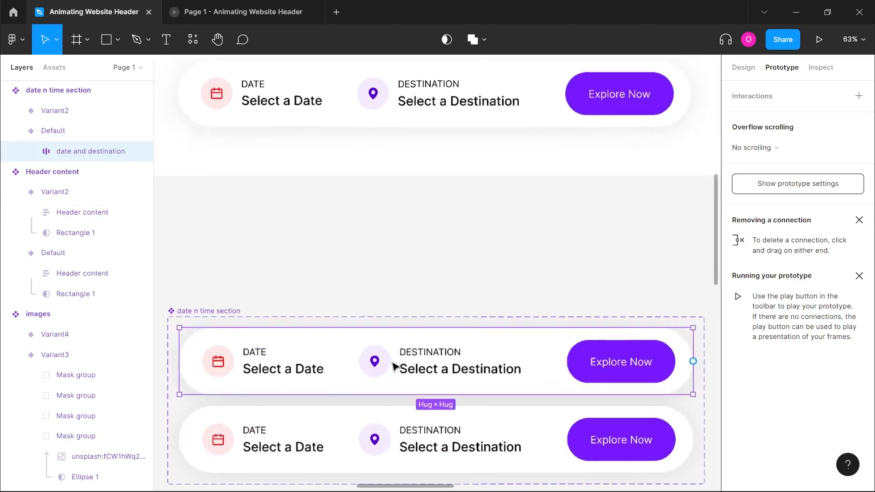
scroll(439, 360, "down", 3)
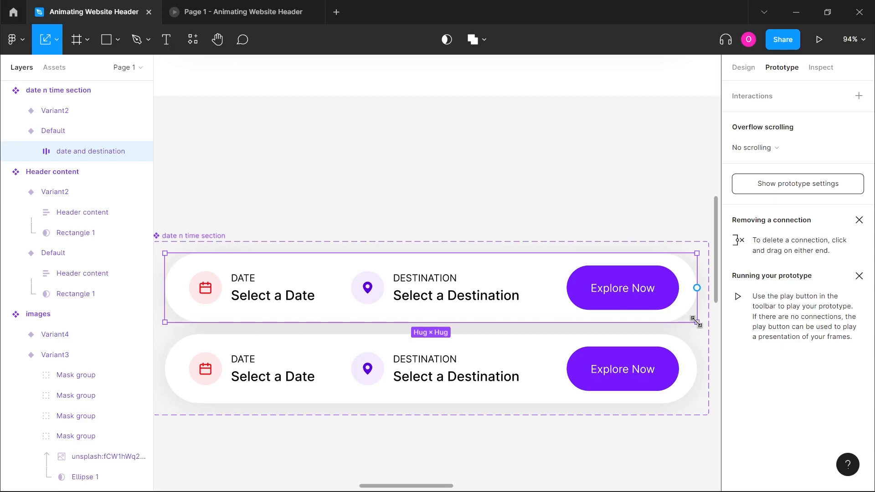
left_click_drag(697, 322, 470, 293)
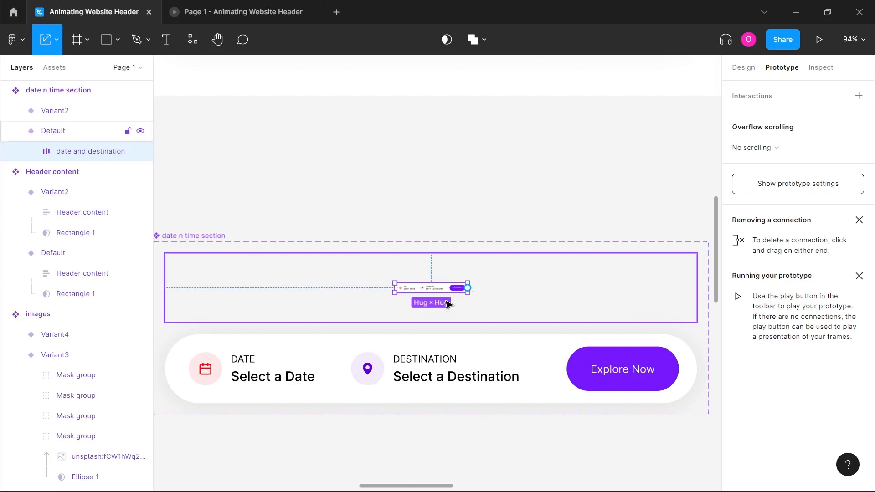
scroll(448, 304, "down", 5, "ctrl")
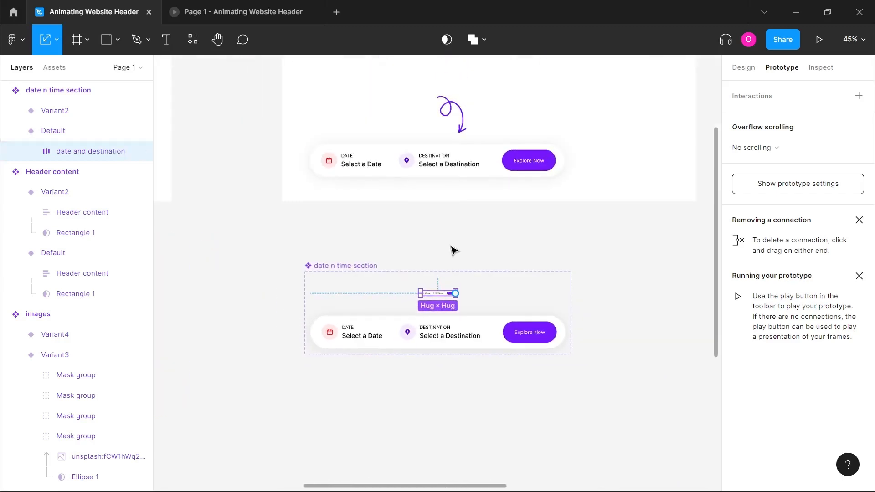
left_click(454, 251)
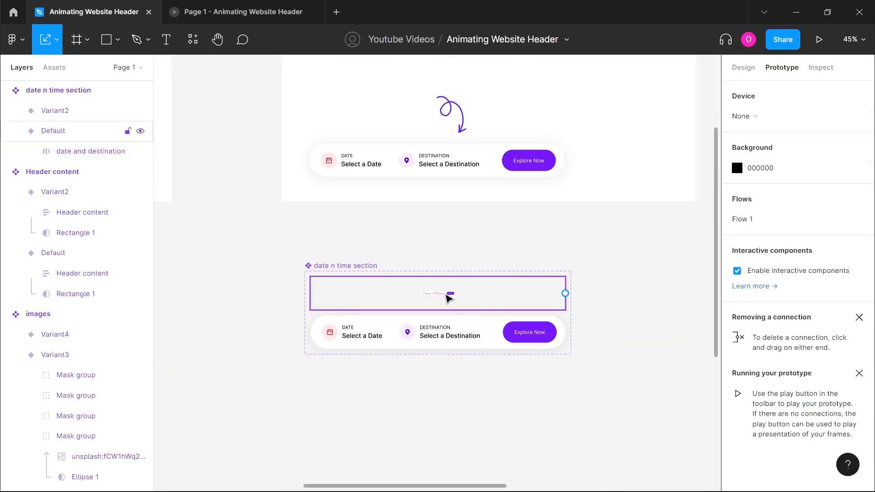
Add a prototype connection from the Default variant of date n time section to Variant2
left_click(441, 299)
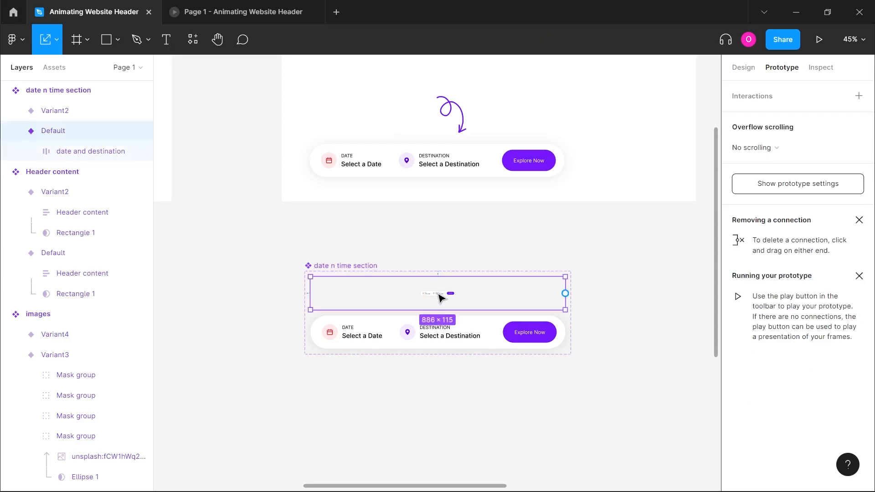
scroll(440, 298, "up", 2)
scroll(440, 299, "down", 3)
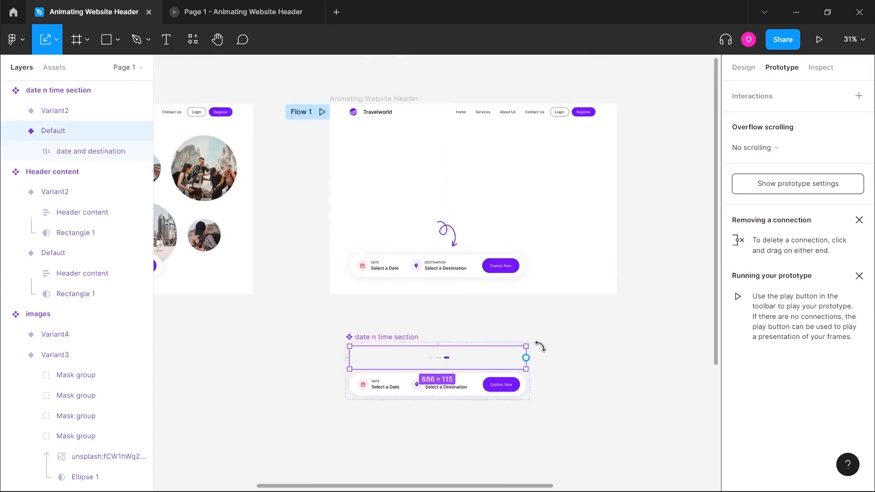
key("v")
scroll(534, 353, "up", 4)
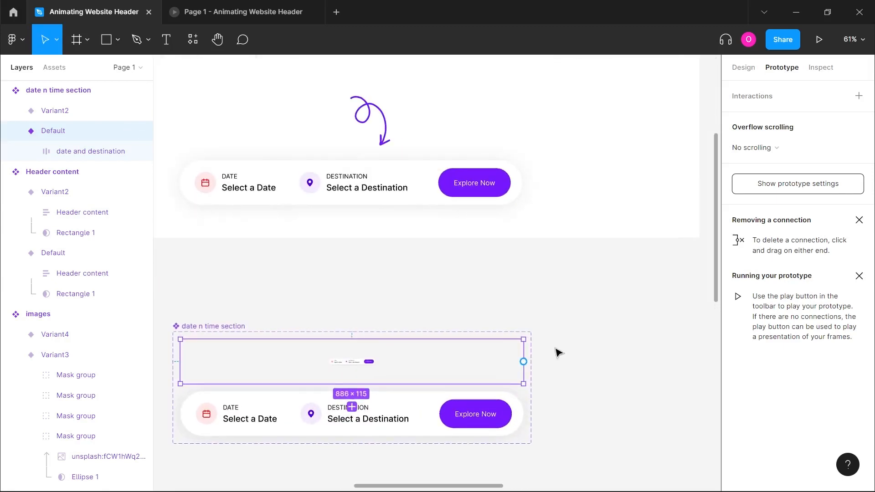
scroll(534, 358, "up", 4)
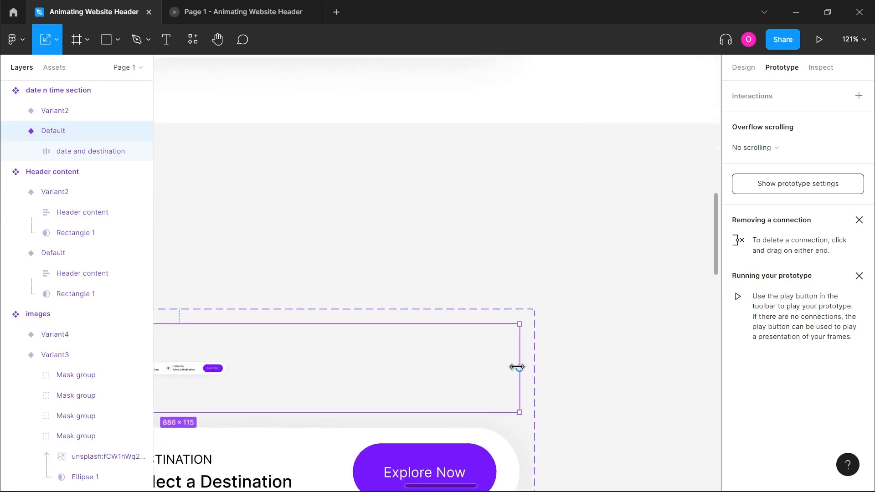
key("v")
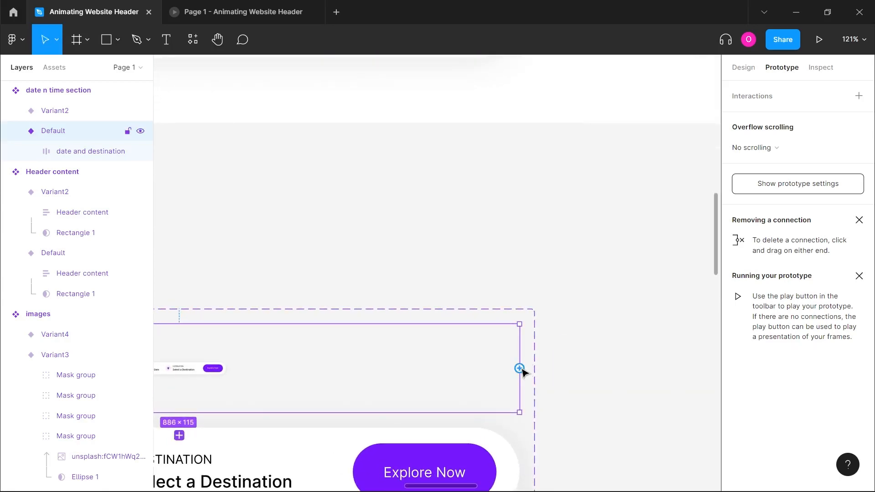
scroll(510, 382, "down", 3)
scroll(509, 382, "left", 3)
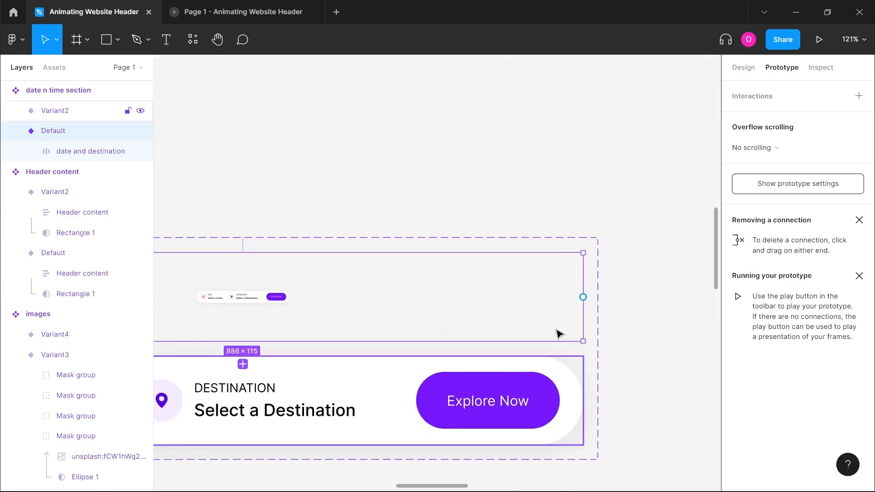
scroll(563, 330, "down", 4)
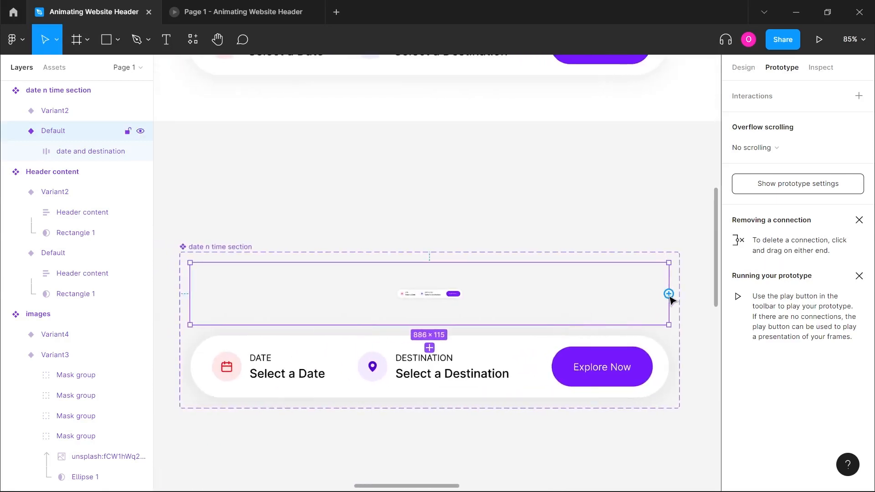
left_click_drag(669, 294, 481, 348)
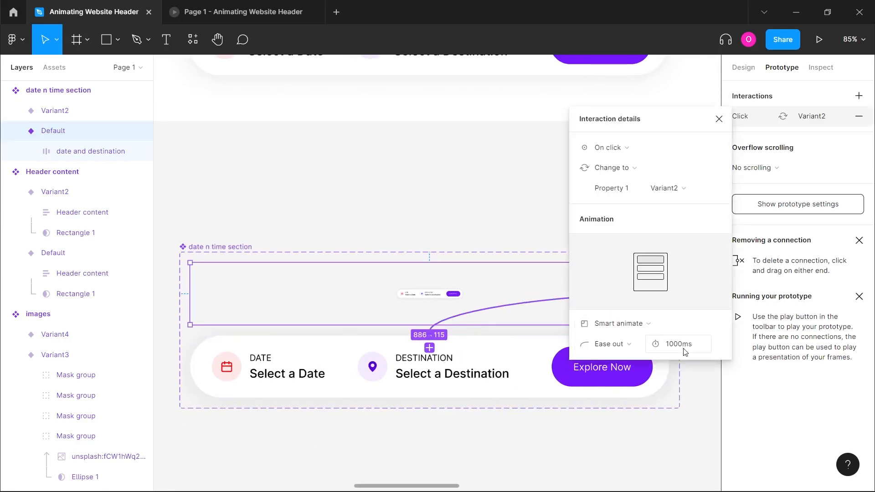
Set the connection's trigger to After delay with a delay of 0 ms
left_click(594, 147)
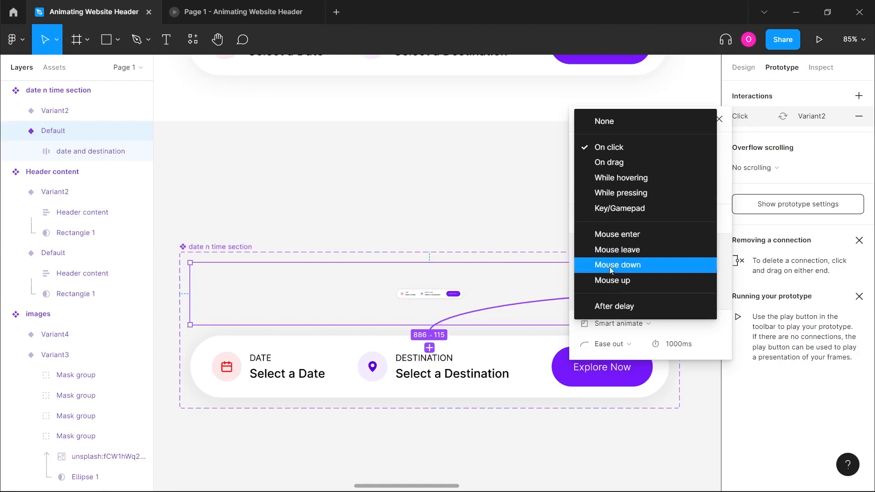
left_click(609, 305)
left_click(686, 157)
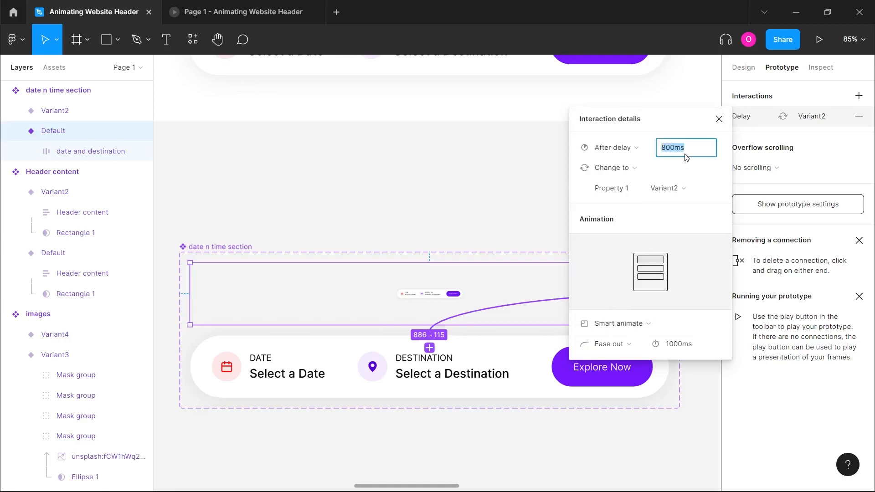
type("0")
left_click(485, 202)
Replace the date n time section frame in the Animating Website Header frame with a copy of the component's Default variant
scroll(485, 203, "down", 4)
scroll(474, 246, "up", 3)
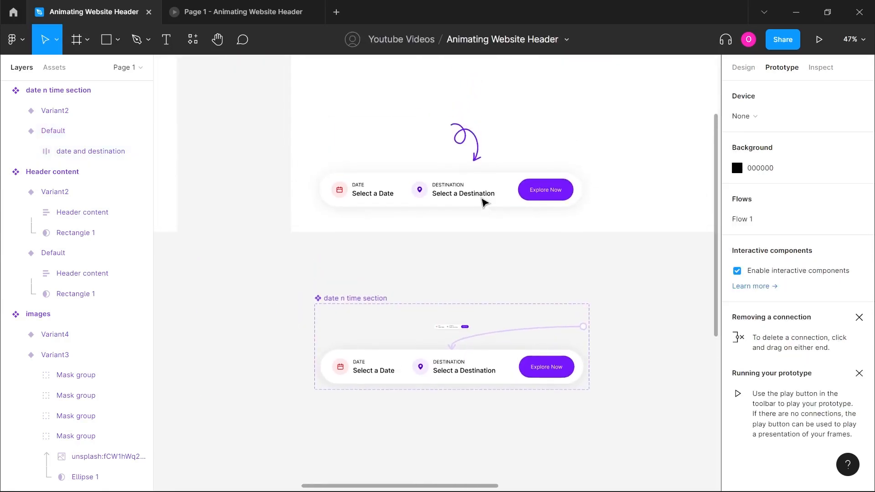
left_click(421, 383)
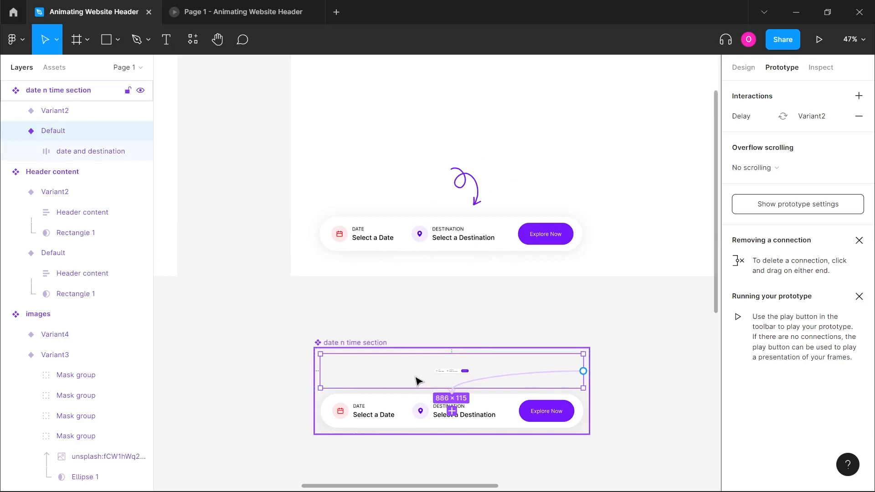
left_click(435, 238)
right_click(427, 236)
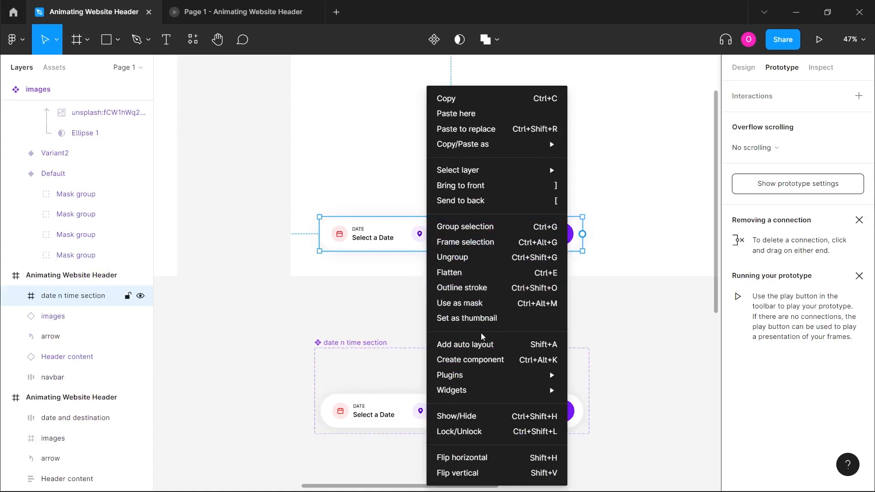
left_click(475, 130)
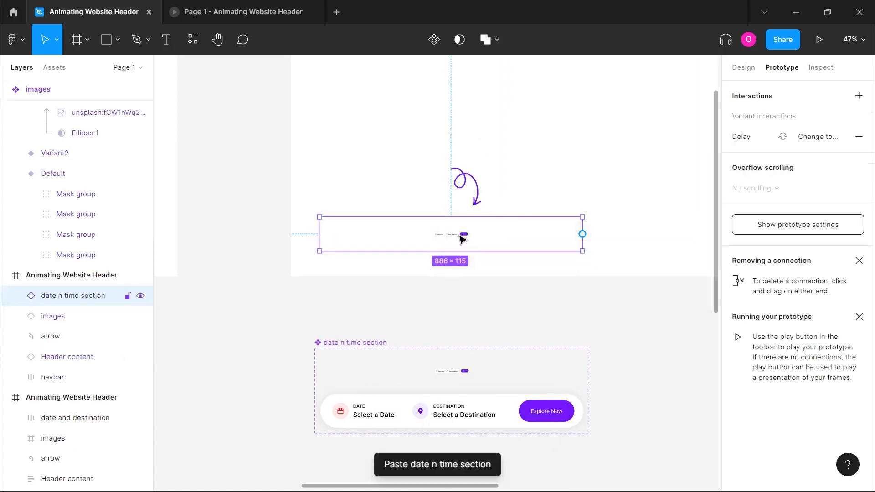
Play the prototype from the Animating Website Header frame to check the date and destination bar's animation, and return to the design file
scroll(462, 238, "up", 5)
scroll(455, 243, "down", 6)
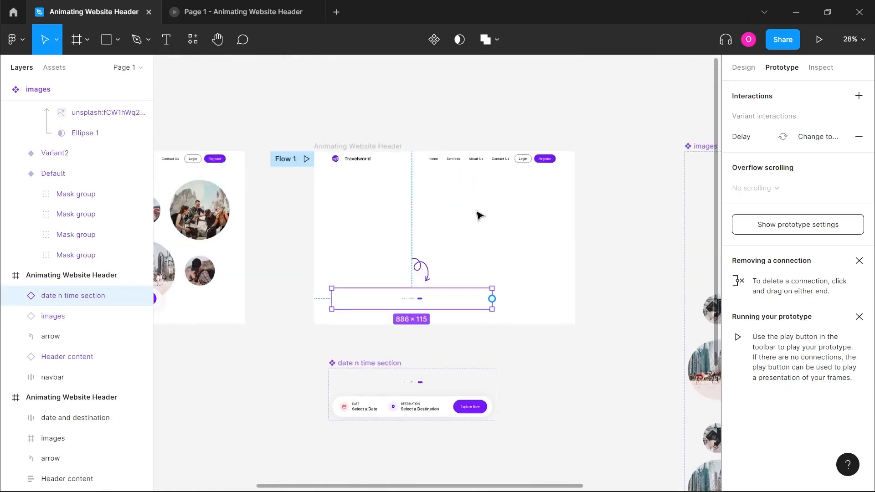
left_click(372, 147)
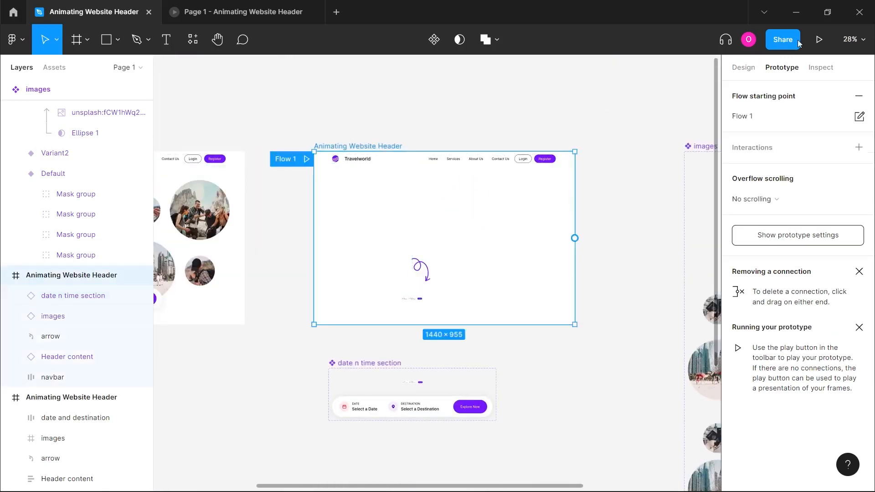
left_click(819, 40)
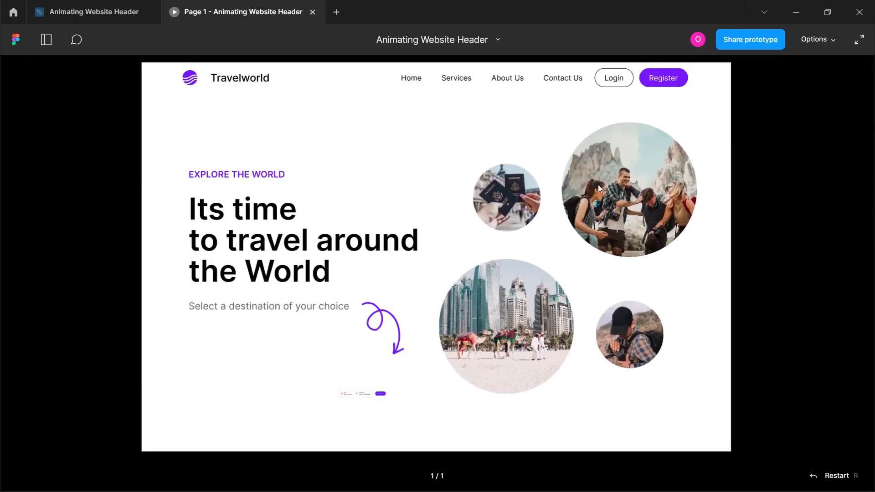
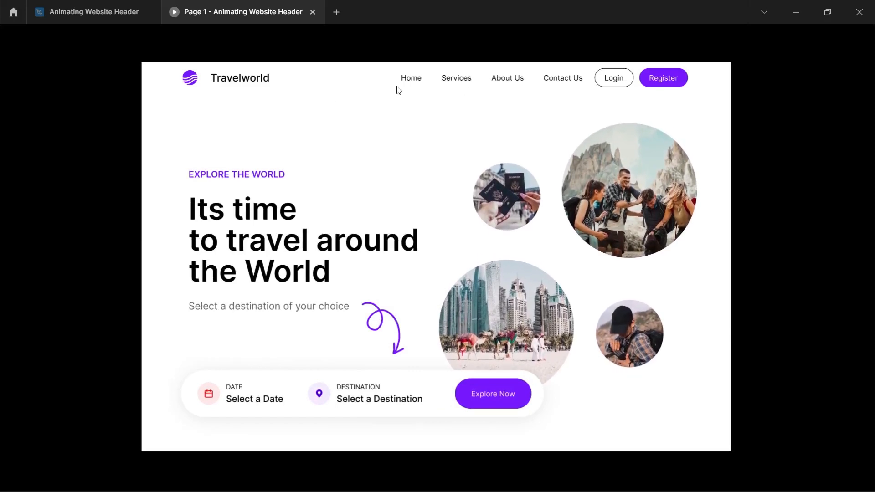
left_click(102, 16)
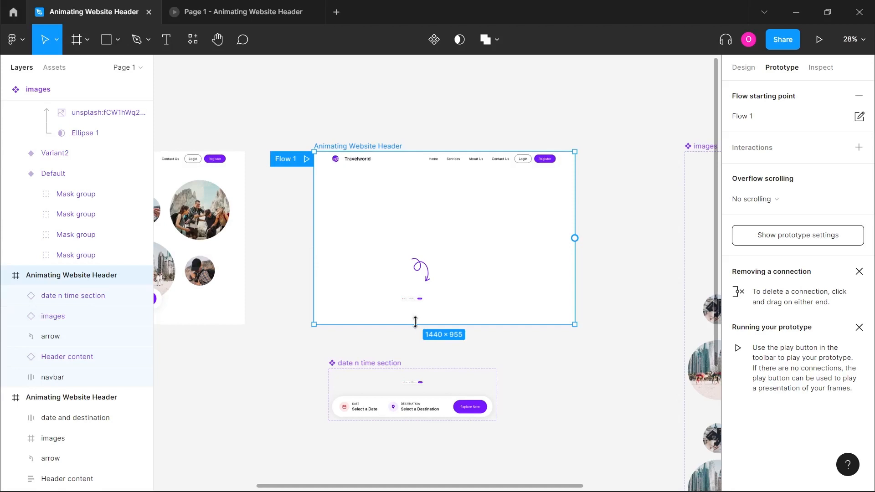
Move the date n time section component set from below the header frame to beside the Header content component set
scroll(415, 319, "right", 1)
scroll(415, 322, "right", 2)
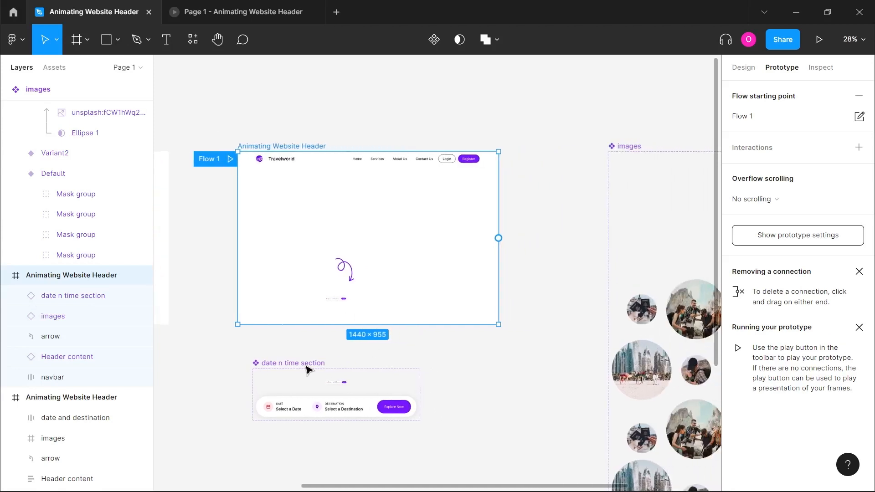
left_click(271, 366)
scroll(270, 366, "down", 3)
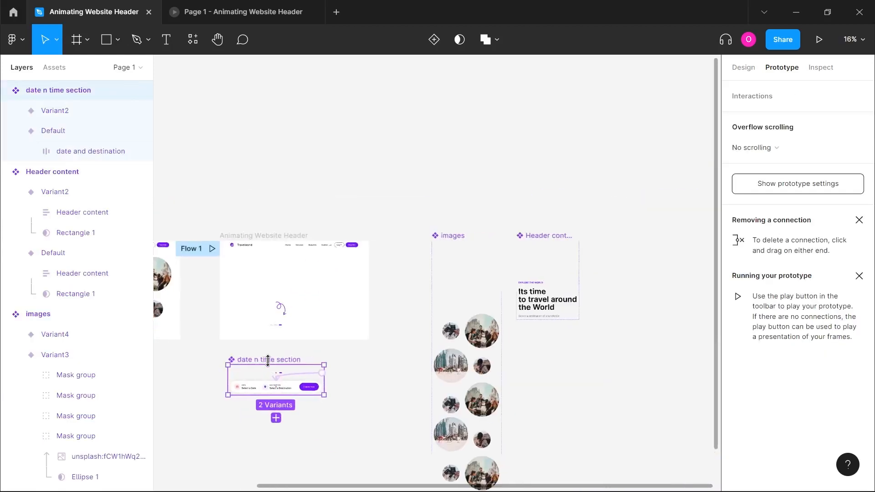
scroll(214, 363, "right", 2)
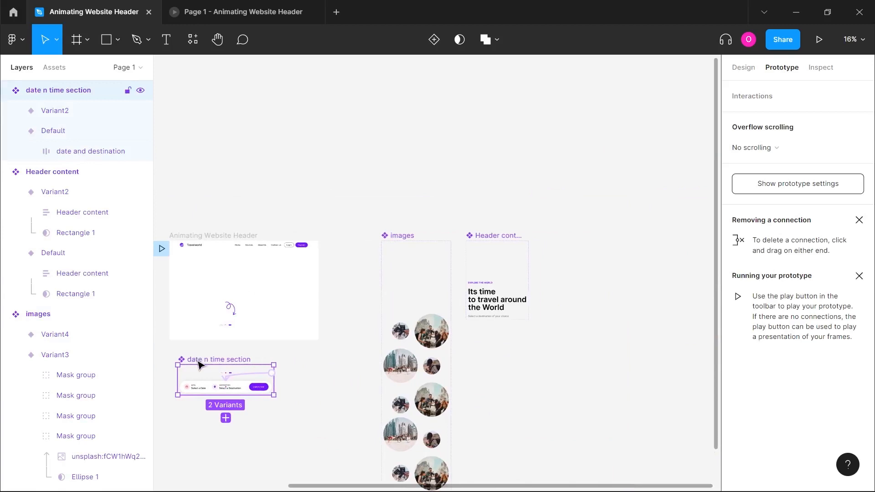
left_click_drag(201, 363, 564, 238)
left_click(483, 222)
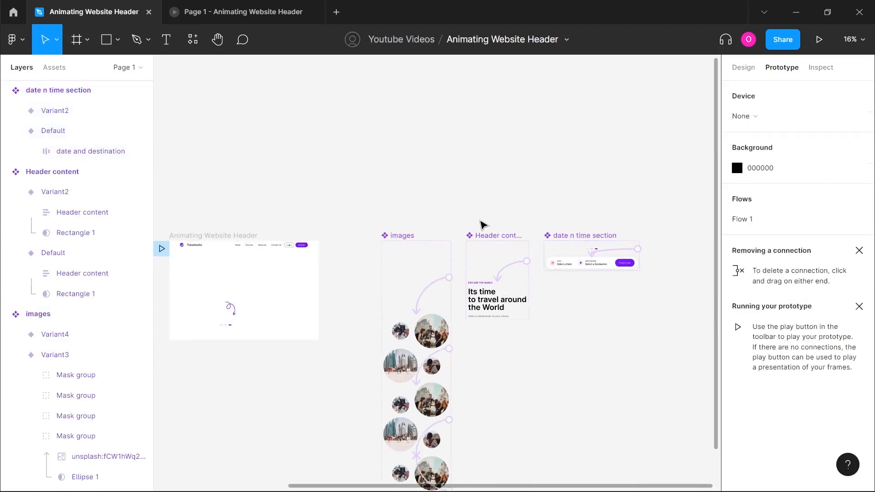
Wrap the arrow in the Animating Website Header frame in a frame of its own
scroll(483, 226, "left", 2)
scroll(365, 285, "left", 3)
scroll(336, 302, "up", 3)
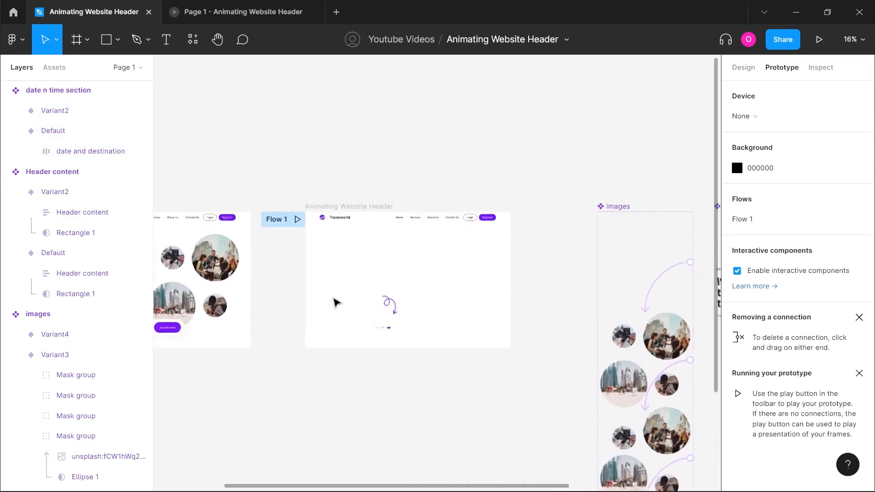
scroll(336, 303, "right", 2)
scroll(336, 302, "up", 2)
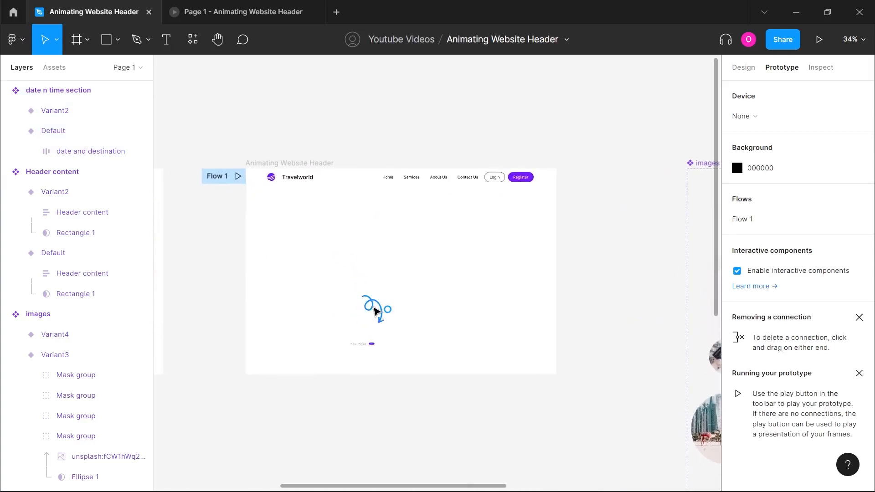
left_click(377, 311)
scroll(376, 311, "up", 3)
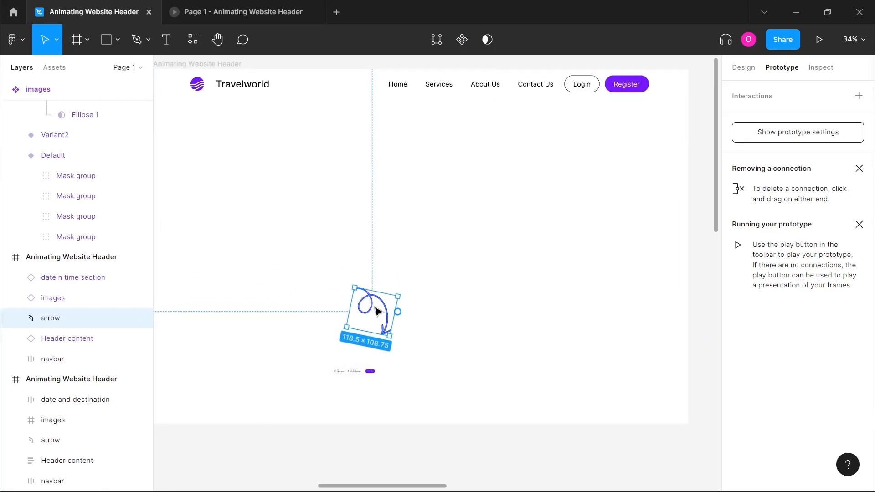
scroll(376, 311, "down", 2)
scroll(376, 311, "down", 1)
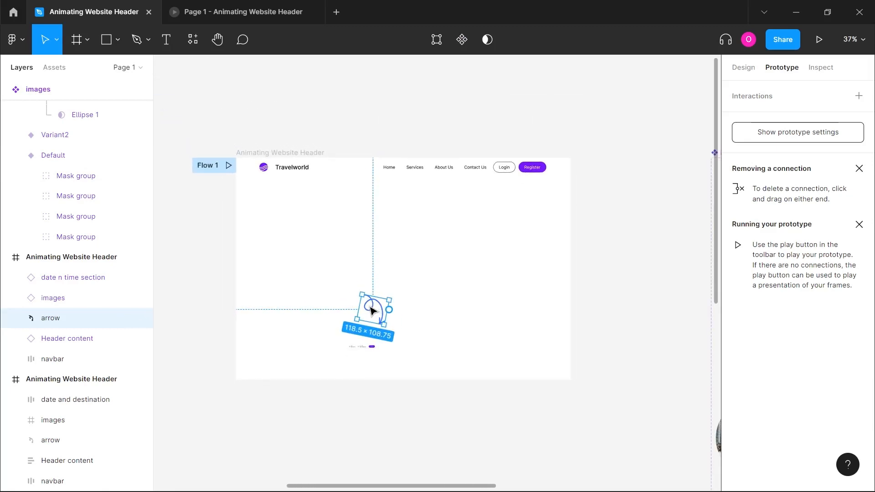
key("alt")
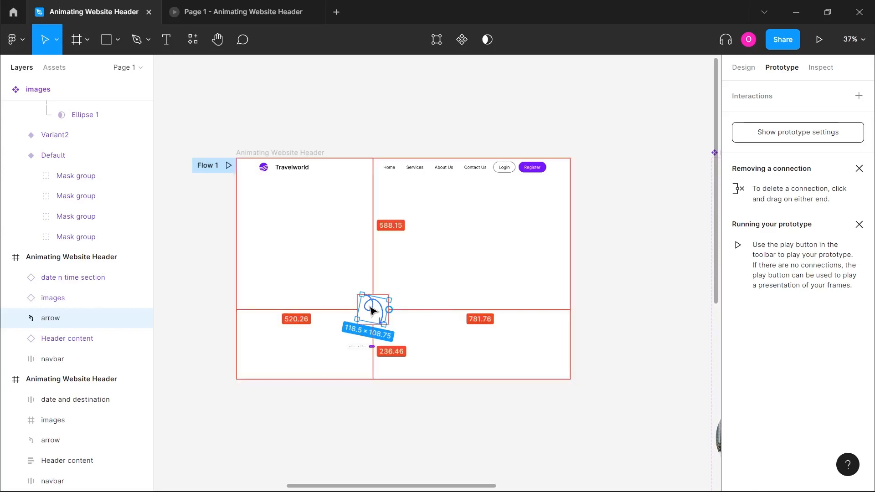
right_click(372, 309)
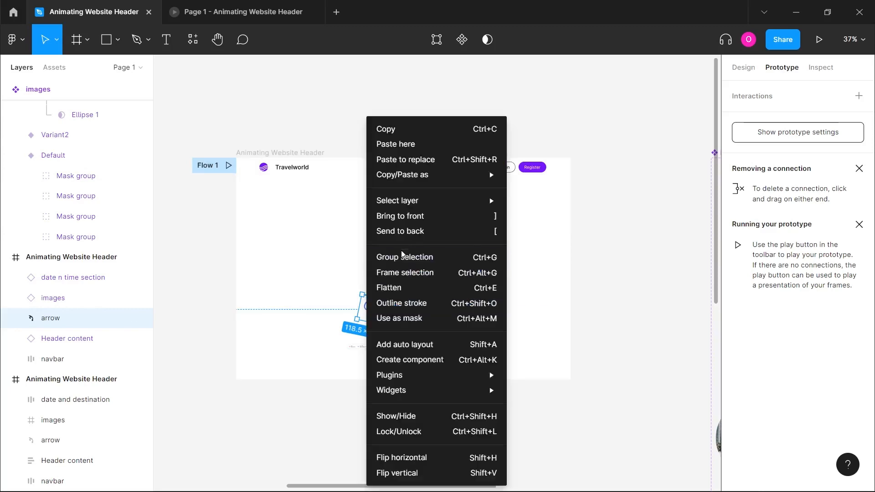
left_click(411, 274)
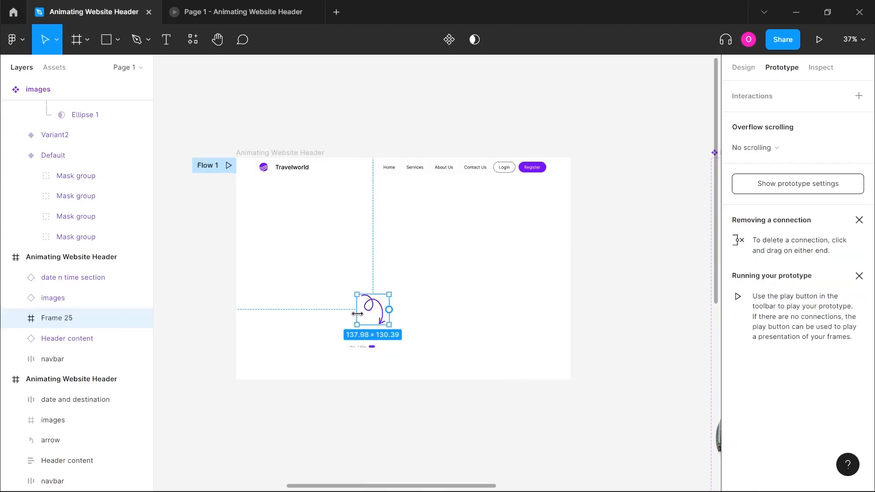
Place a copy of the arrow's frame below the Animating Website Header frame
scroll(382, 313, "down", 1)
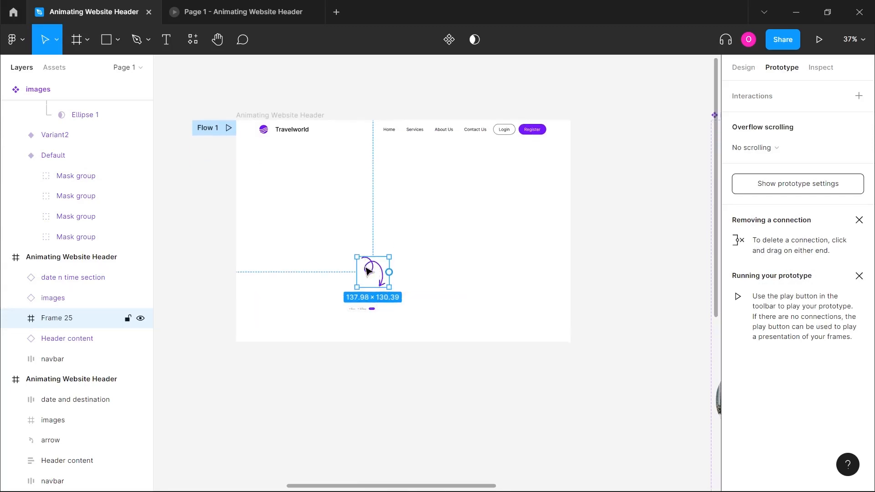
left_click_drag(370, 272, 362, 393)
scroll(360, 388, "down", 1)
scroll(360, 388, "up", 3)
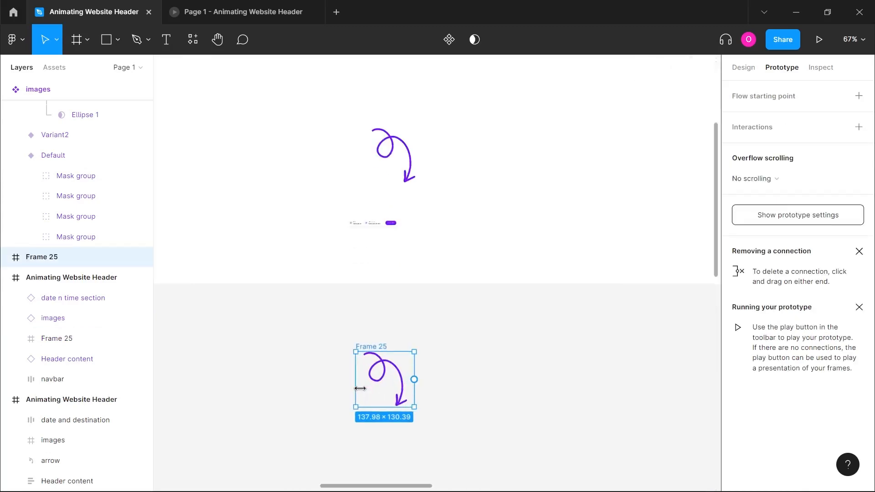
Turn the copied arrow frame into a component and add a second variant to it
scroll(360, 389, "down", 2)
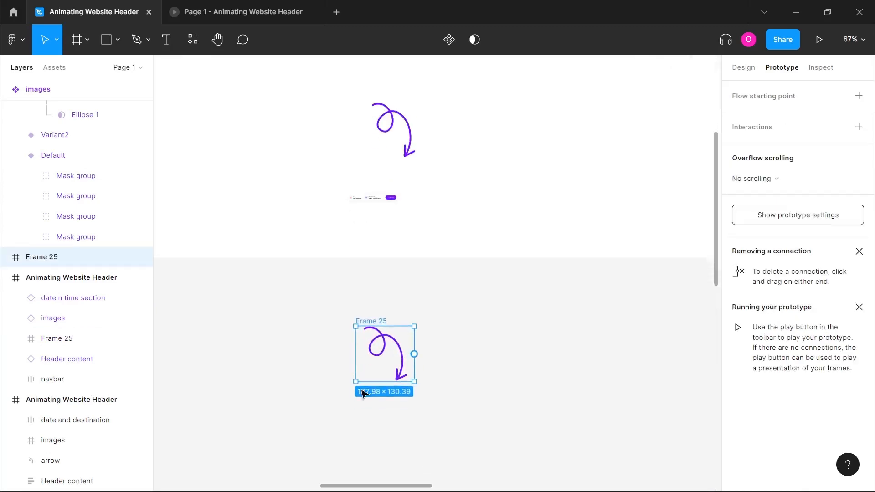
left_click(449, 40)
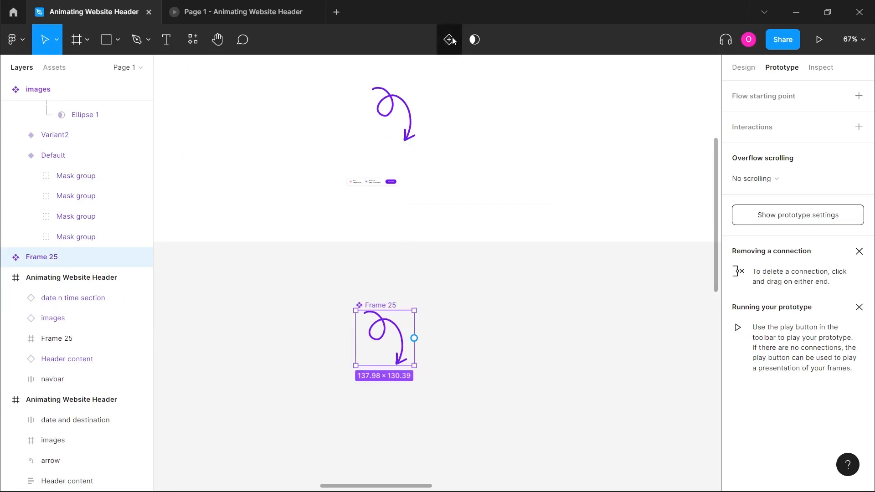
left_click(453, 40)
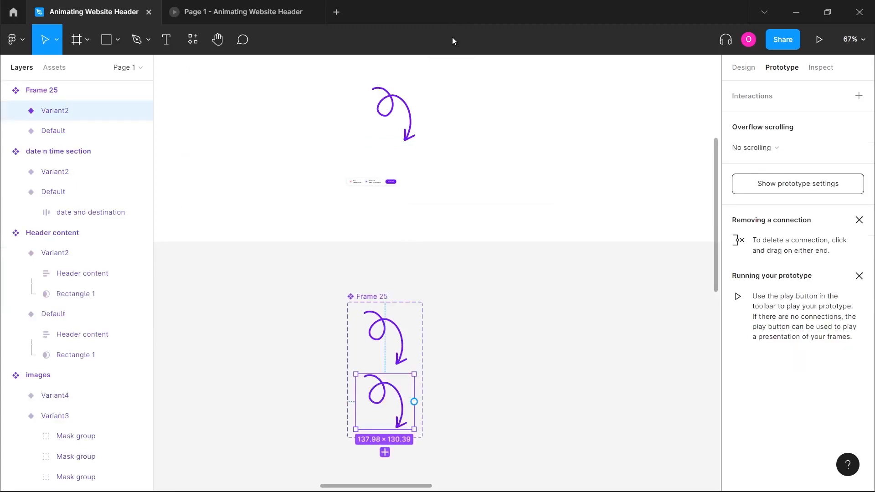
Scale the arrow inside the component's Default variant down about its centre to about 12 × 11
double_click(390, 331)
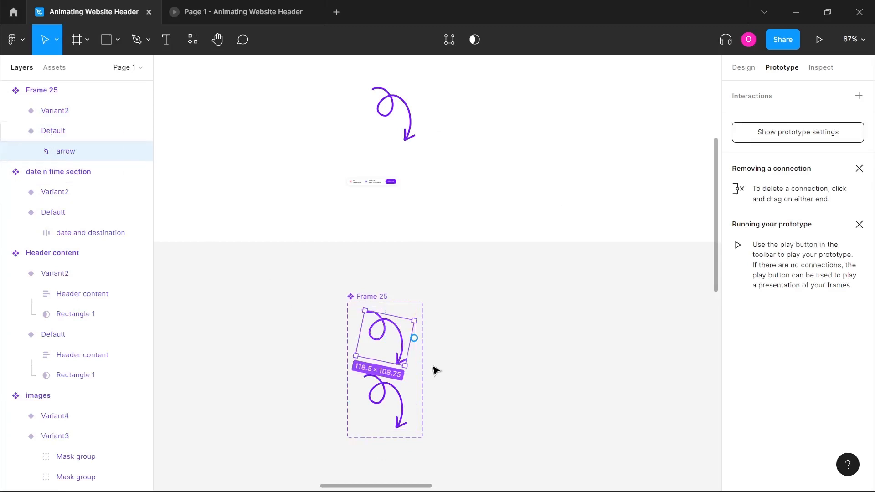
scroll(437, 370, "up", 5)
scroll(437, 369, "up", 3)
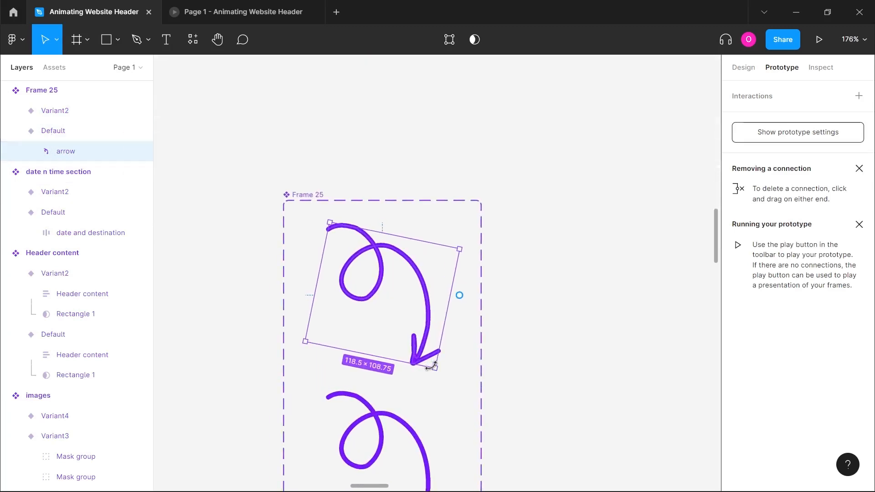
scroll(436, 370, "up", 3)
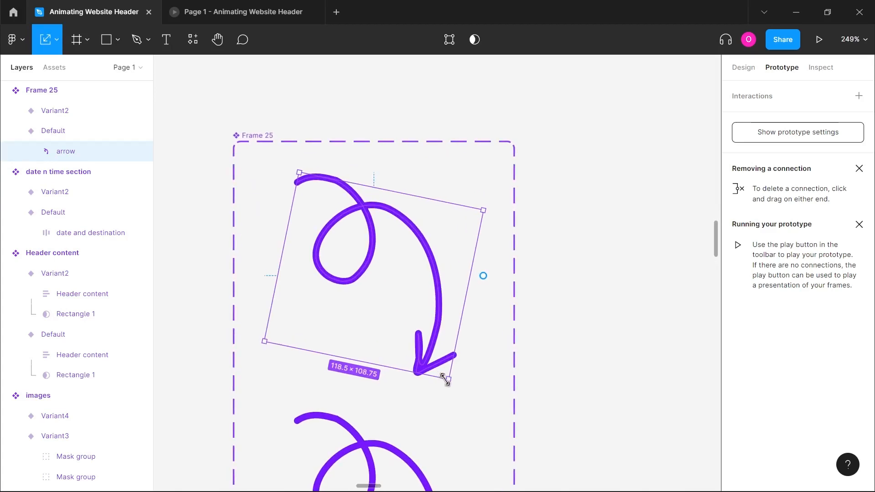
key("alt")
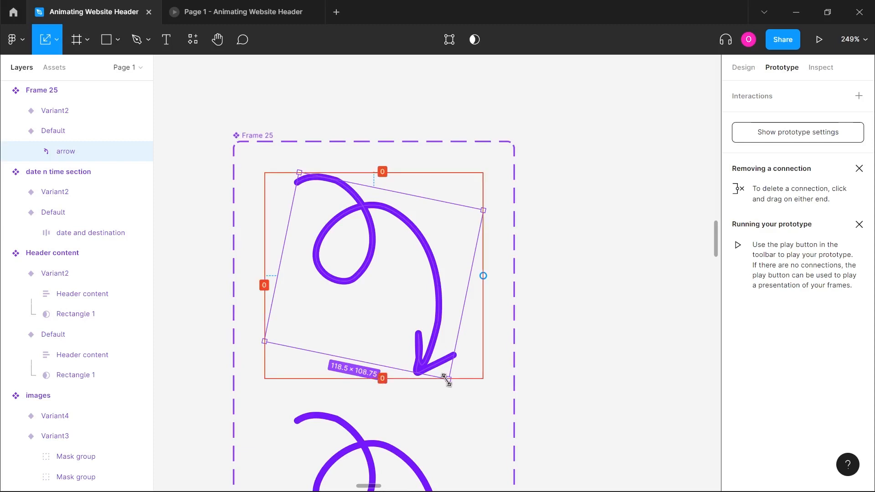
left_click_drag(447, 379, 382, 284)
scroll(382, 286, "up", 5)
scroll(381, 286, "up", 4)
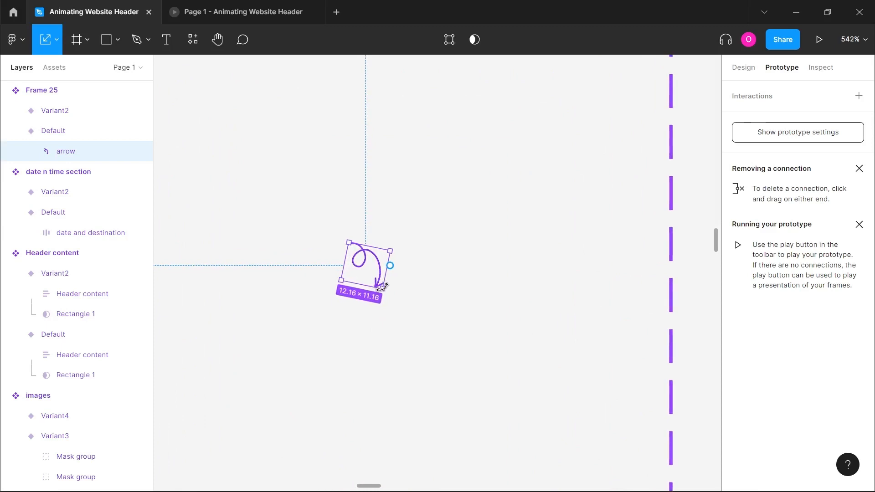
Scale the Default variant's arrow down further to about 3.4 × 3.1 and set its layer opacity to 0
scroll(386, 290, "up", 5)
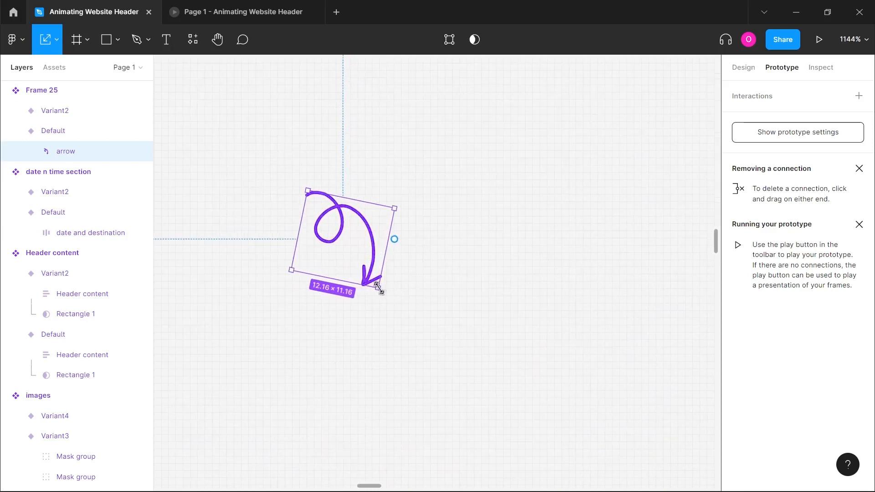
left_click_drag(379, 287, 356, 257)
scroll(346, 245, "down", 10)
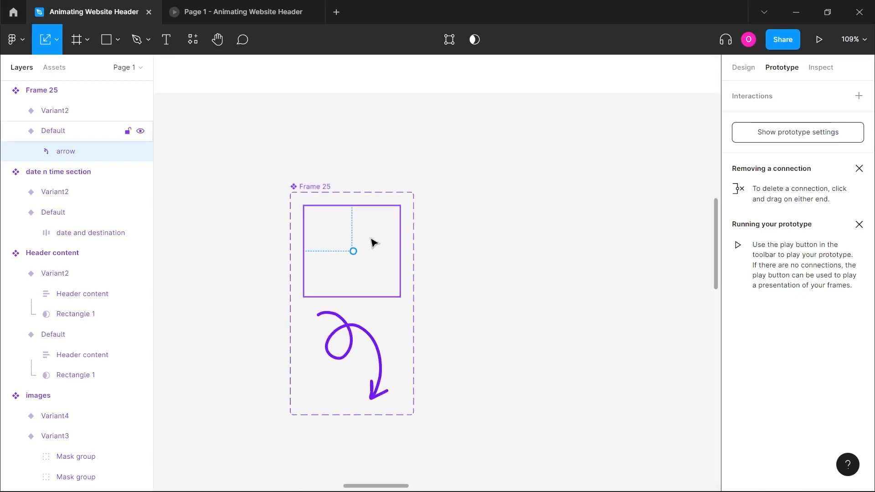
left_click(740, 74)
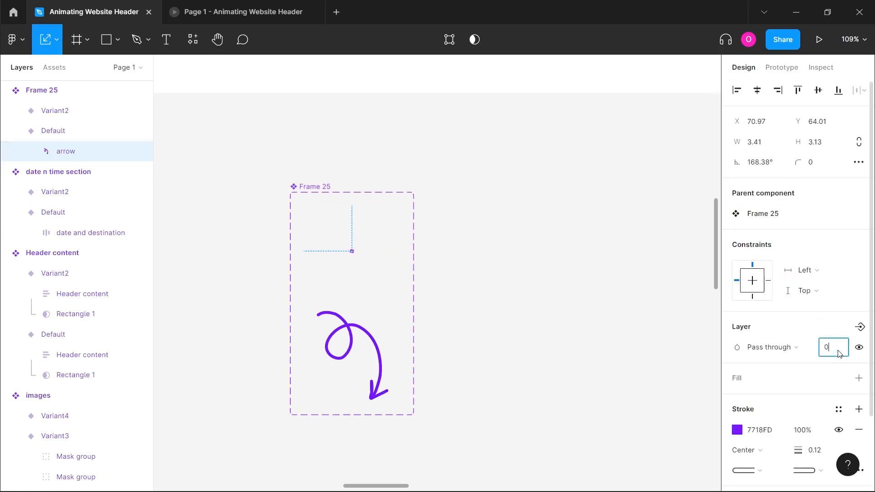
left_click(456, 258)
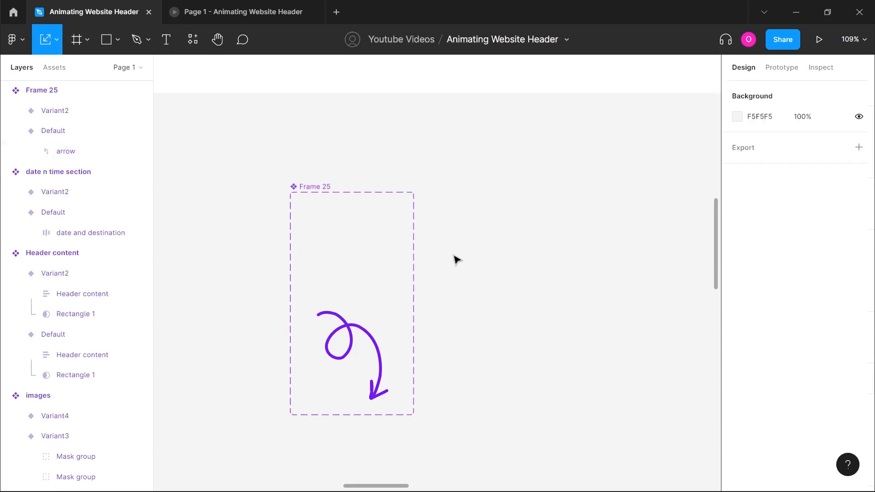
Connect the arrow component's Default variant to Variant2 with a prototype interaction
left_click(369, 269)
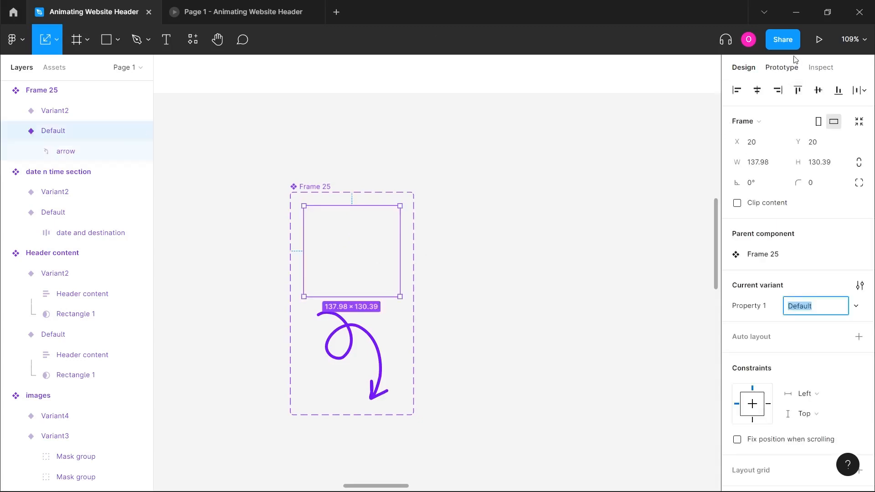
left_click(778, 67)
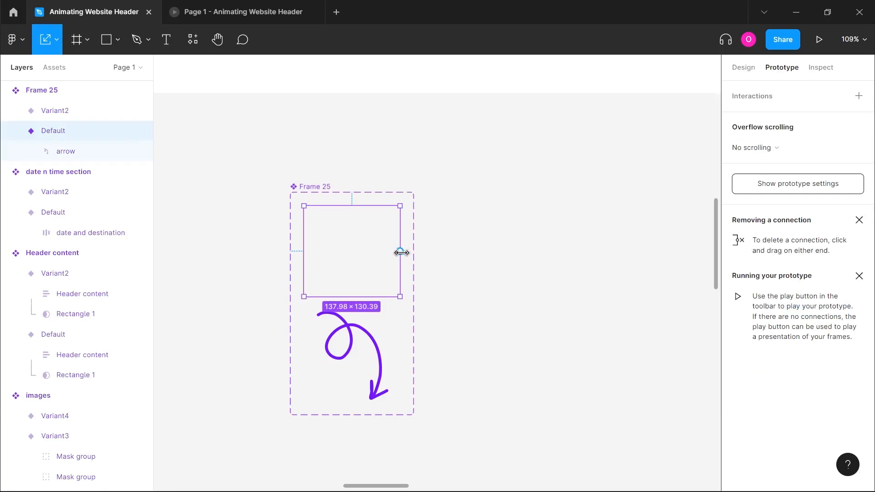
scroll(401, 253, "up", 3)
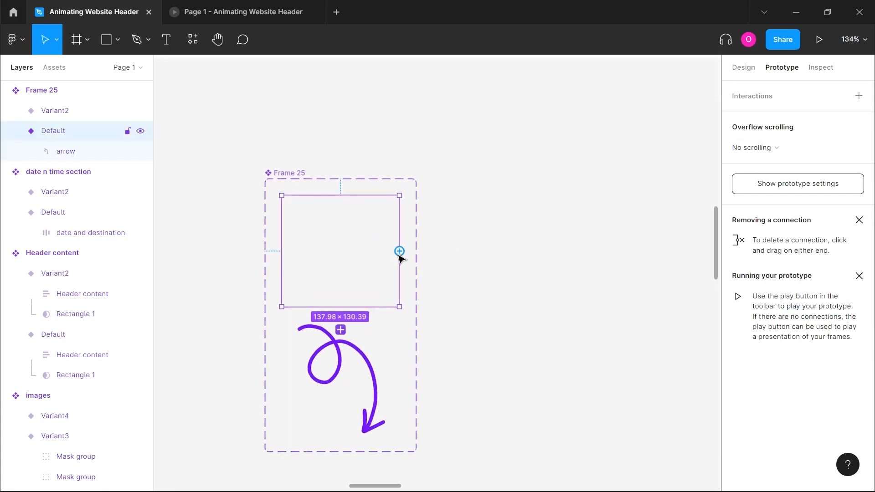
left_click_drag(399, 251, 341, 335)
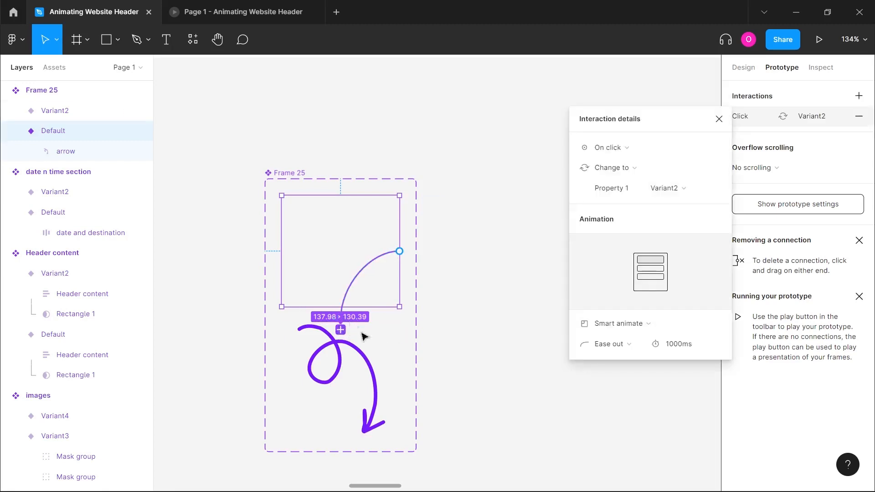
Set the arrow interaction's trigger to After delay with a delay of 800 ms
left_click(619, 149)
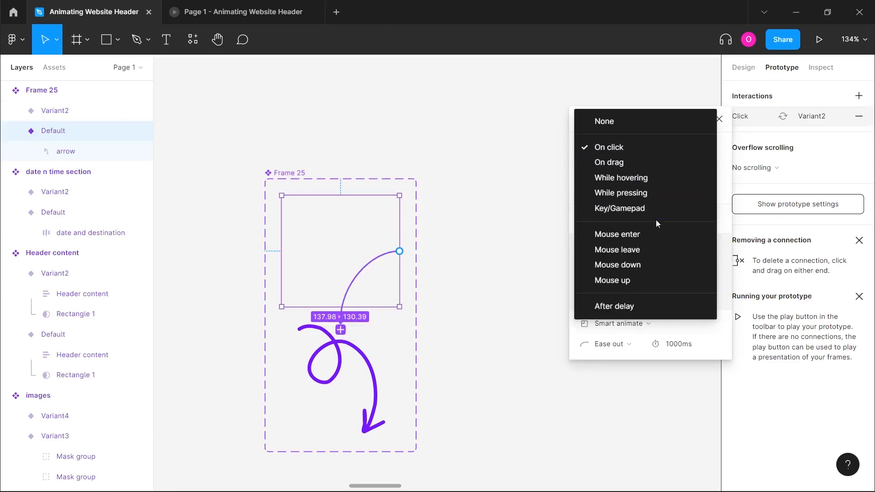
left_click(628, 305)
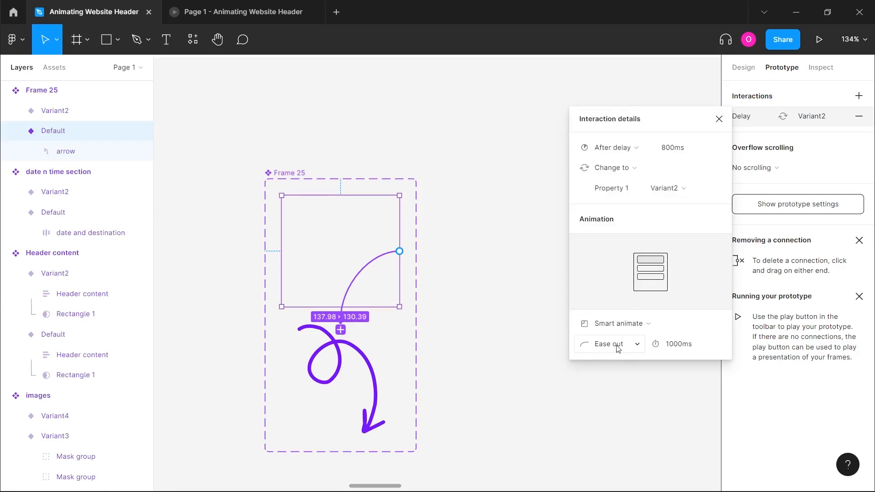
left_click(519, 301)
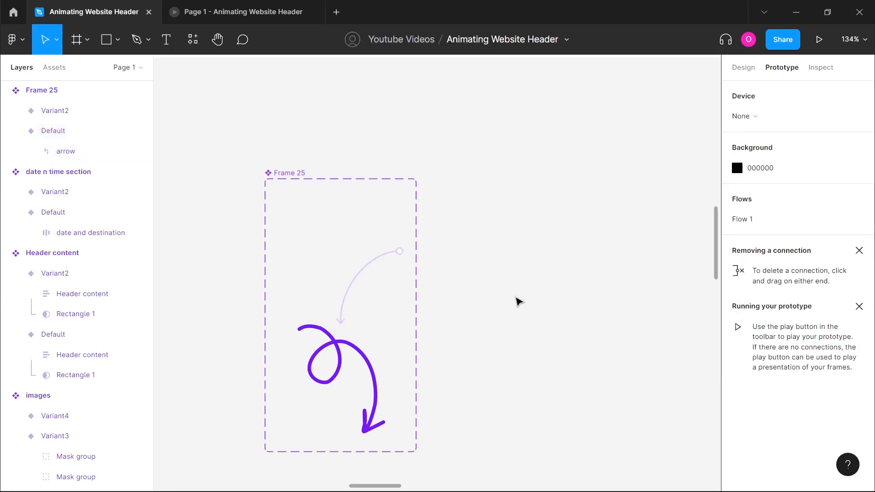
Replace the arrow's frame in the Animating Website Header frame with a copy of the arrow component's Default variant
scroll(519, 302, "down", 6)
scroll(519, 301, "down", 3)
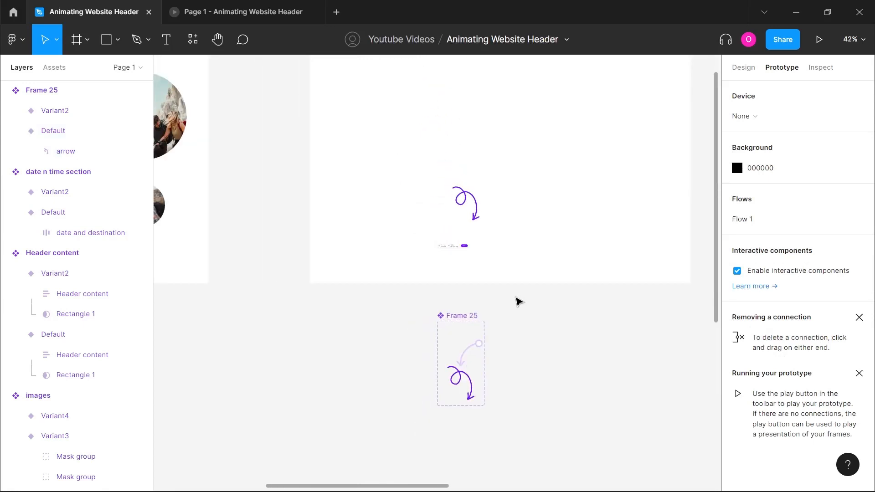
scroll(511, 316, "up", 1)
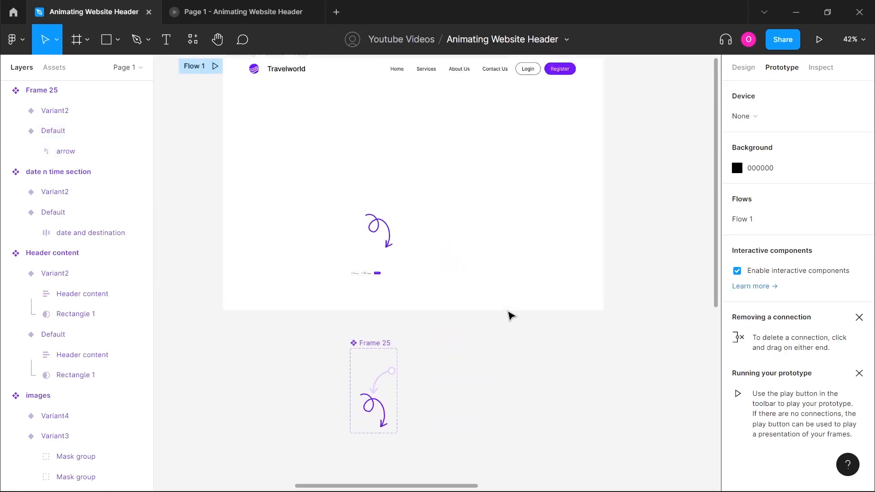
left_click(391, 380)
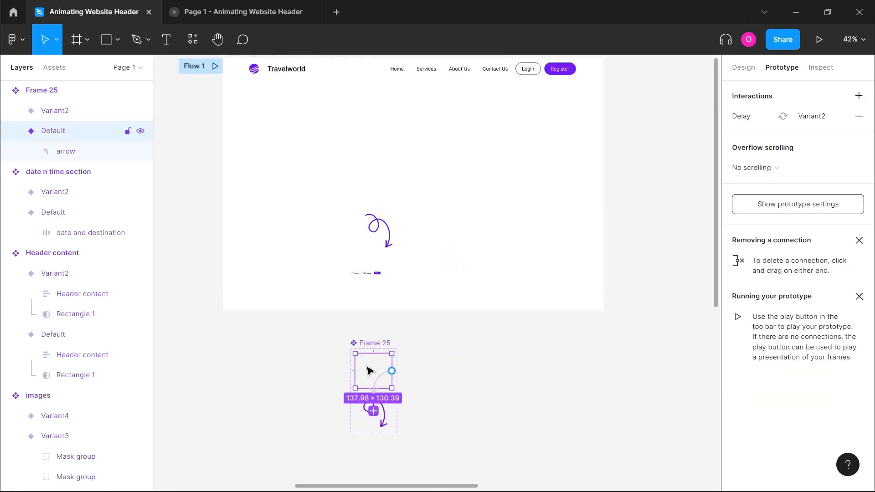
left_click_drag(371, 371, 473, 359)
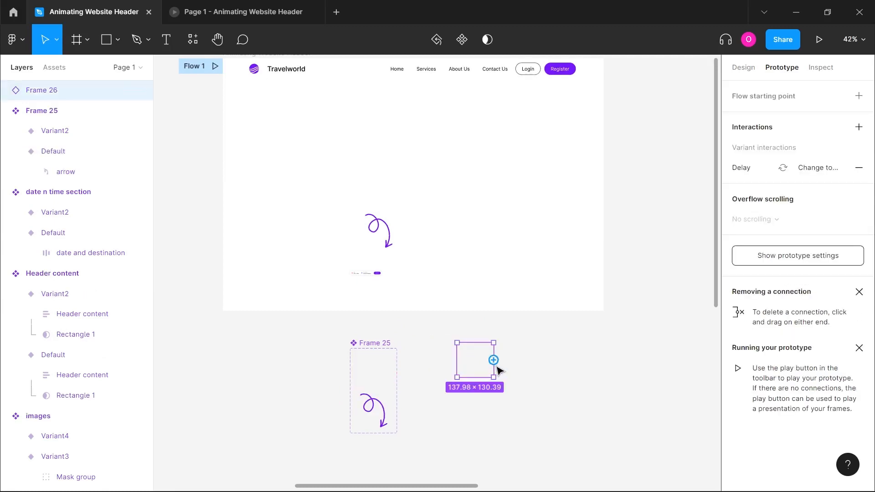
left_click_drag(482, 367, 385, 238)
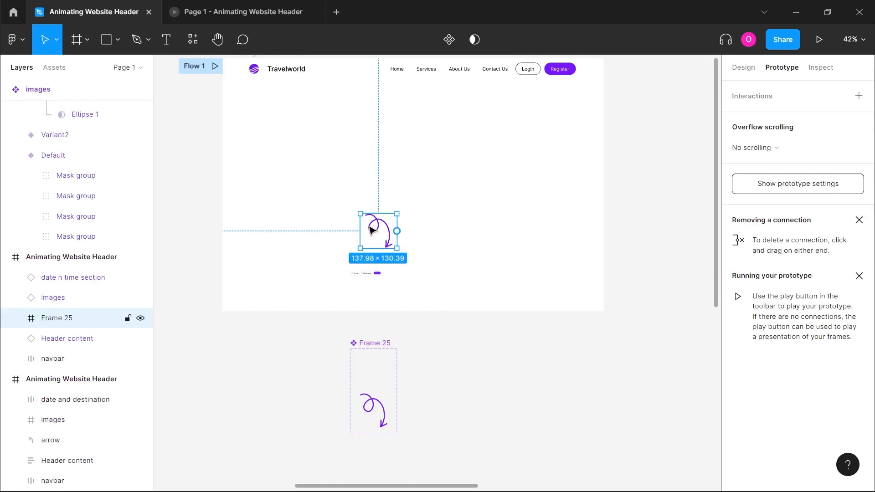
right_click(371, 229)
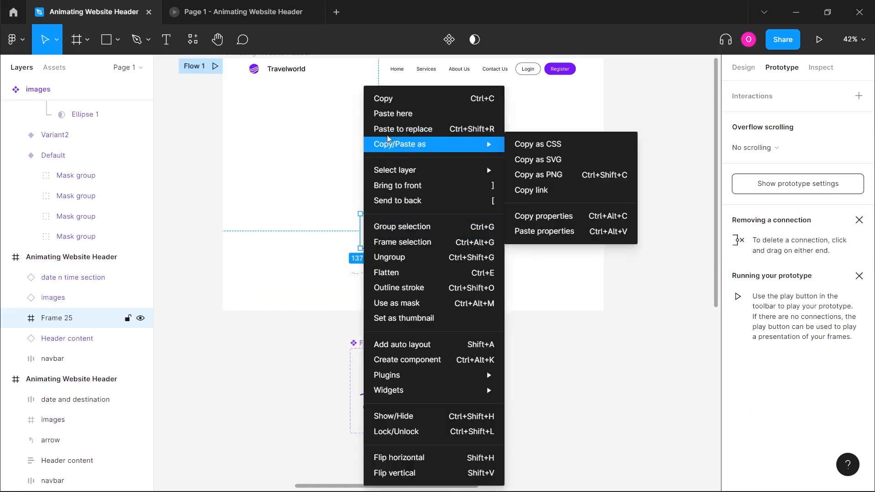
left_click(398, 129)
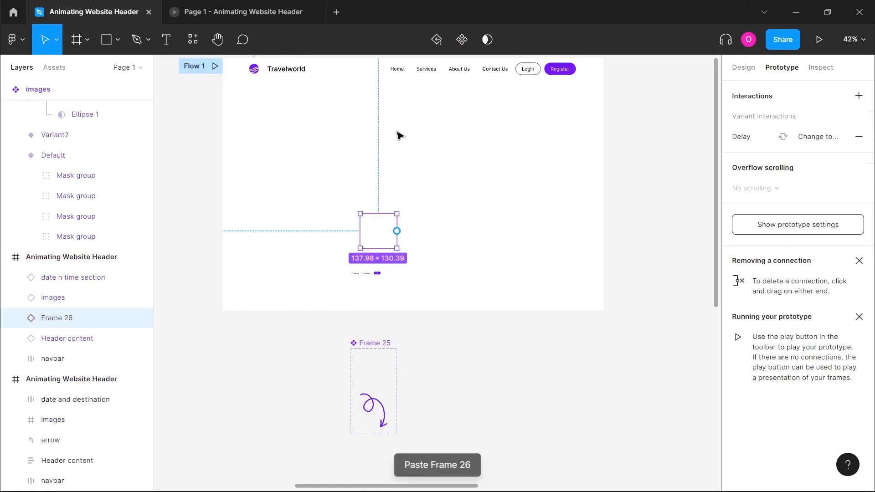
Play the Animating Website Header frame's prototype to check the arrow animation, and return to the design file
left_click(464, 357)
scroll(464, 357, "down", 5)
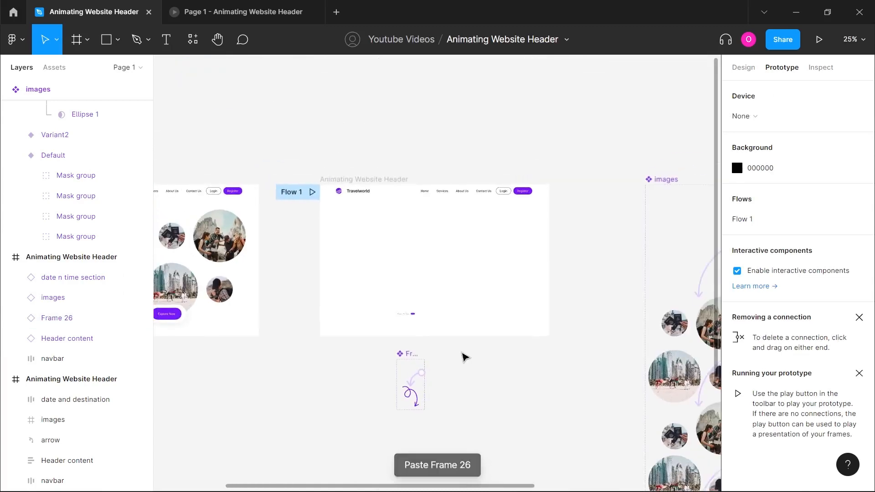
scroll(426, 356, "right", 4)
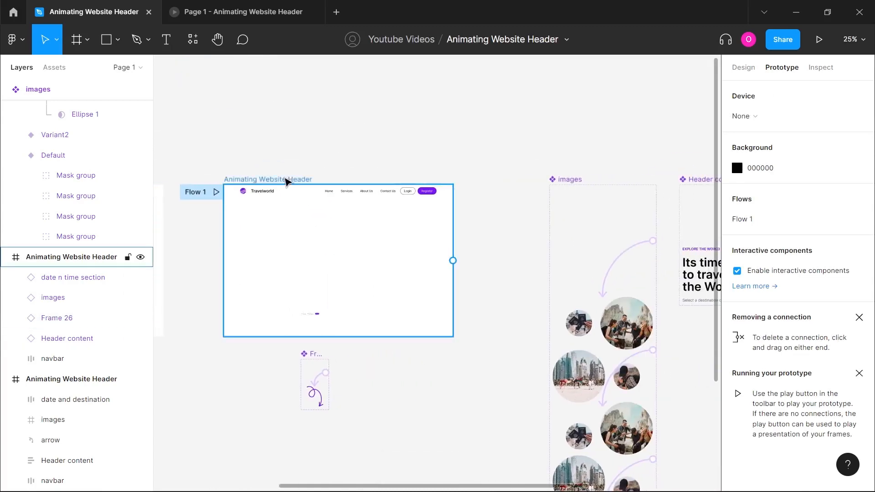
left_click(286, 182)
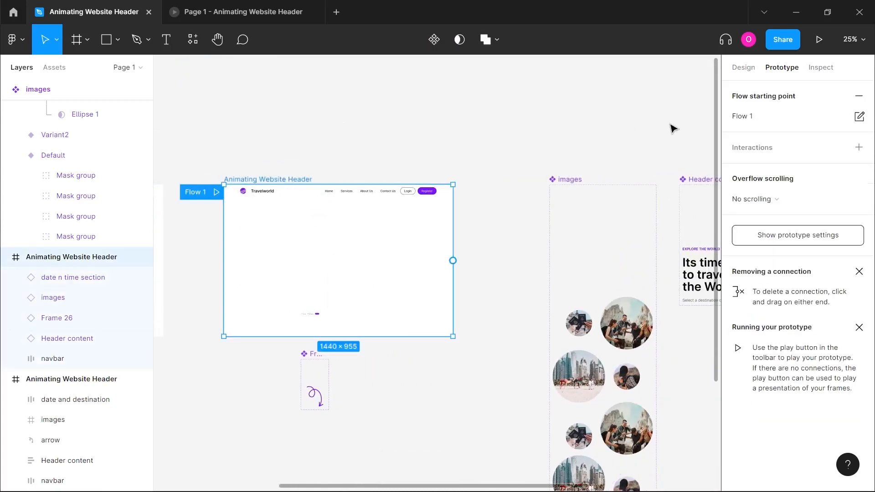
left_click(819, 49)
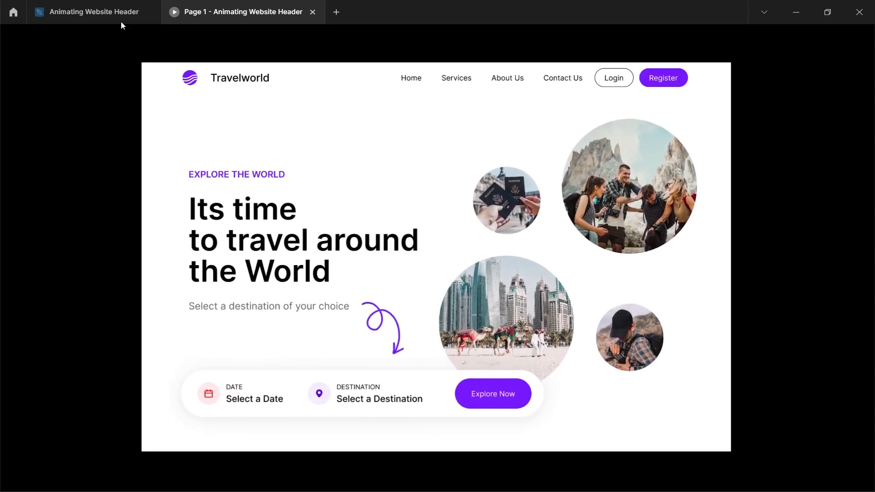
left_click(106, 13)
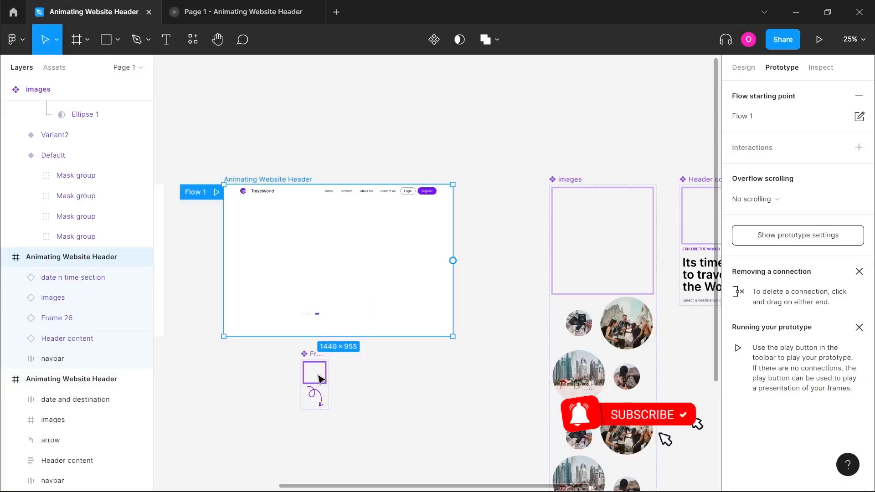
Set the animation duration of the arrow component's Default variant interaction to 500 ms
left_click(320, 378)
scroll(322, 376, "down", 1)
scroll(317, 374, "up", 3)
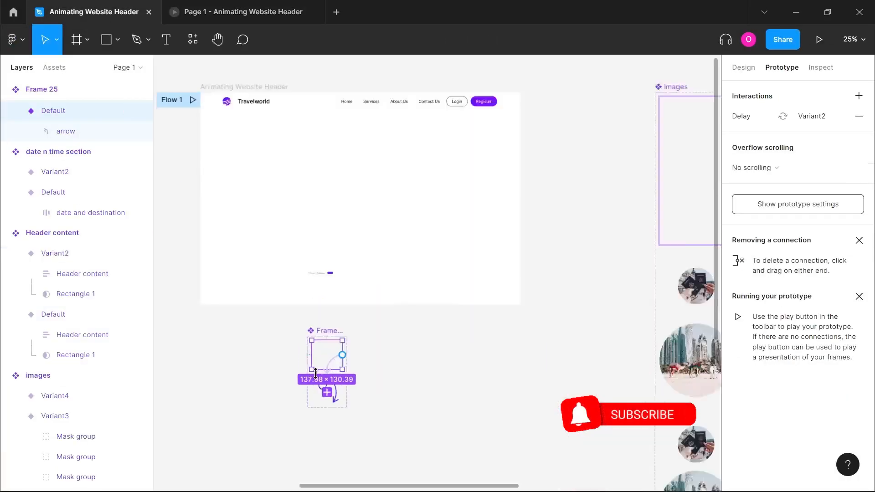
scroll(315, 373, "up", 3)
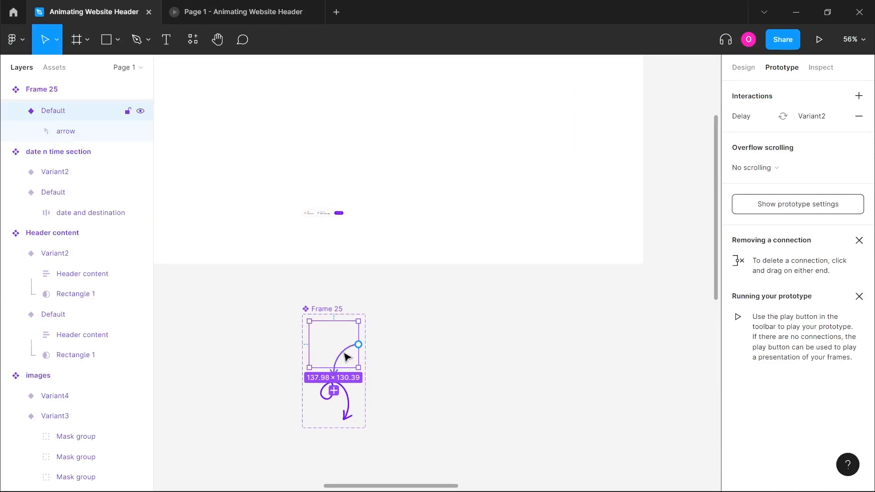
left_click(747, 116)
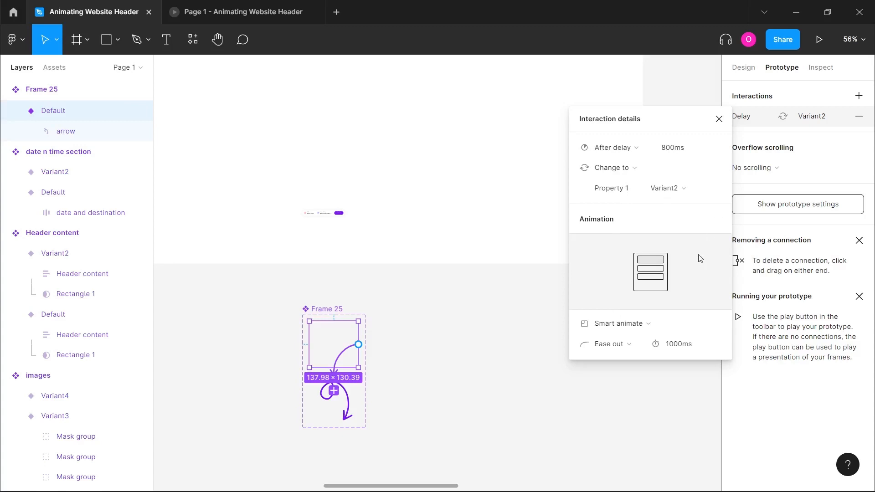
left_click(693, 343)
type("500")
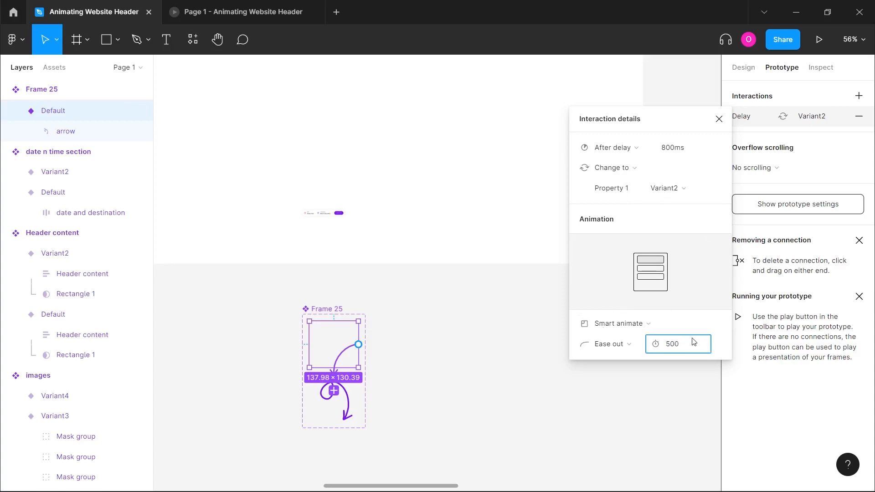
key("Return")
left_click(502, 297)
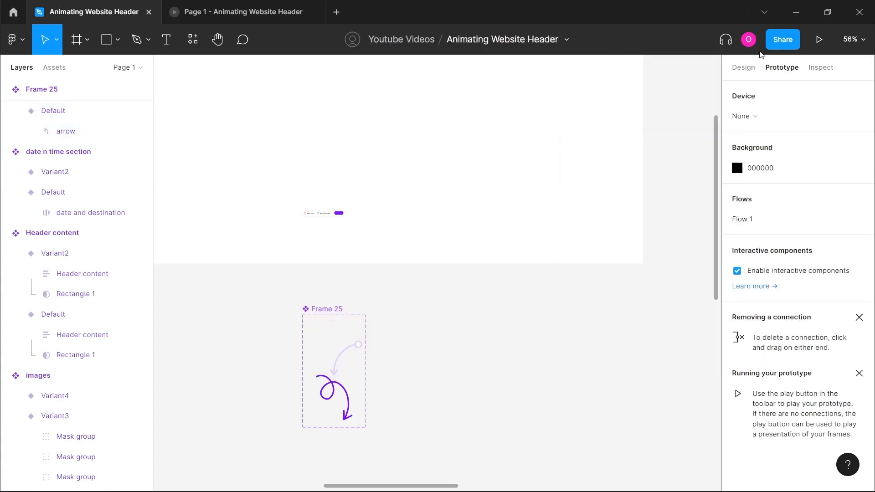
Replay the header prototype fitted to the screen to check the arrow's timing, and return to the design file
left_click(820, 39)
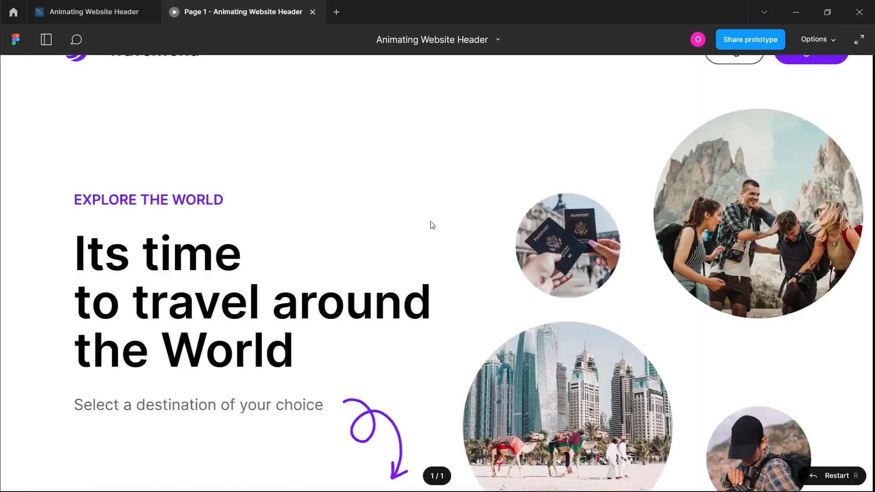
key("z")
key("r")
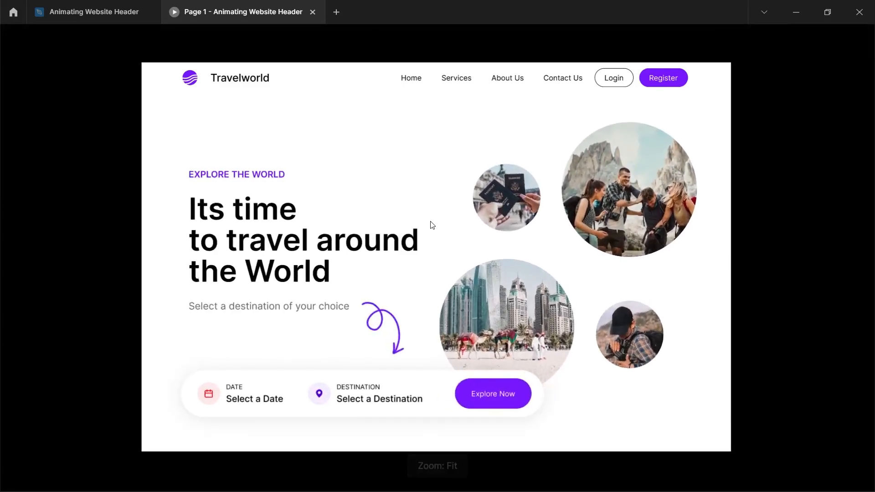
key("r")
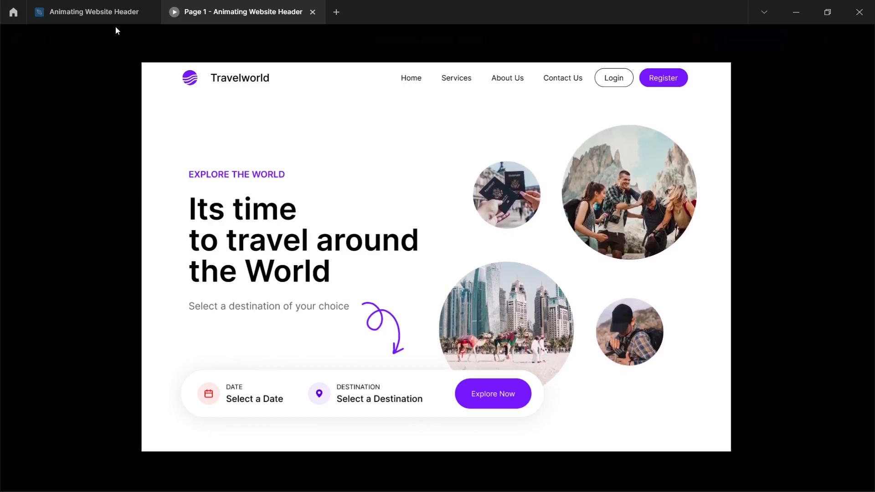
left_click(101, 13)
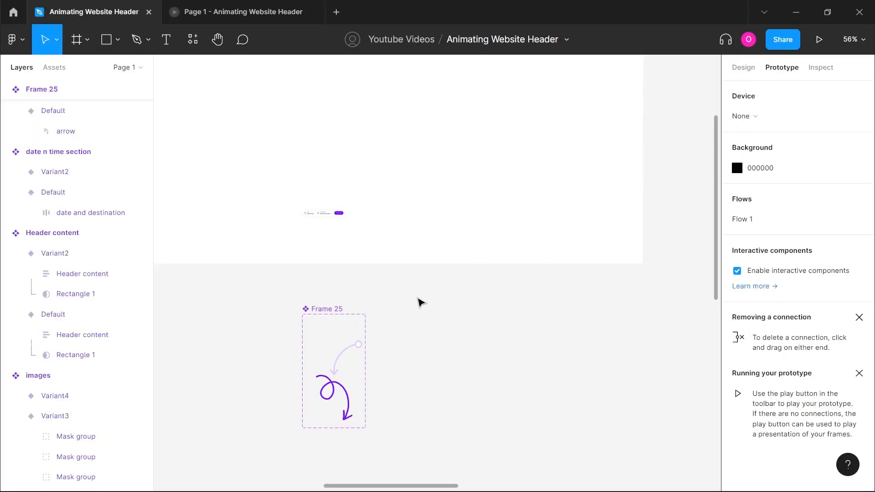
Move the arrow component set beside the other components, directly below the date n time section component
scroll(420, 302, "down", 5)
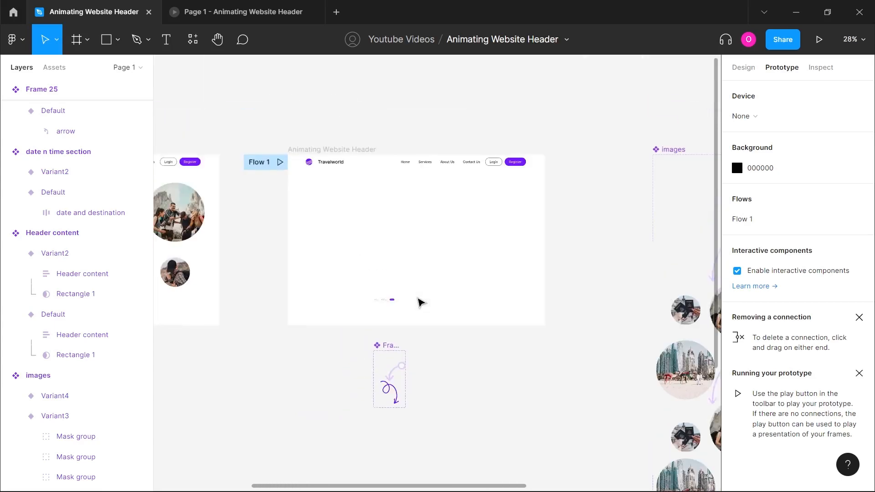
scroll(430, 383, "right", 3)
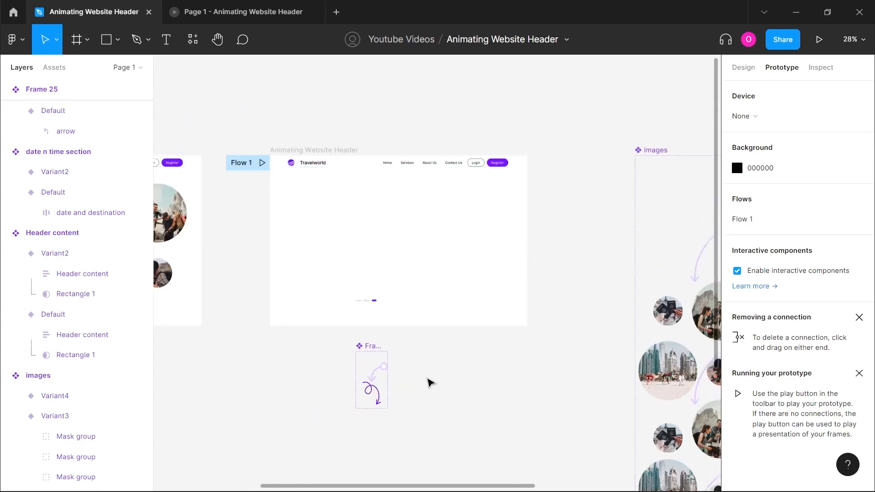
scroll(430, 383, "down", 6)
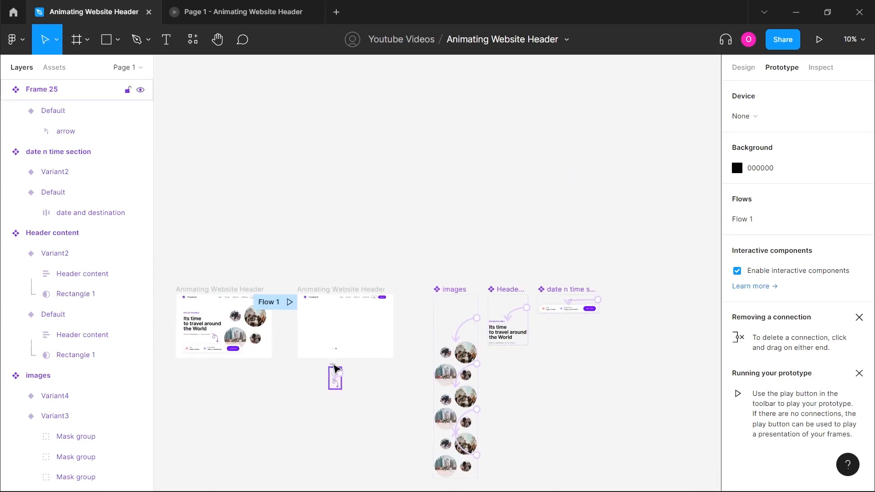
left_click_drag(335, 368, 544, 325)
scroll(545, 325, "up", 4)
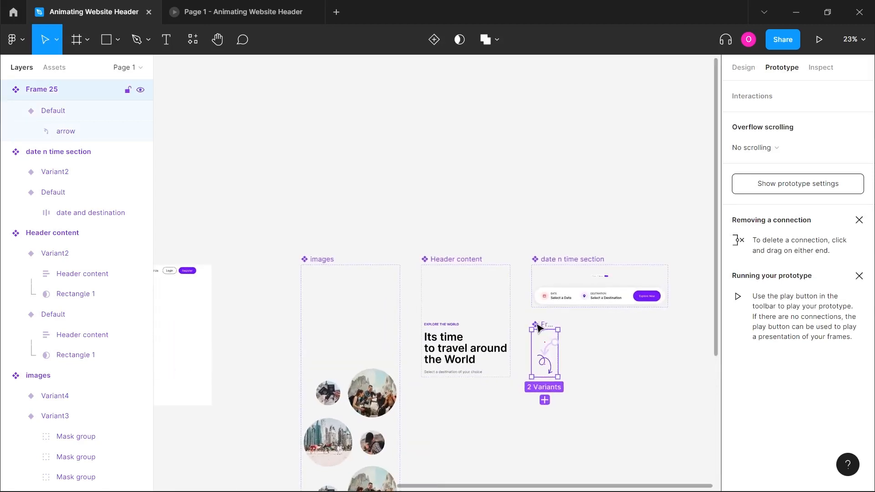
left_click(266, 309)
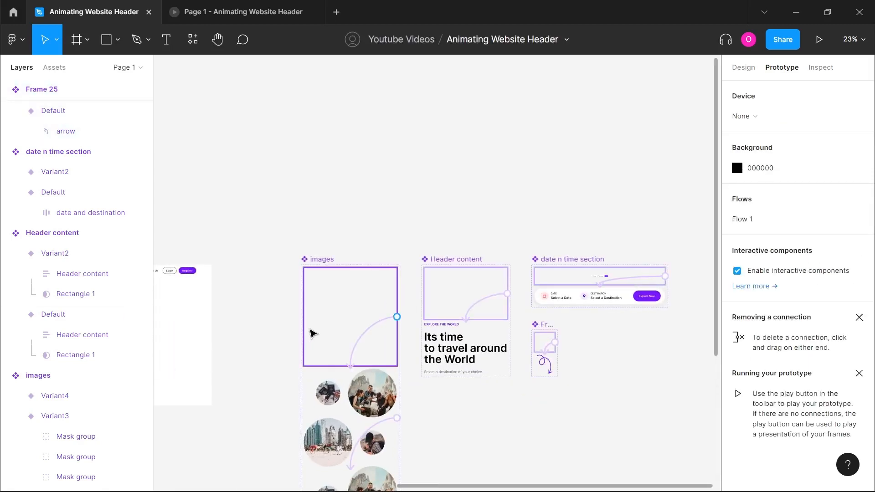
Place a copy of the navbar on the canvas just below the prototype's Animating Website Header frame
scroll(287, 316, "left", 5)
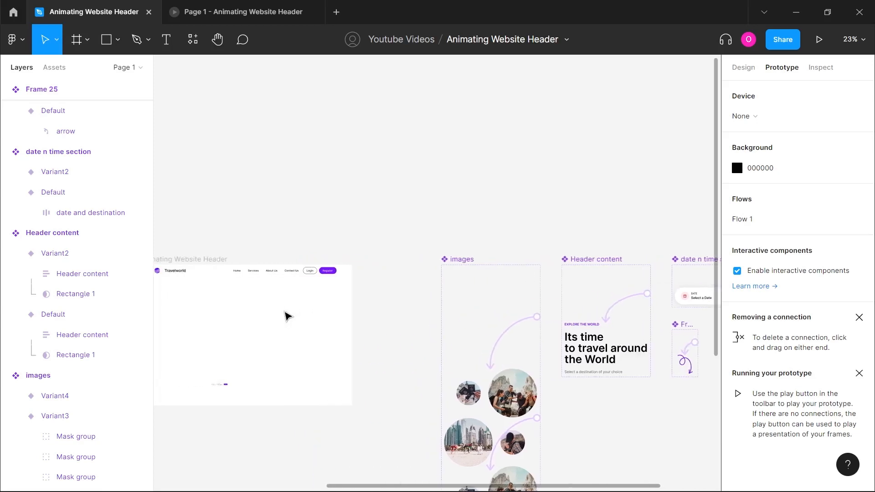
scroll(288, 316, "left", 4)
scroll(288, 316, "up", 2)
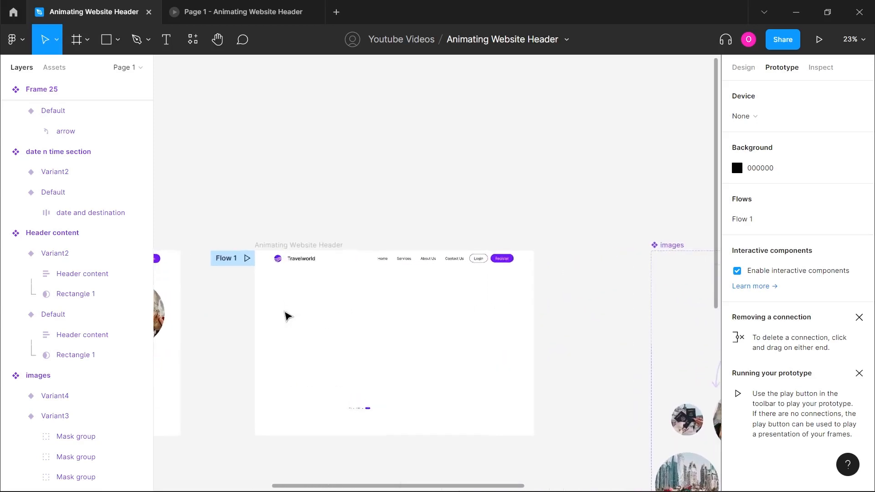
left_click(337, 264)
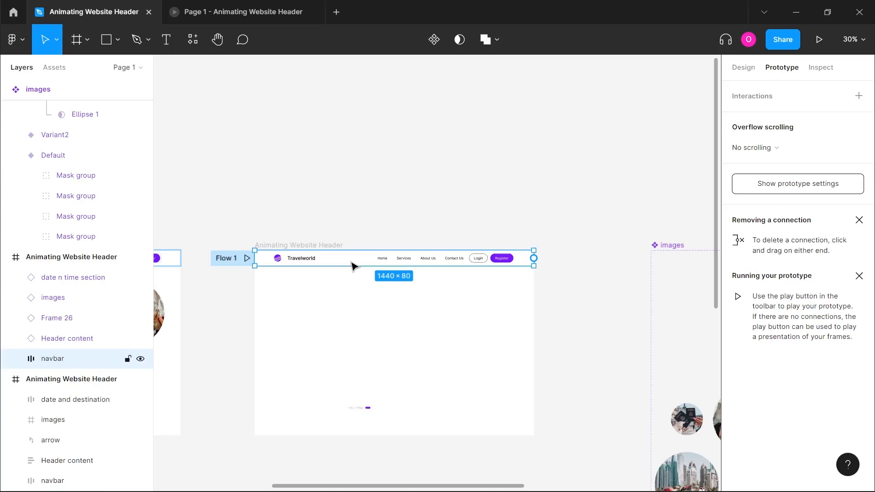
scroll(353, 266, "down", 2)
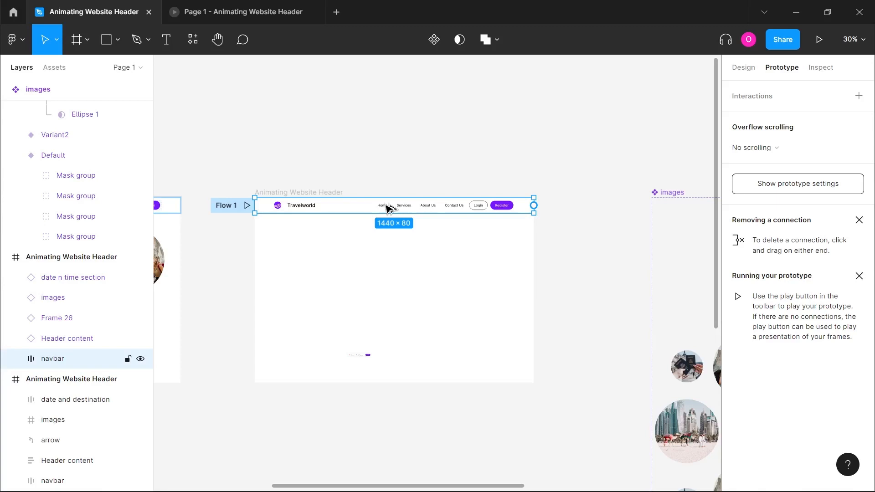
left_click_drag(389, 209, 387, 414)
scroll(387, 416, "down", 1)
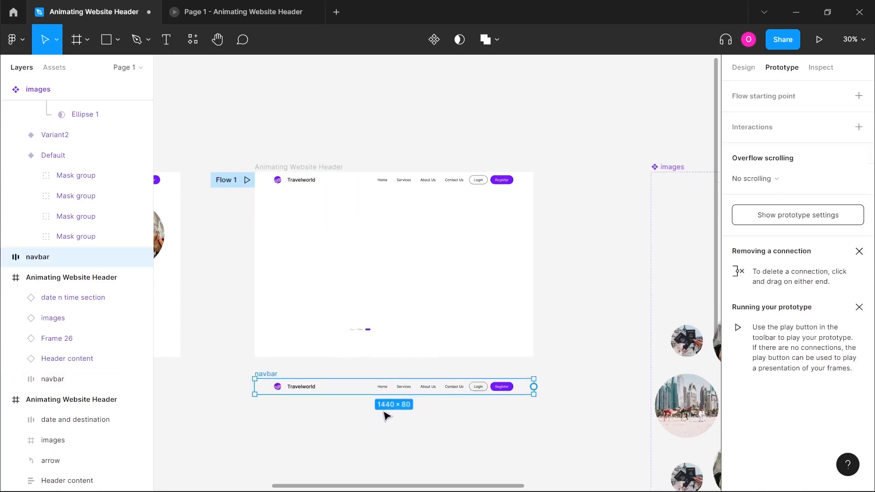
Examine the navbar copy's nested frames and its dimensions in the design properties
scroll(387, 414, "down", 1)
scroll(387, 414, "up", 3)
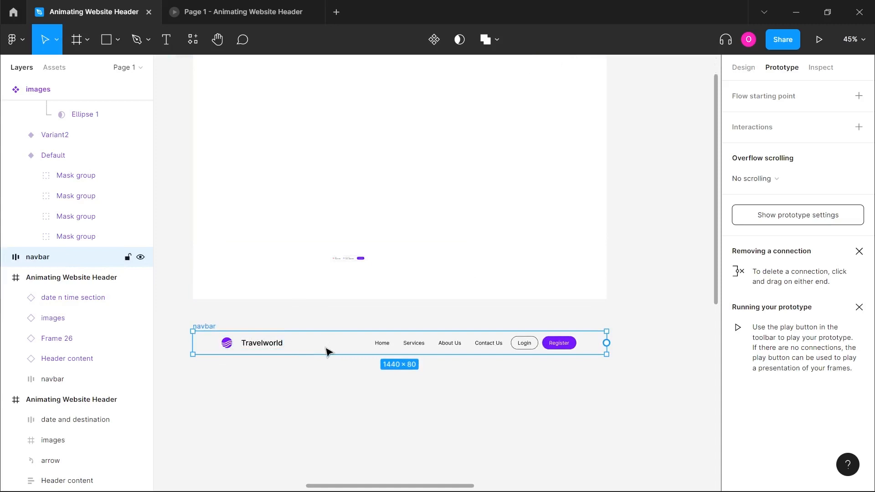
left_click(385, 348)
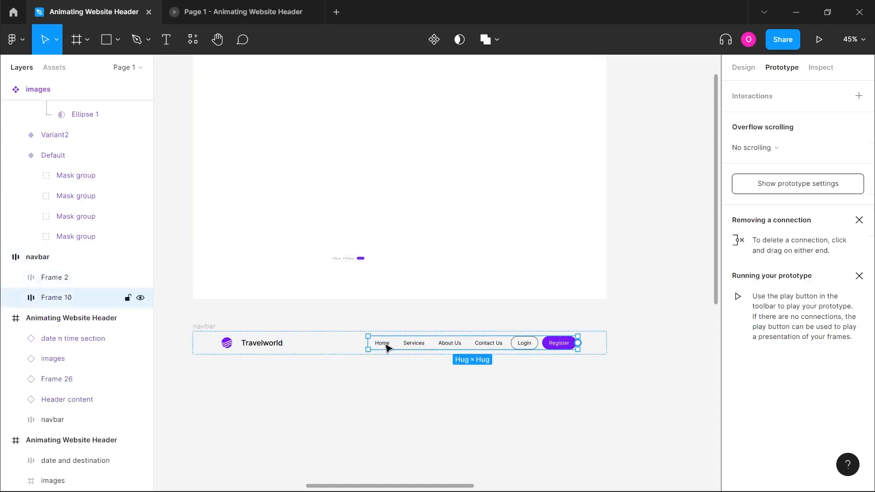
left_click(206, 328)
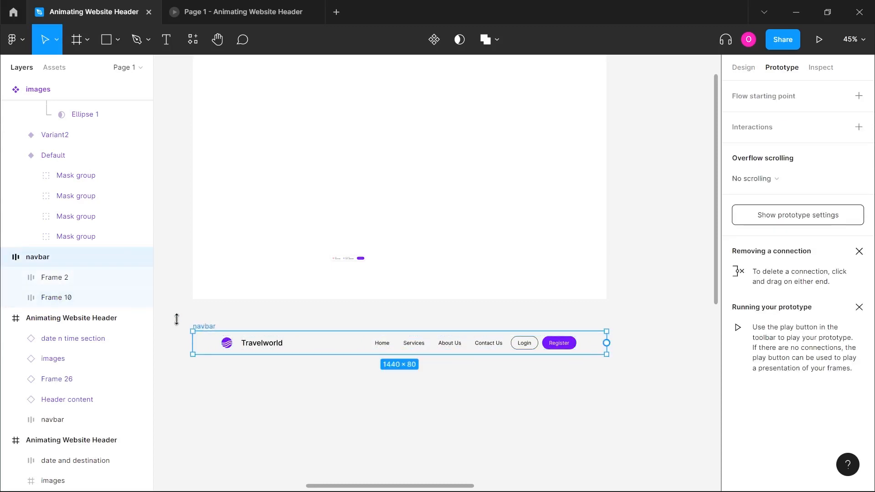
left_click(16, 278)
left_click(17, 278)
left_click(17, 299)
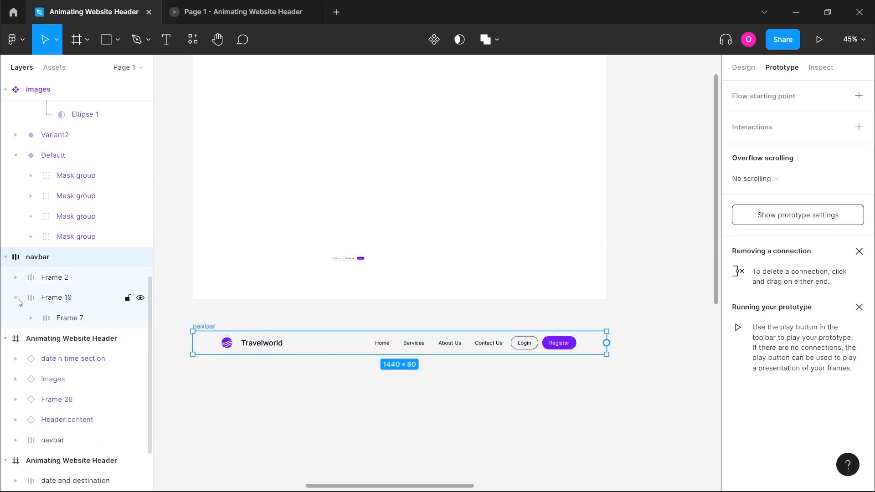
left_click(17, 299)
left_click(329, 424)
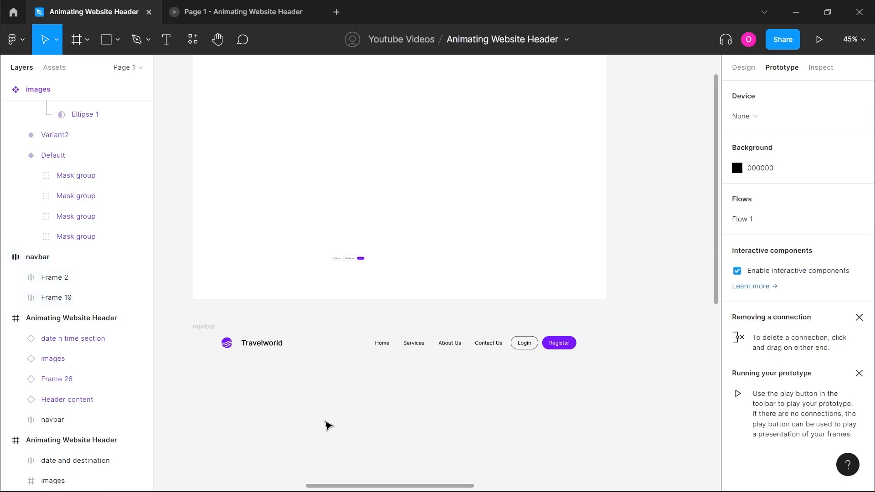
scroll(329, 424, "down", 2)
left_click(238, 333)
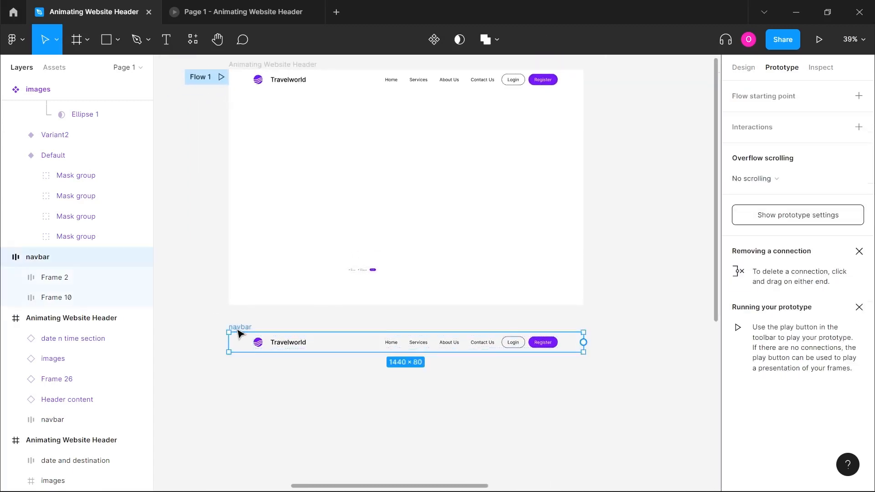
left_click(741, 73)
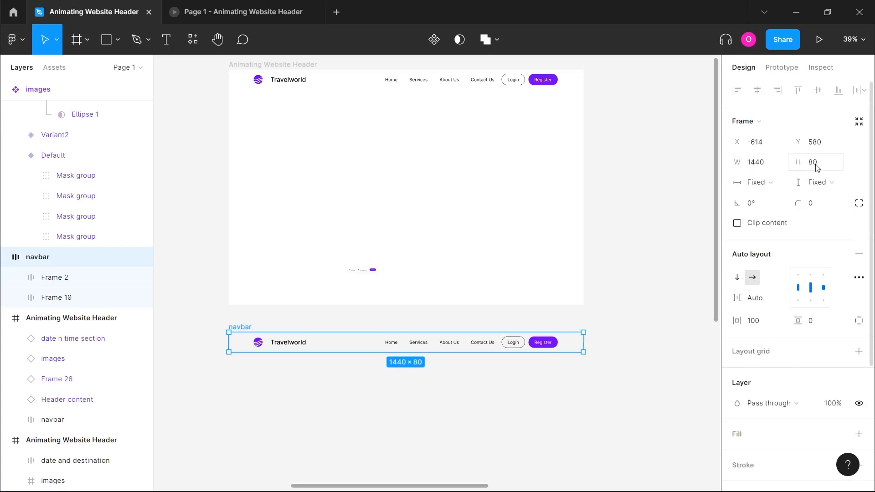
left_click(187, 143)
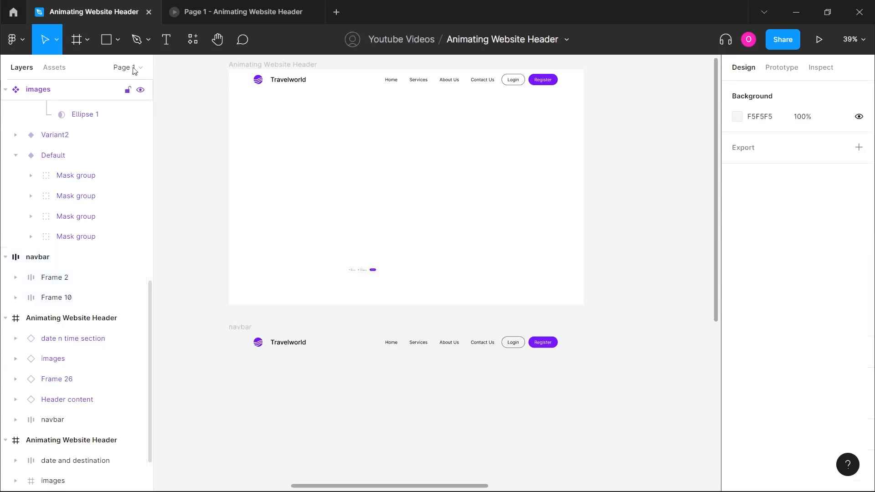
Add a rectangle just below the navbar copy and size it to 1440 wide by 80 high
left_click(108, 43)
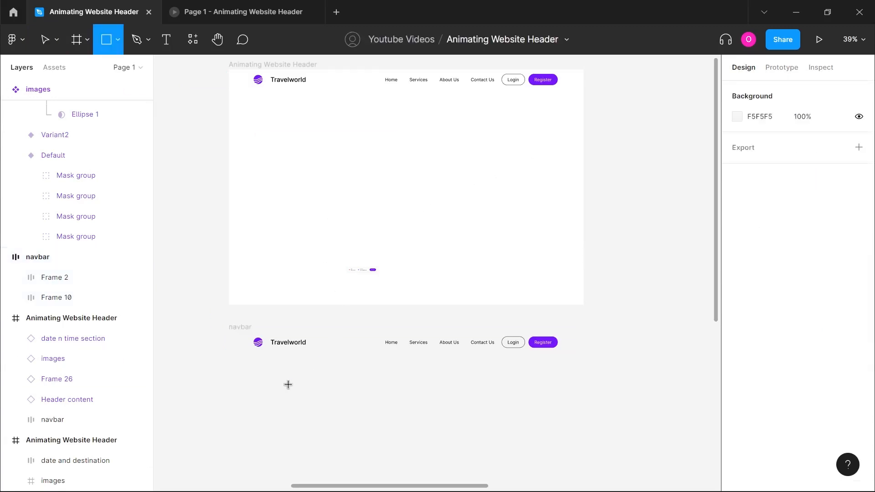
left_click(259, 389)
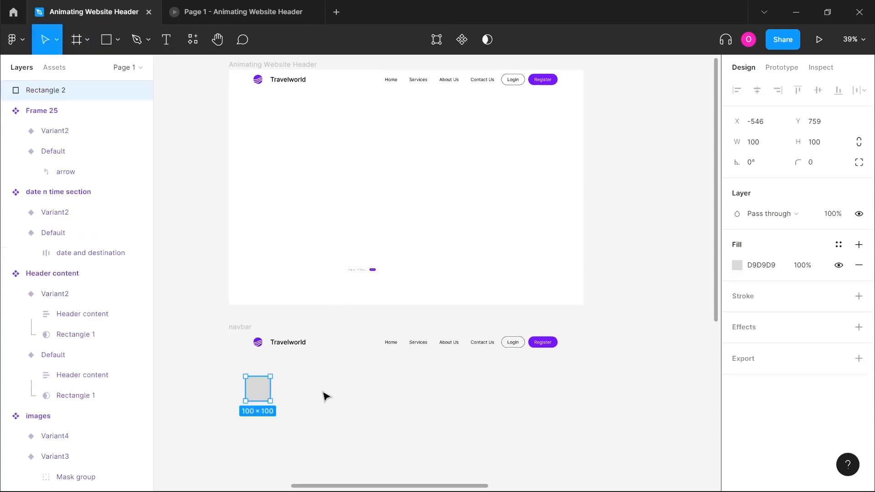
left_click(762, 150)
left_click(828, 149)
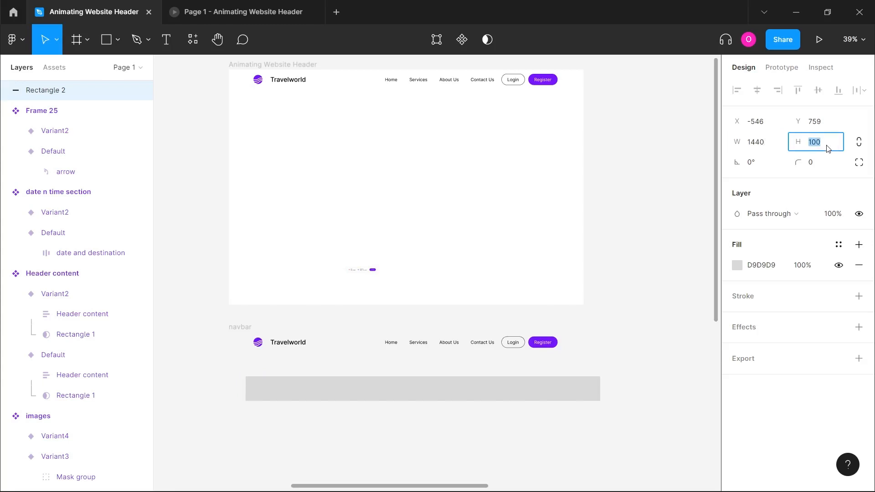
key("Return")
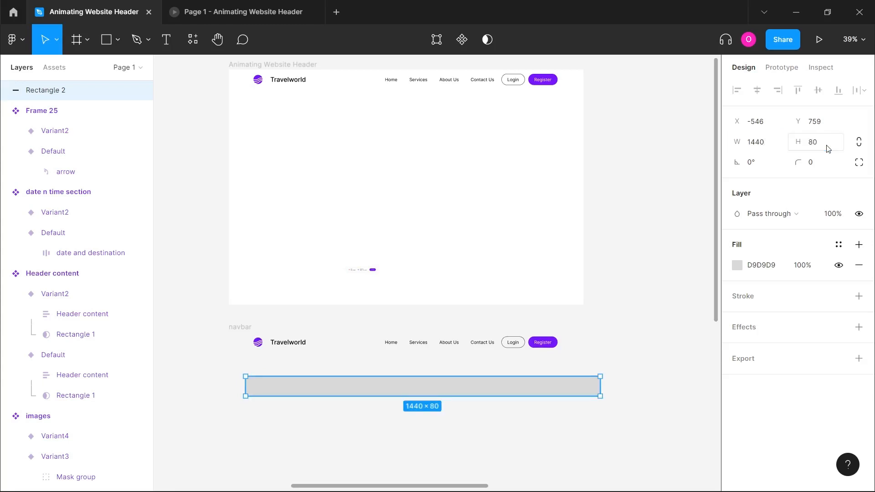
Cut the navbar copy and paste it back so that it is layered above the new rectangle
left_click(245, 327)
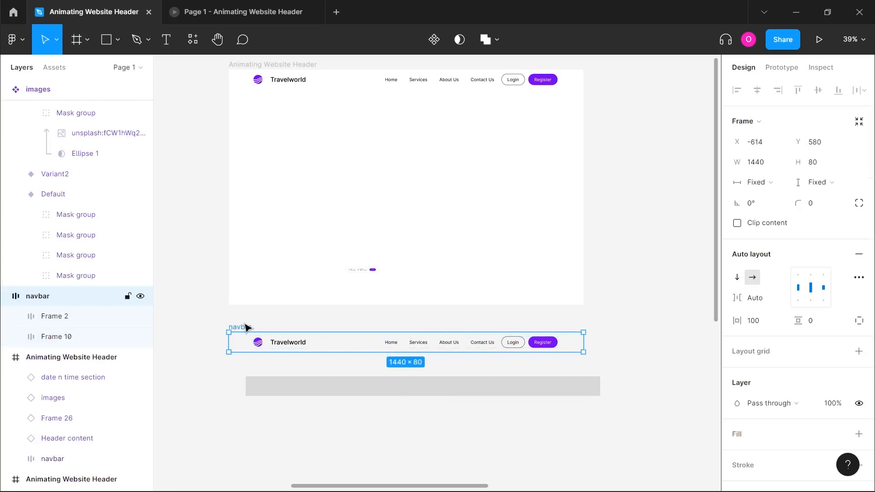
left_click_drag(625, 419, 217, 325)
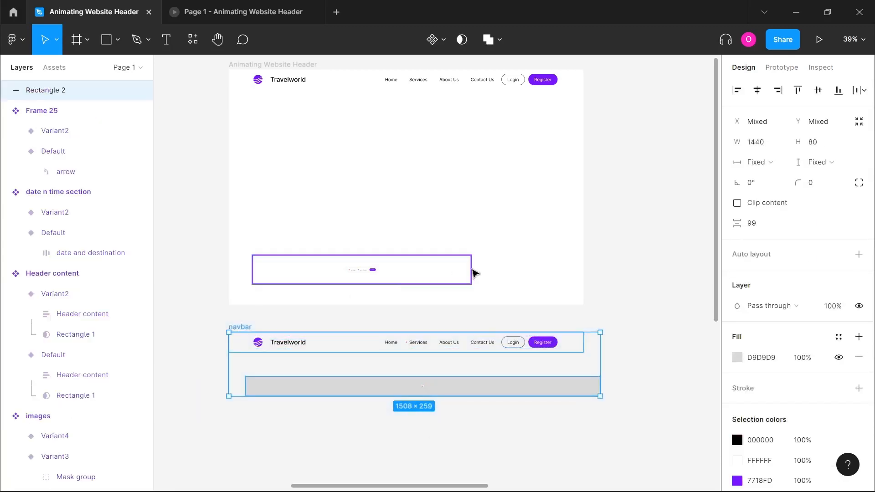
left_click(290, 368)
left_click(243, 326)
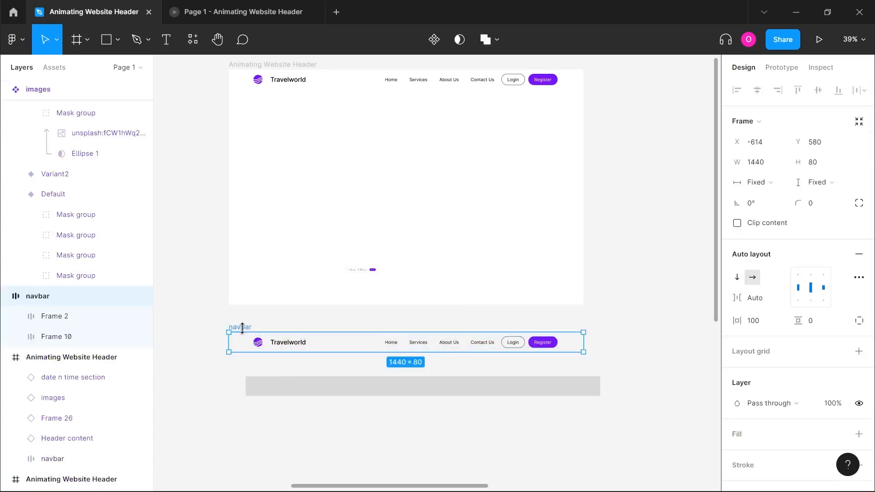
key("Delete")
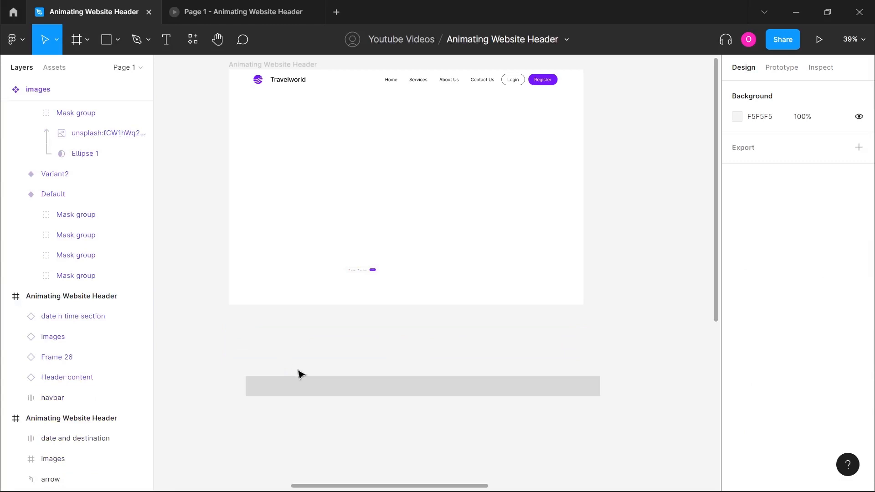
left_click(321, 394)
key("ctrl+v")
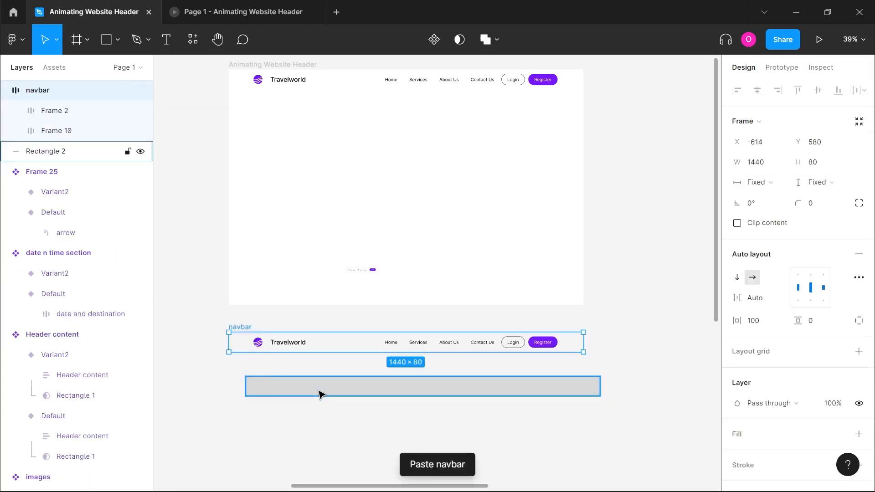
left_click(5, 90)
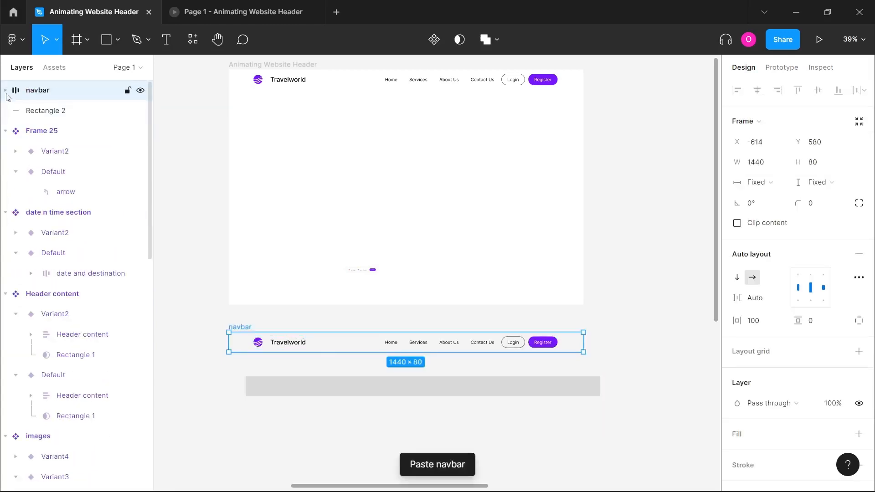
Align the navbar copy and the rectangle on their vertical and horizontal centers so they overlap exactly
left_click(206, 319)
left_click_drag(581, 335, 658, 433)
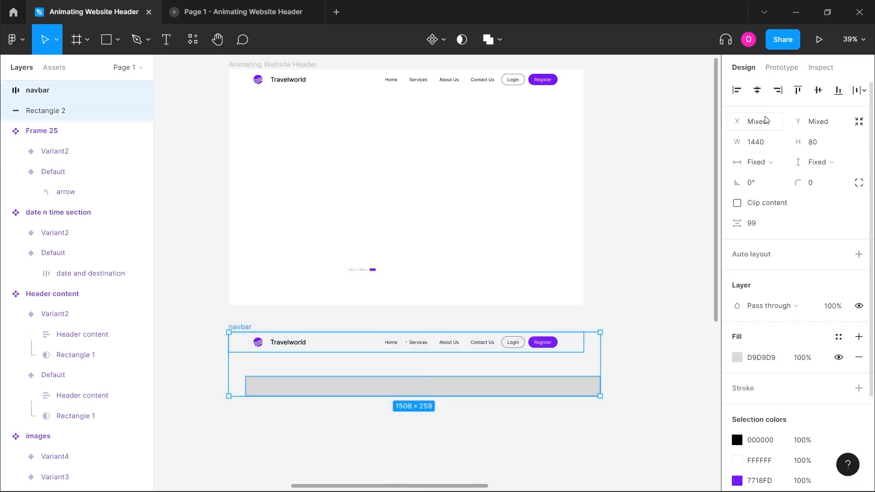
left_click(819, 93)
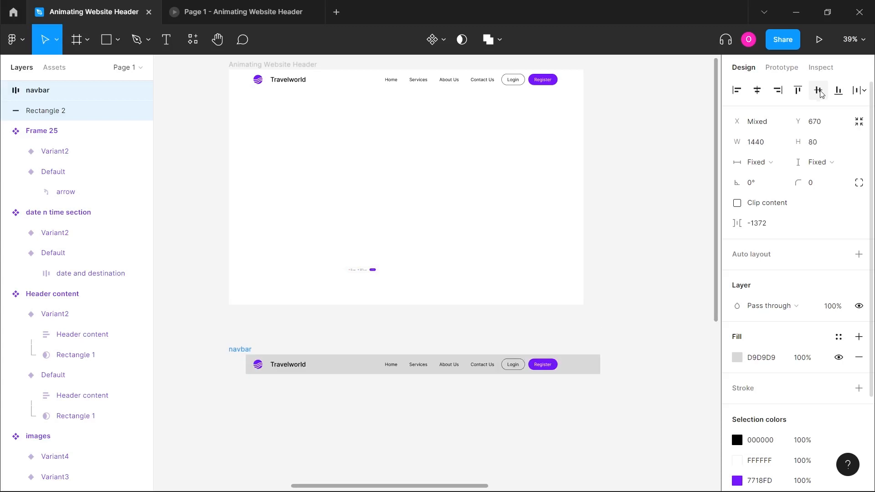
left_click(759, 91)
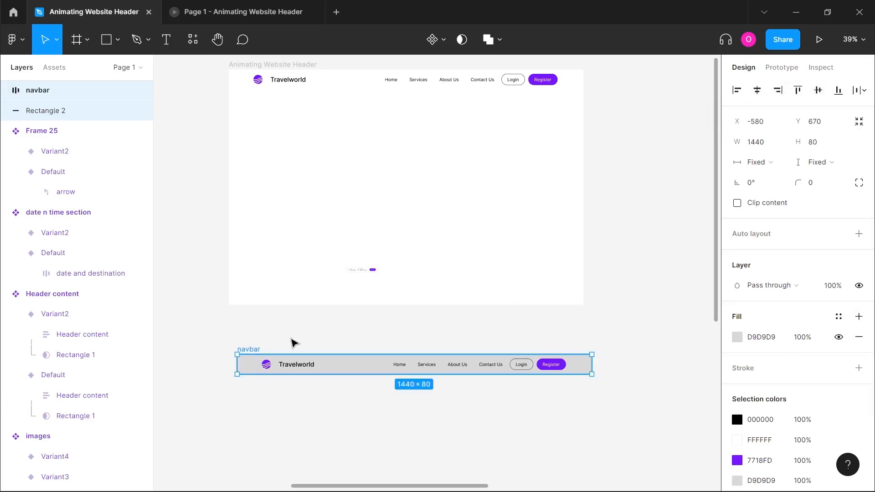
Use the rectangle as a mask for the navbar copy and check the navbar layer inside the mask group
right_click(361, 368)
left_click(400, 322)
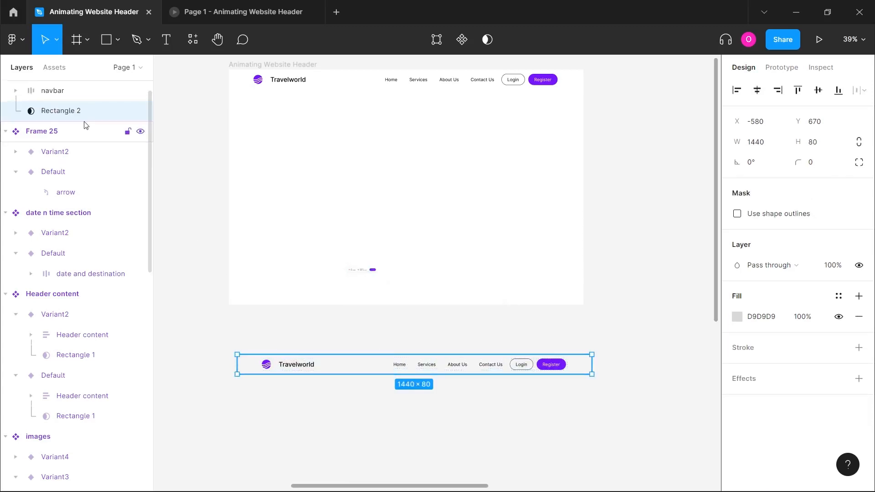
scroll(86, 121, "up", 1)
left_click(51, 114)
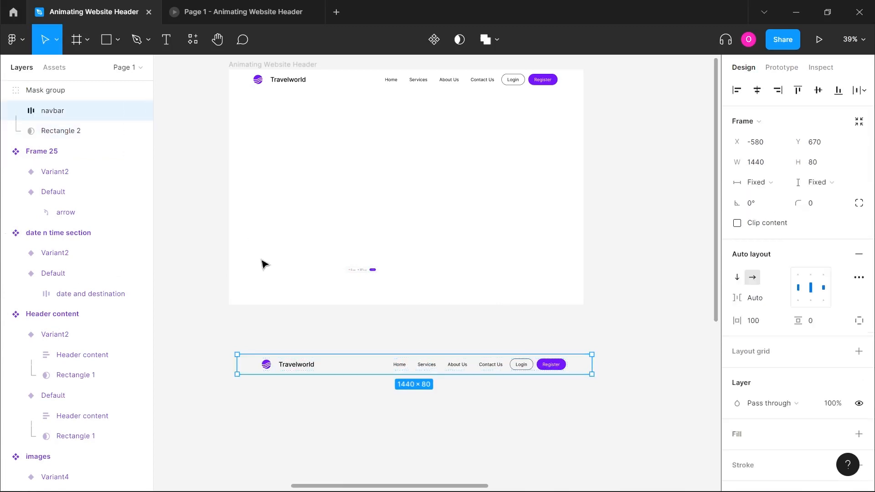
Rename the new mask group as navbar mask
left_click(58, 95)
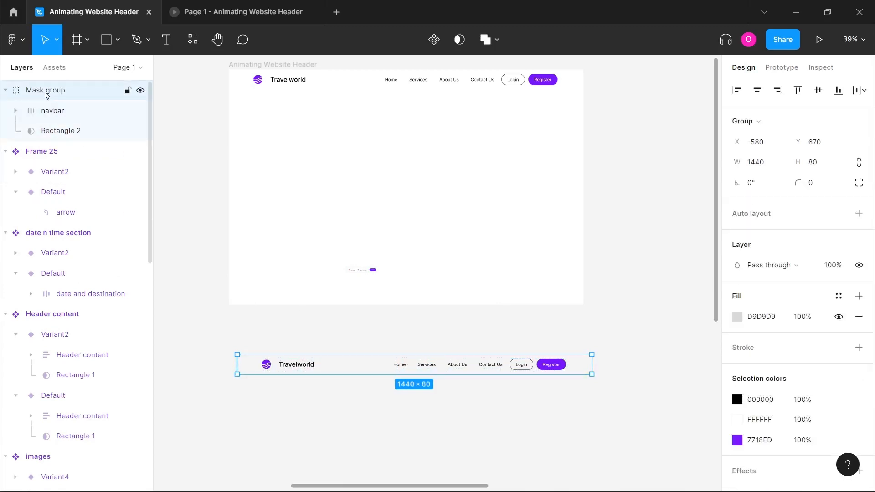
right_click(45, 95)
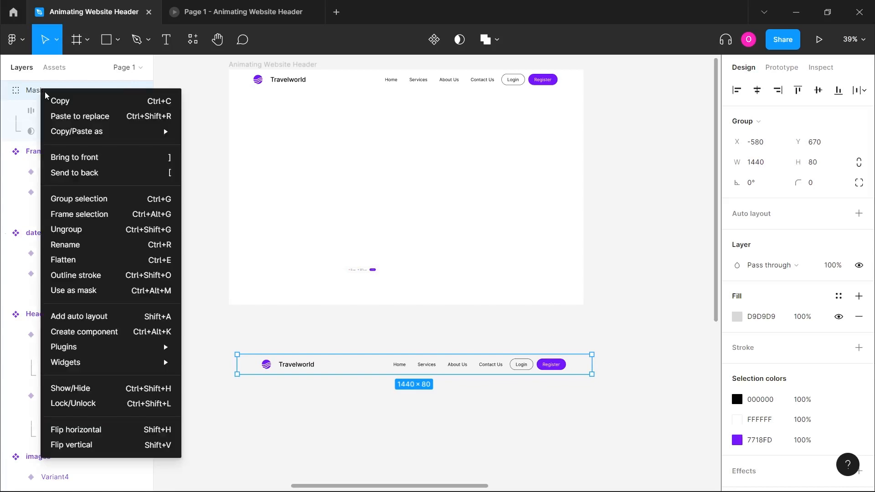
left_click(76, 250)
type("navbar mas")
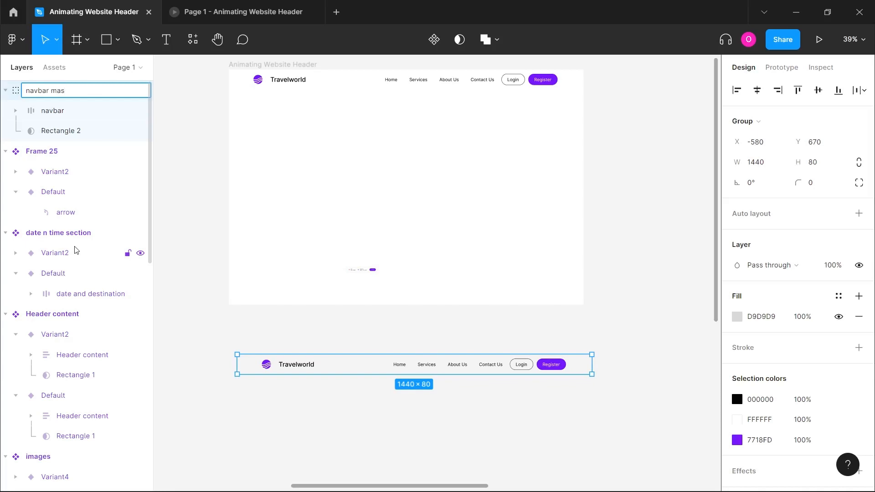
type("k")
key("Return")
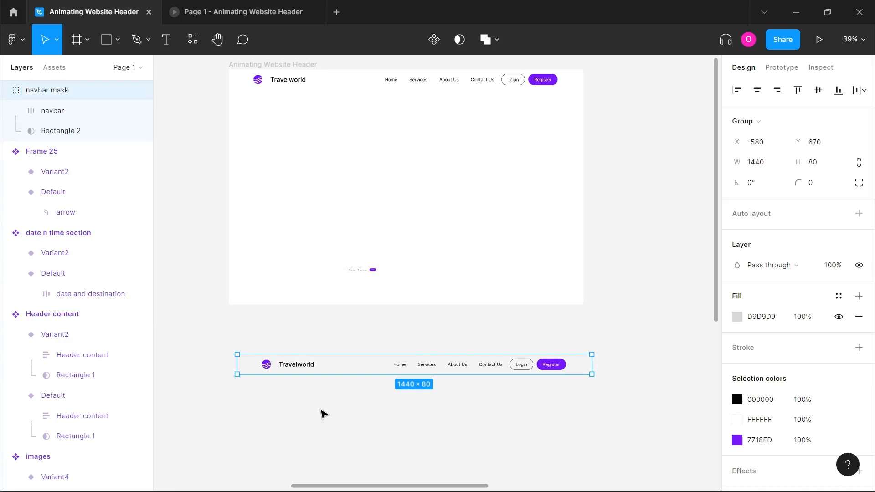
Turn the navbar mask group into a component and add a second variant to it
left_click(330, 419)
left_click(282, 363)
left_click(435, 40)
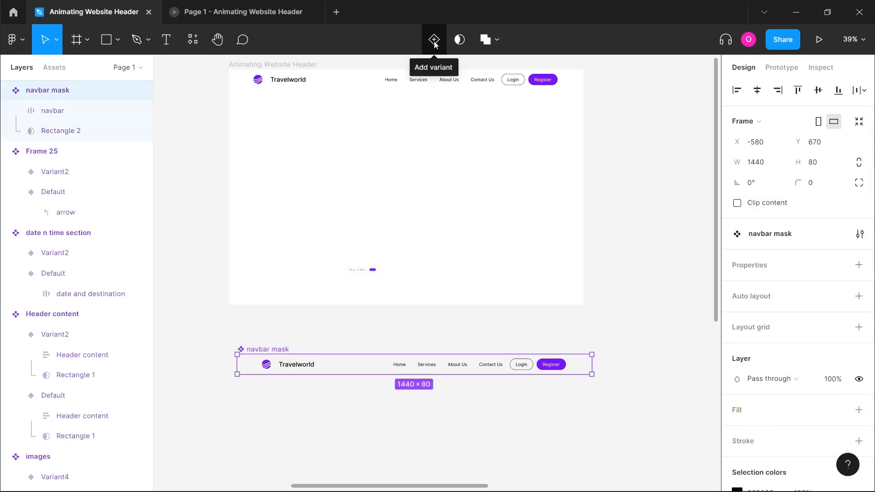
left_click(434, 40)
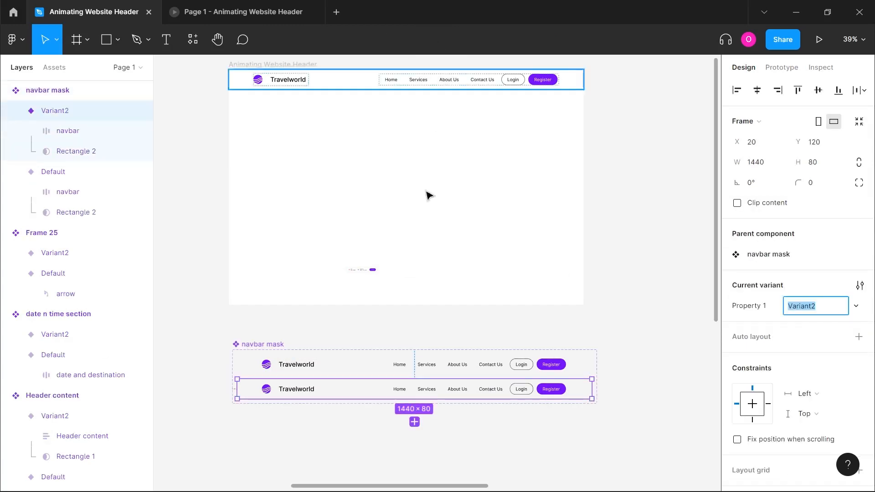
Move the navbar inside the Default variant of navbar mask straight up to Y -80, fully out of the mask
left_click(423, 372)
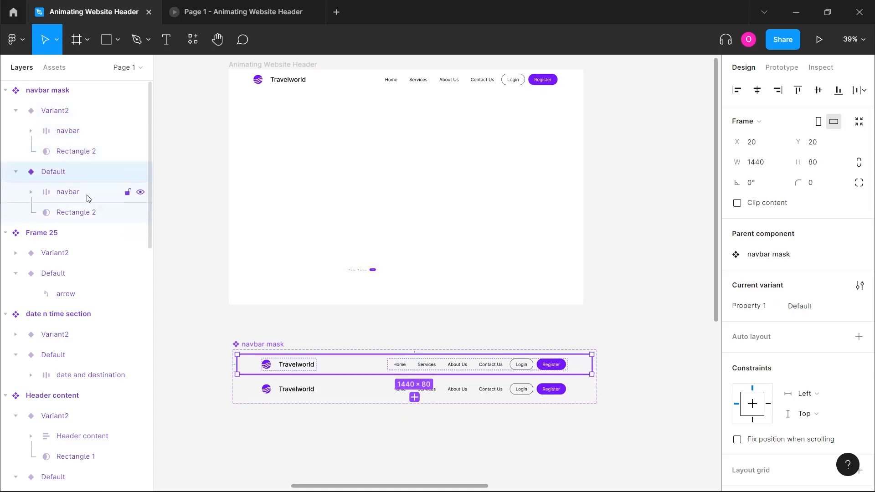
left_click(66, 201)
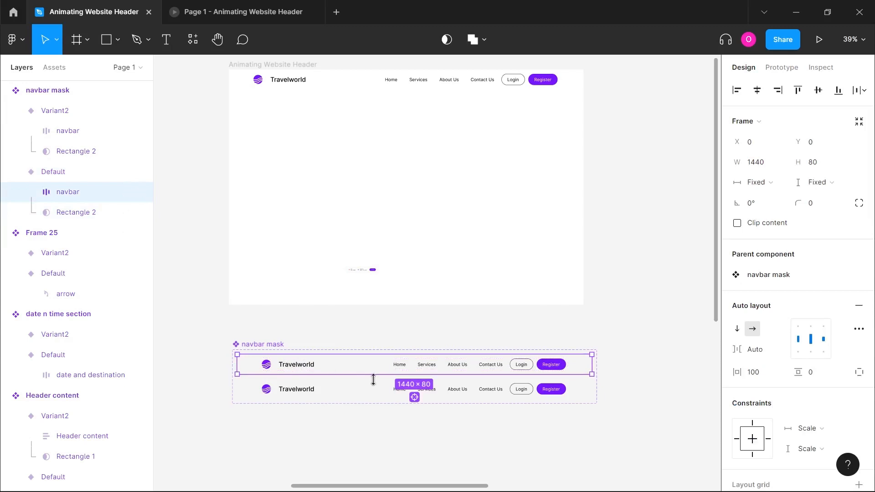
key("Up")
key("Up")
key("Up")
key("Up")
key("Up")
key("Up")
key("Up")
key("Up")
key("Up")
key("Up")
key("Up")
key("Up")
key("Up")
key("Up")
key("Up")
key("Up")
key("Up")
key("Up")
key("Up")
key("Up")
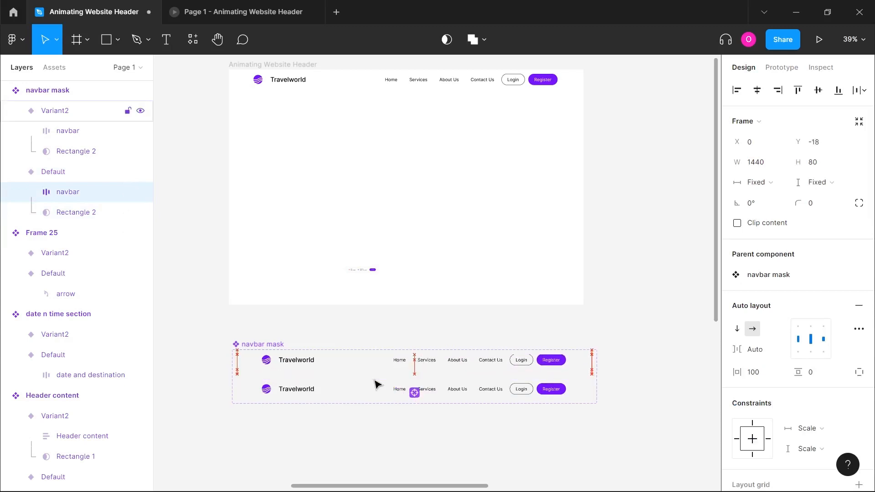
key("Up")
key("Up")
key("Up")
key("Up")
key("Up")
key("Up")
key("Up")
key("Up")
key("Up")
key("Up")
key("Up")
key("Up")
key("Up")
key("Up")
key("Up")
key("Up")
key("Up")
key("Up")
key("Up")
key("Up")
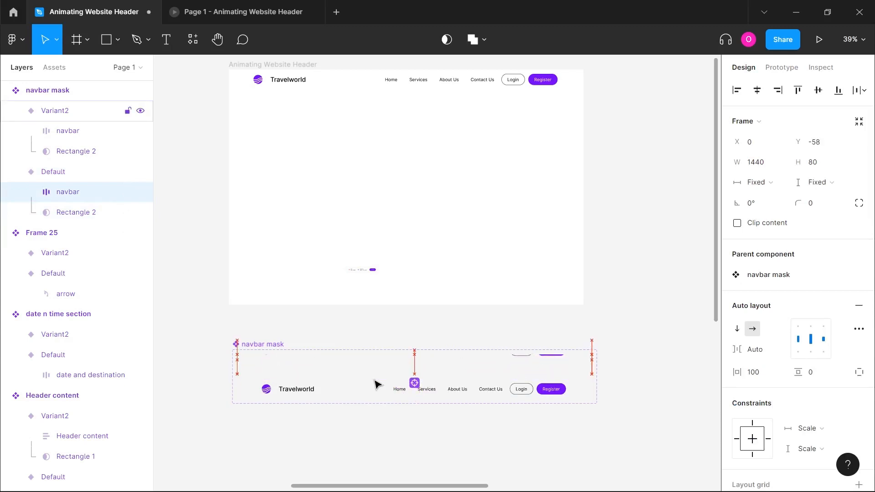
key("Up")
key("Up")
key("Up")
key("Up")
key("Up")
key("Up")
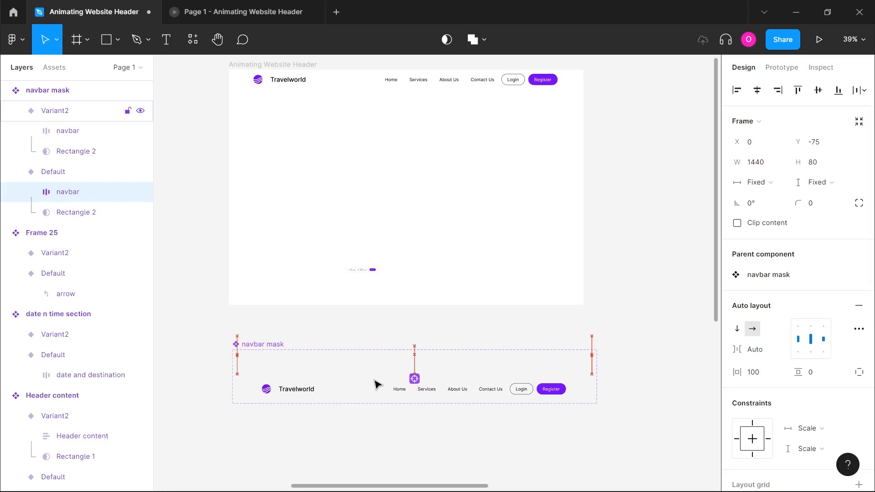
key("Up")
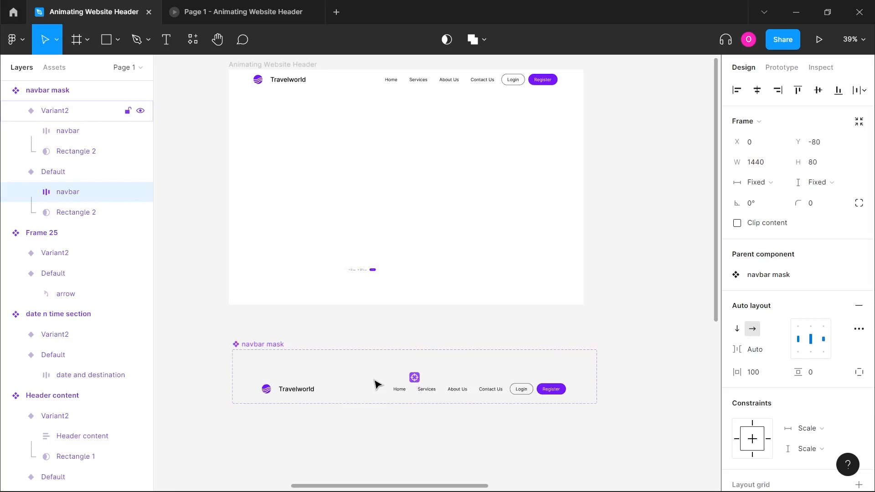
left_click(397, 432)
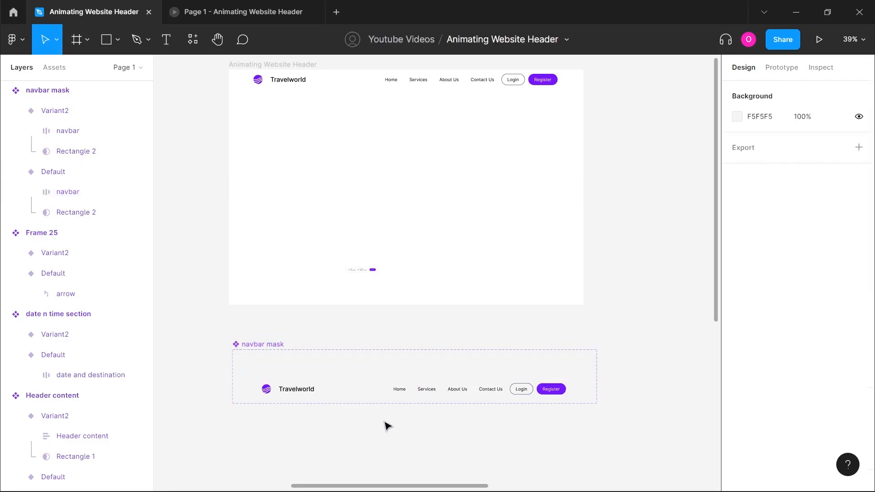
Connect navbar mask's Default variant to Variant2 with an after-delay trigger of 1 ms and a 2000 ms animation duration
left_click(305, 367)
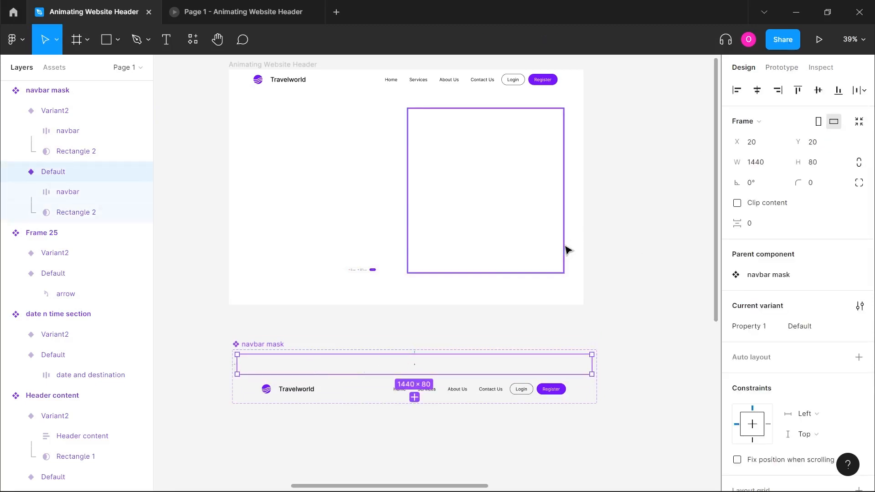
scroll(502, 345, "up", 1)
scroll(502, 342, "up", 3)
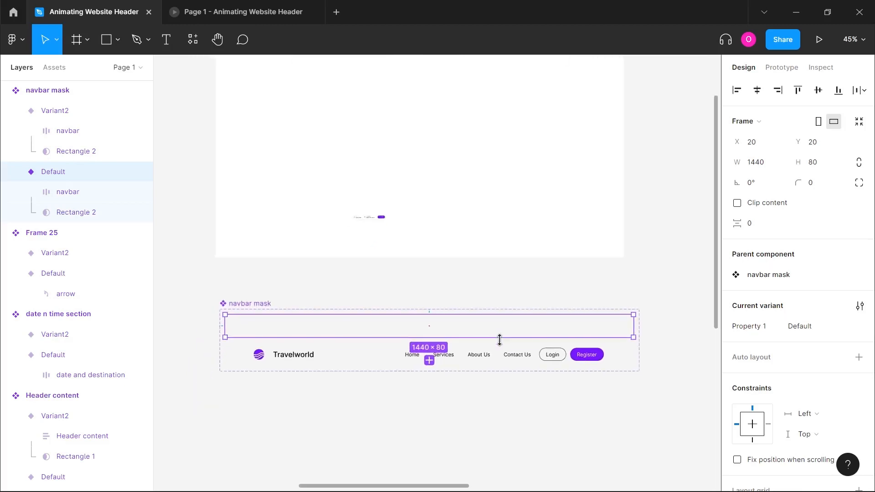
left_click(782, 68)
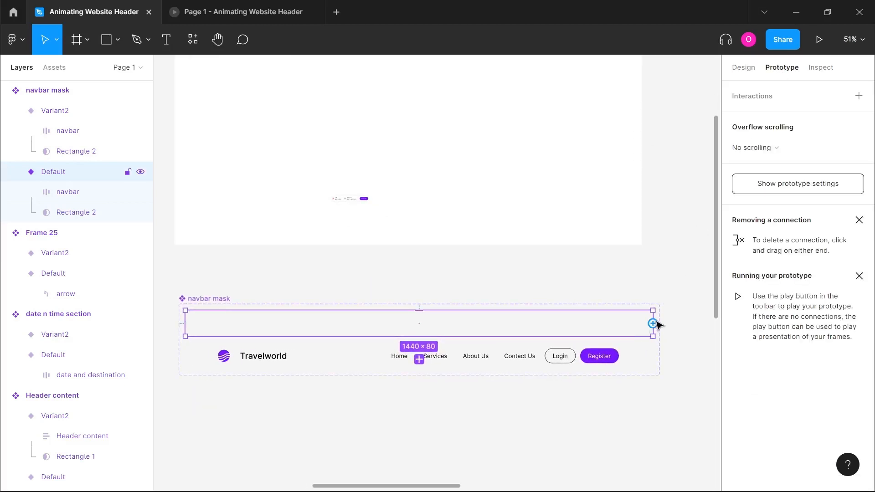
left_click_drag(653, 324, 511, 351)
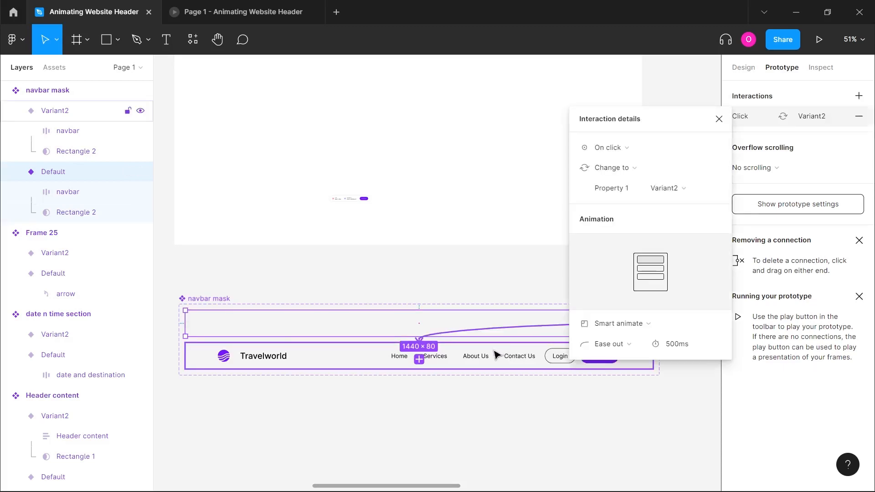
left_click(626, 154)
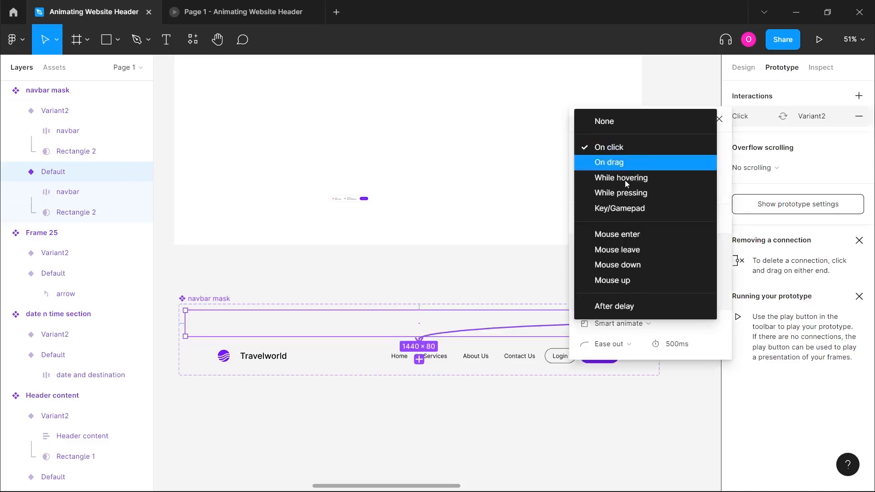
left_click(624, 305)
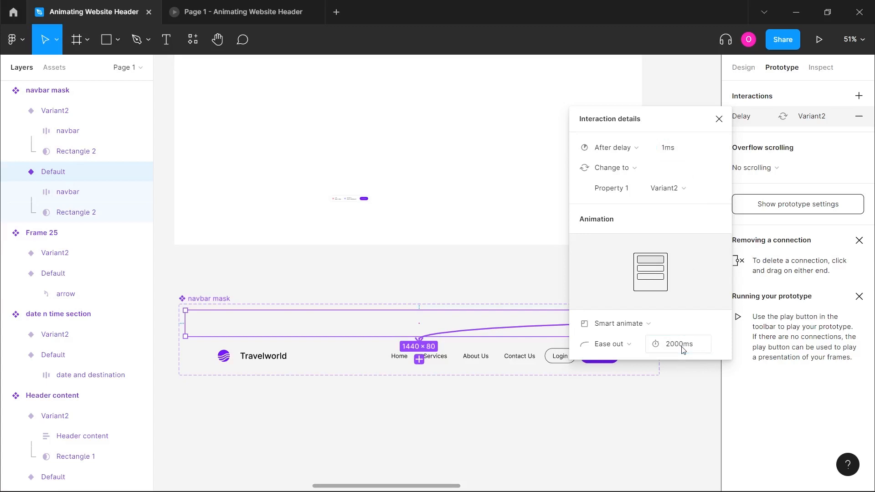
left_click(672, 408)
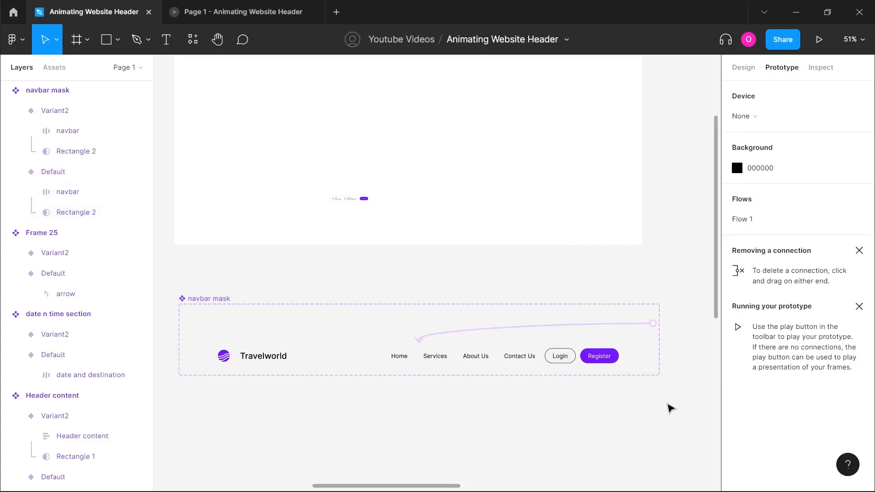
Replace the plain navbar in the Flow 1 Animating Website Header frame with an instance of navbar mask's Default variant
scroll(669, 409, "down", 5)
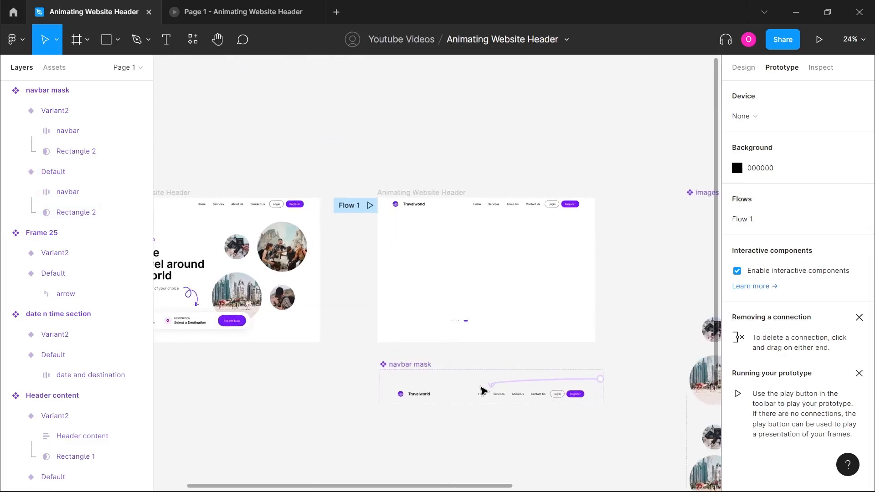
left_click(422, 382)
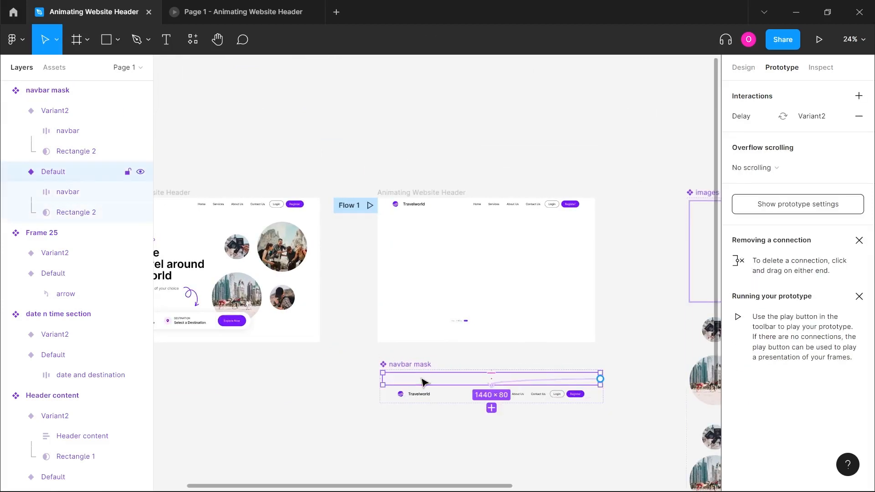
left_click(743, 68)
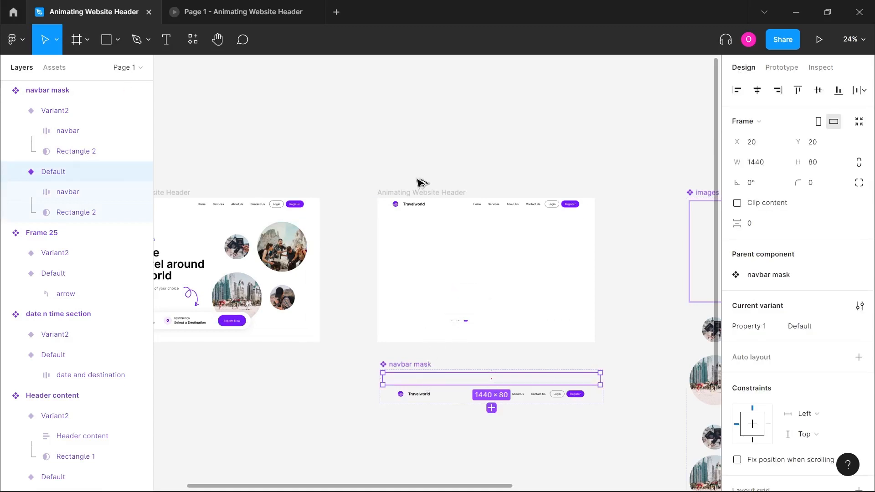
left_click_drag(431, 383, 425, 149)
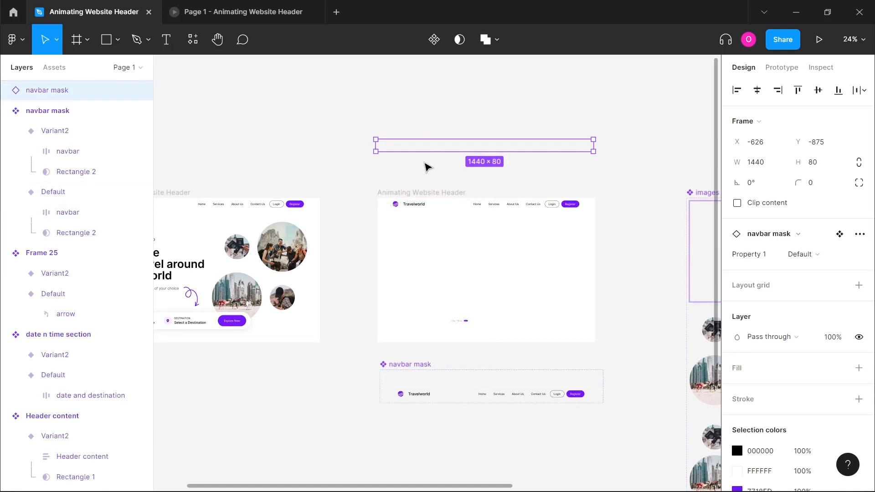
key("Delete")
left_click(458, 208)
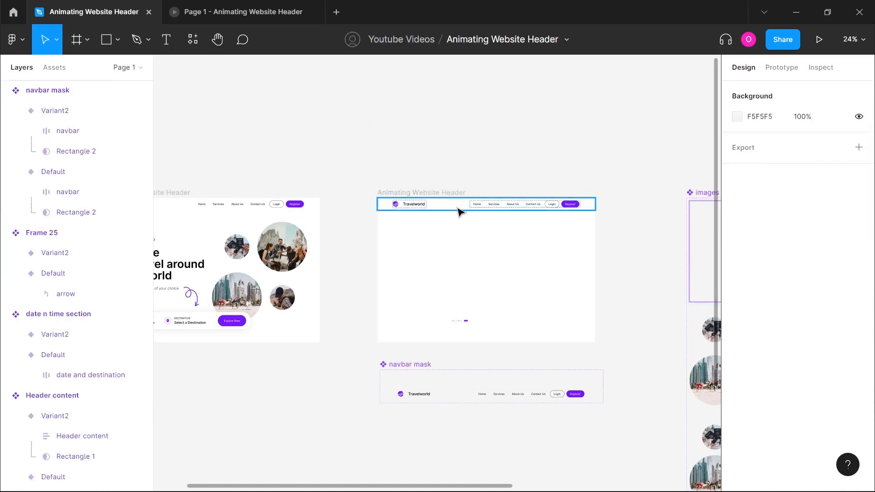
right_click(448, 209)
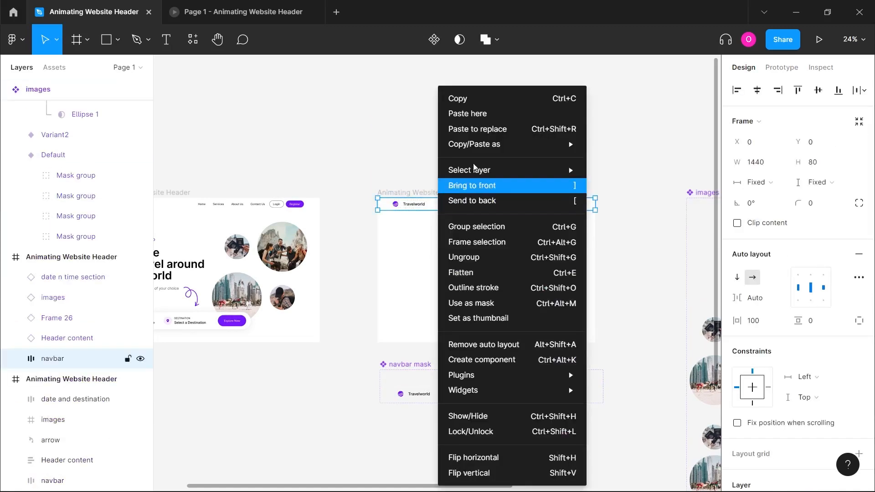
left_click(479, 130)
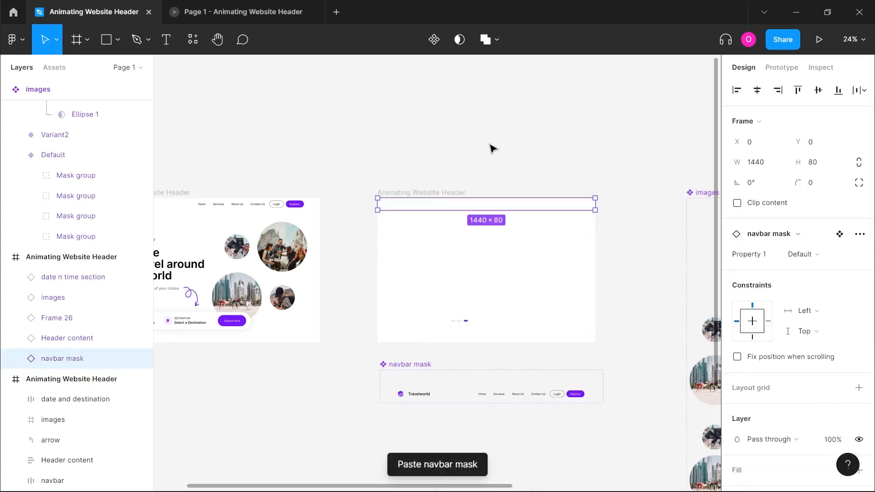
left_click(493, 148)
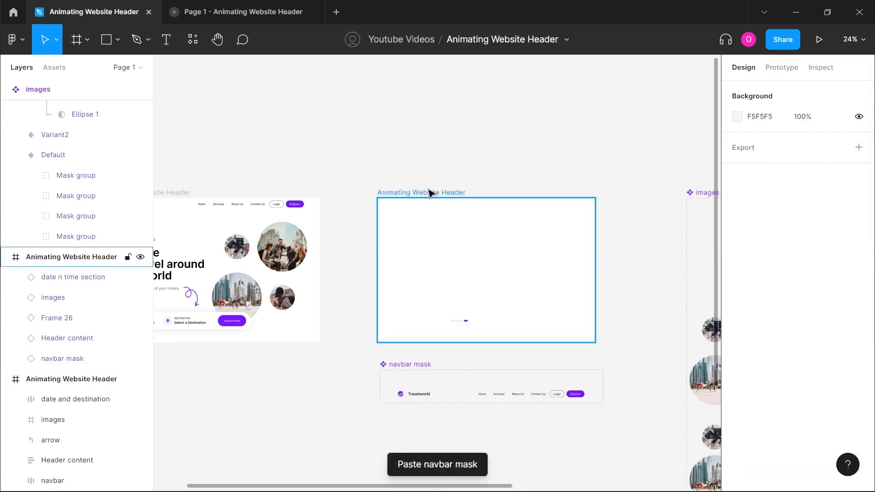
Preview the Flow 1 header frame as a prototype to check the navbar animation, and return to the design file
scroll(432, 192, "down", 3)
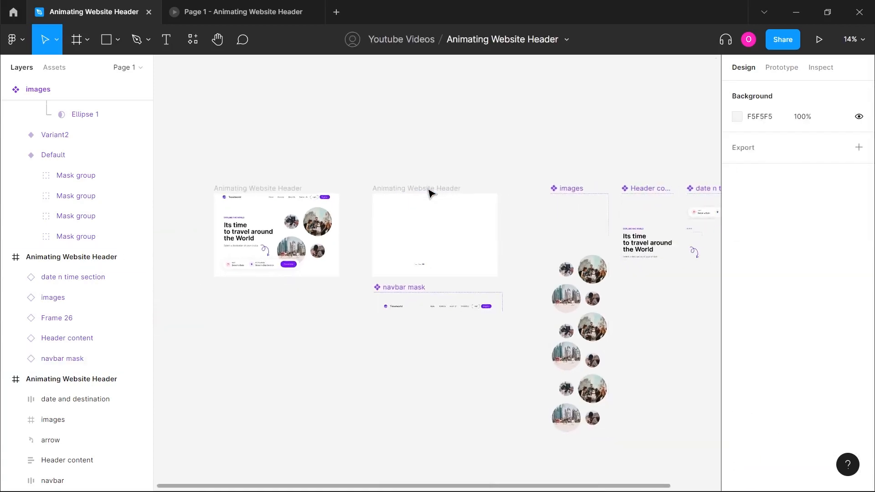
scroll(431, 192, "down", 3)
scroll(344, 243, "right", 3)
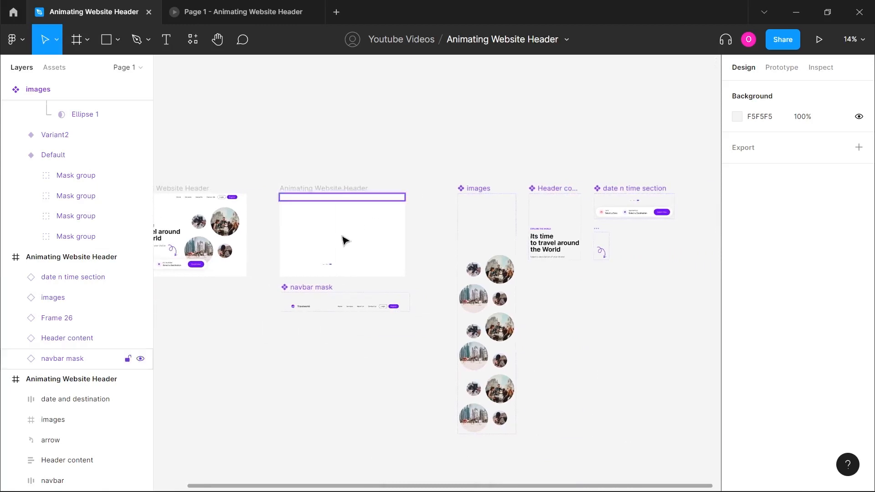
left_click(286, 288)
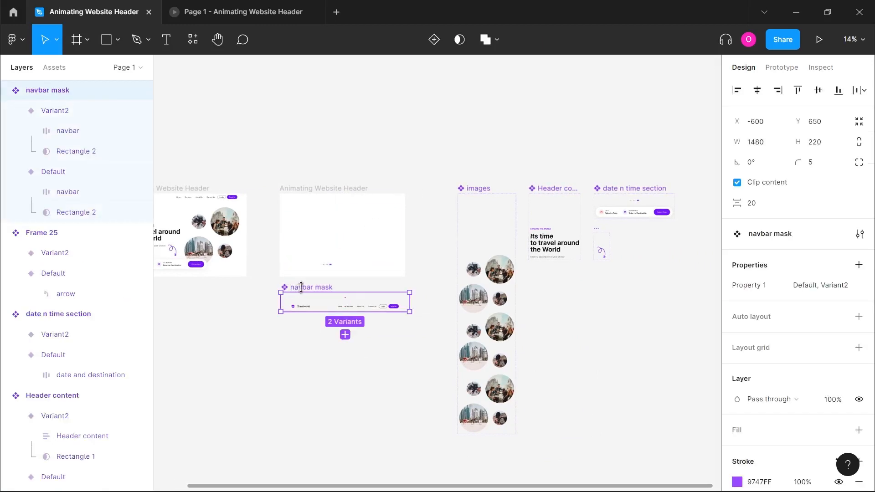
left_click(338, 191)
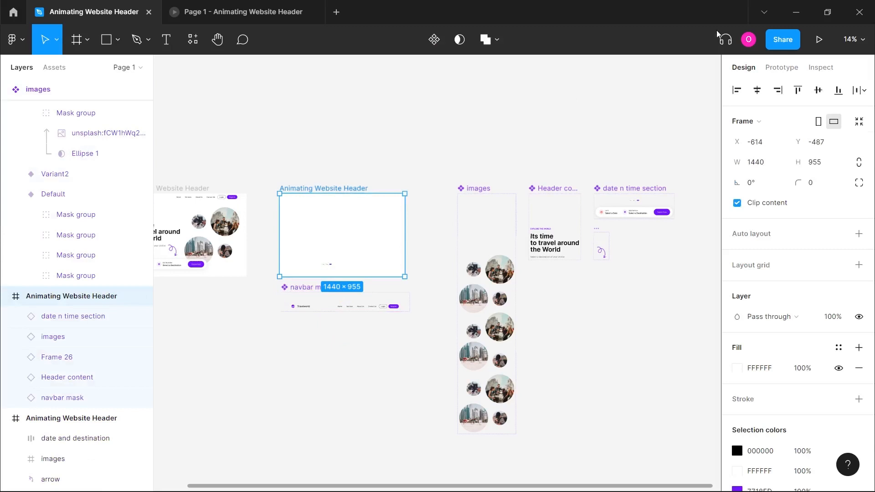
left_click(819, 40)
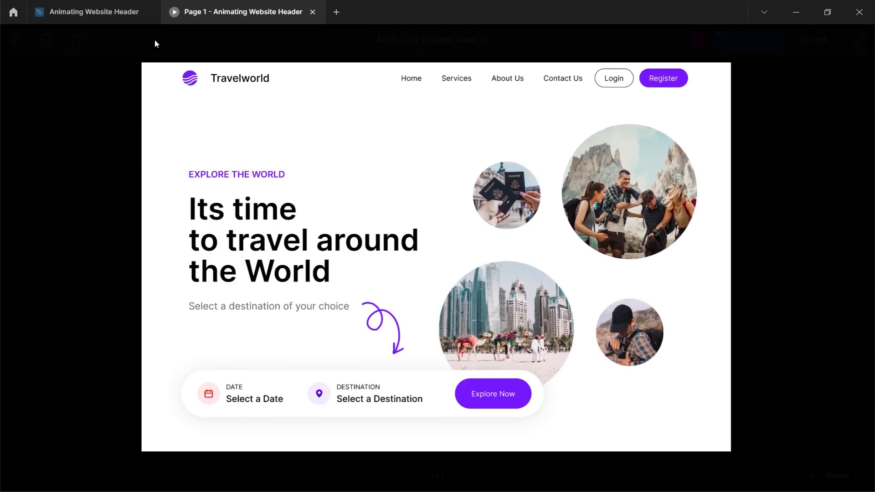
left_click(97, 12)
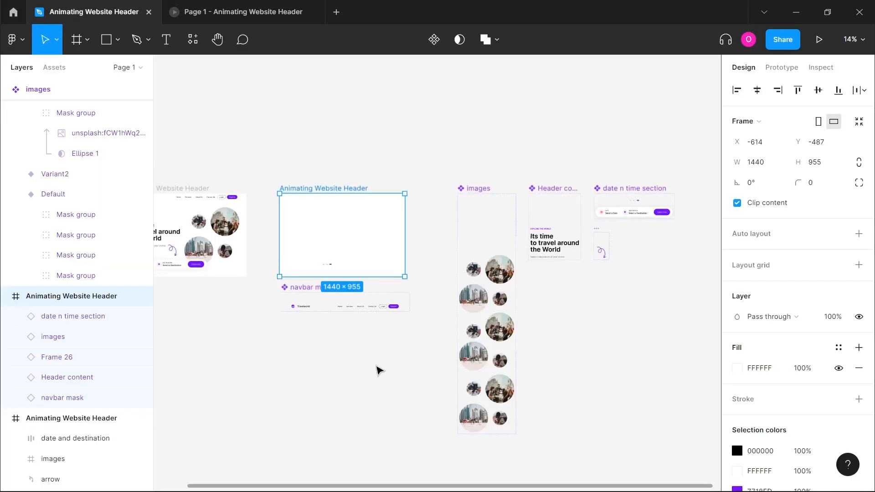
Set the animation duration of navbar mask's Default to Variant2 interaction to 1000 ms
left_click(320, 304)
left_click(331, 294)
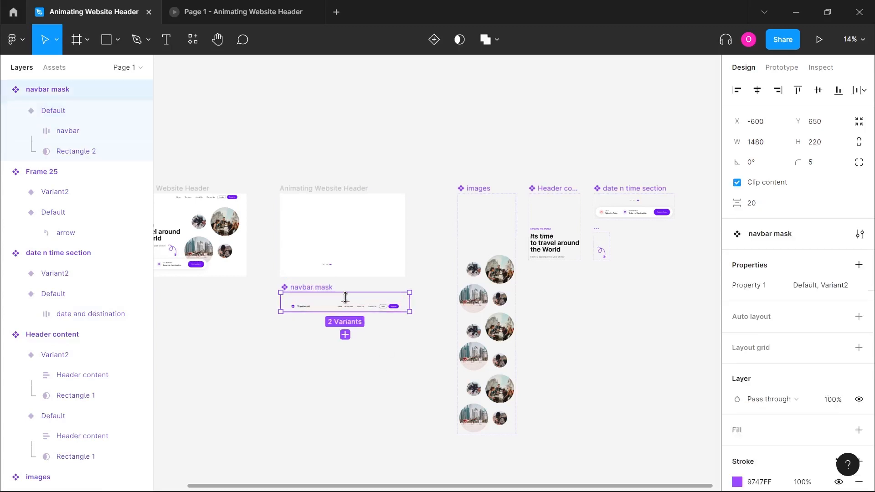
scroll(345, 301, "up", 5)
double_click(374, 304)
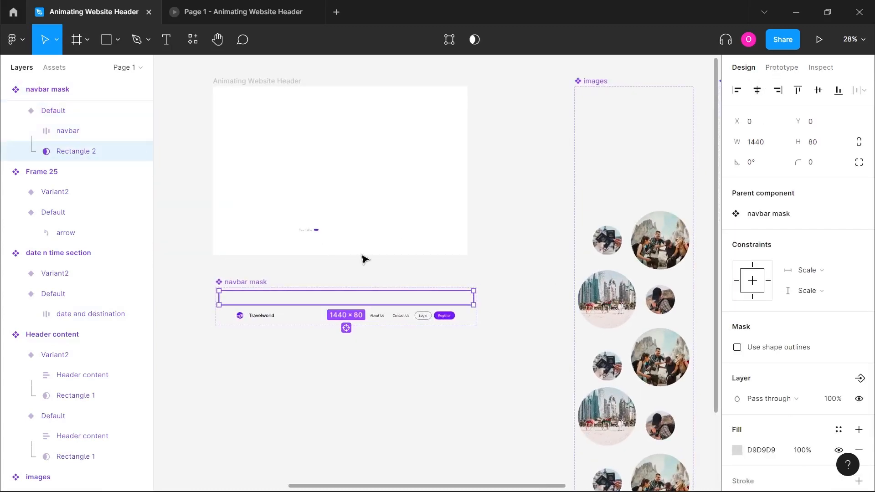
left_click(341, 279)
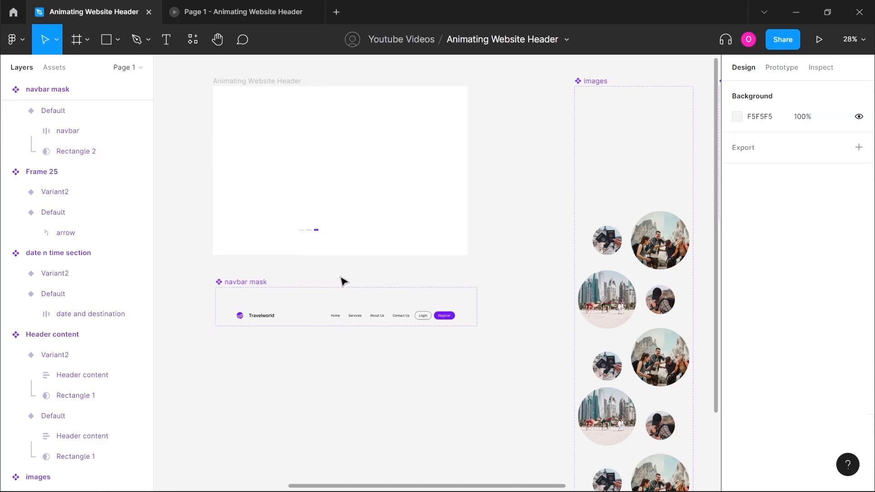
left_click(363, 301)
left_click(782, 68)
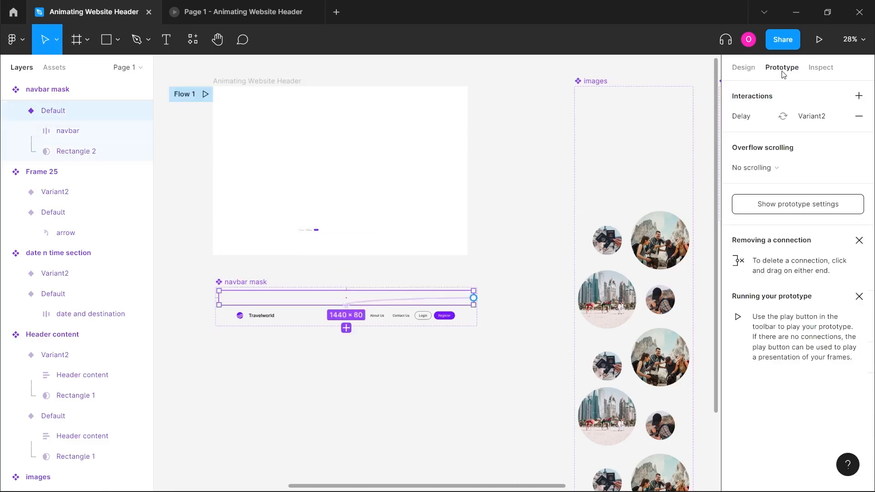
left_click(416, 301)
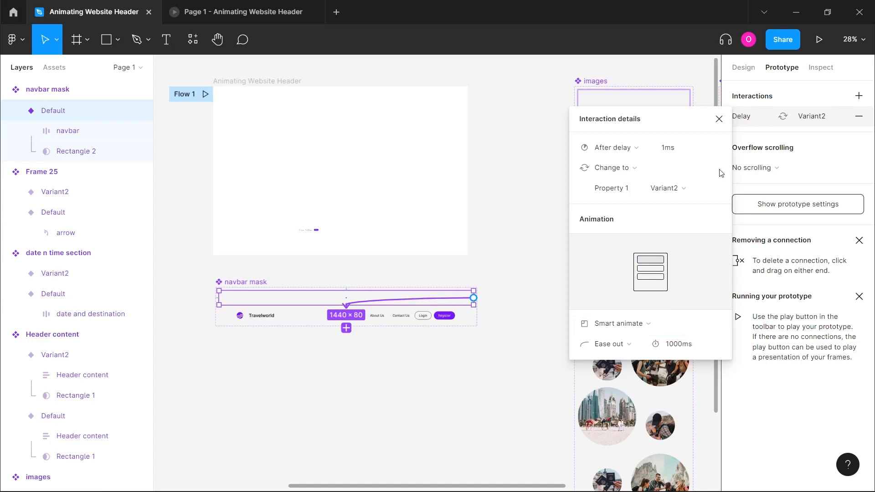
left_click(532, 133)
Play the header prototype again to check the navbar's new animation duration, and return to the design file
left_click(279, 81)
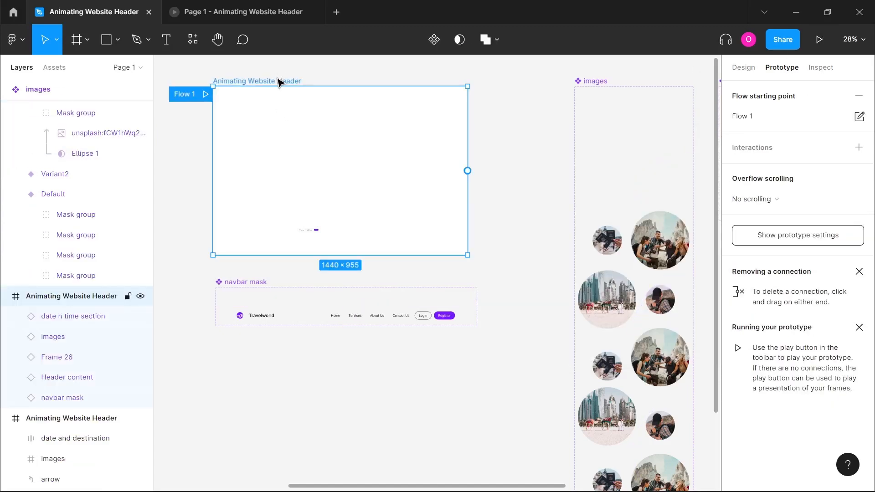
left_click(819, 39)
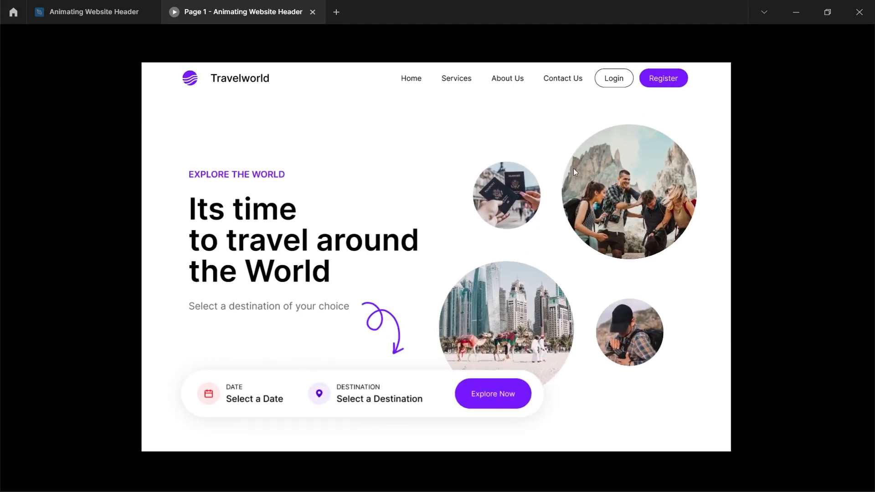
left_click(105, 10)
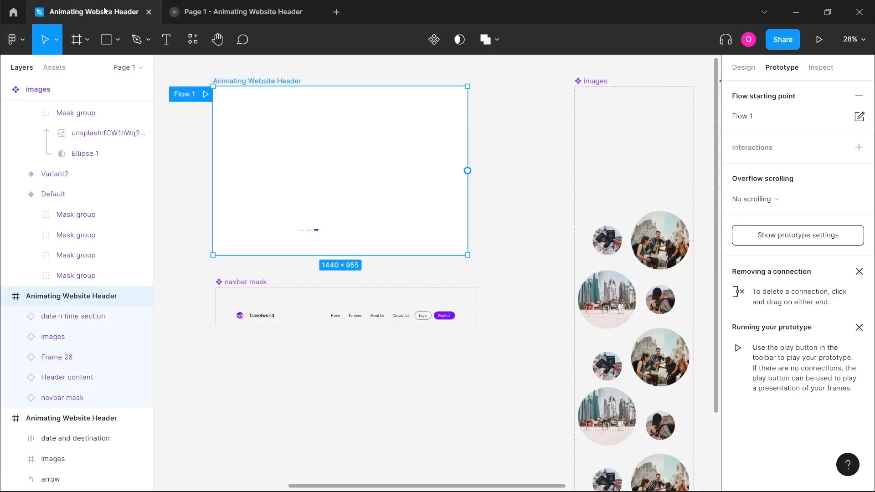
Change the easing of navbar mask's Default to Variant2 interaction to Ease in and out back
left_click(412, 299)
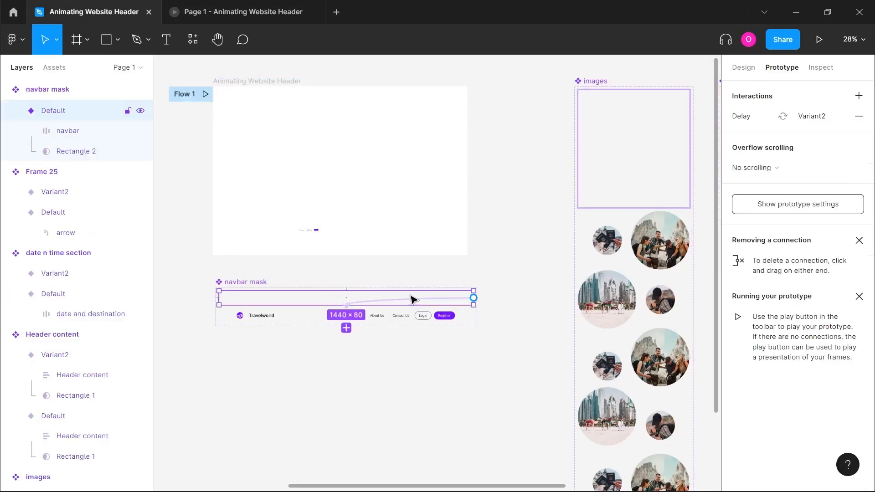
left_click(397, 304)
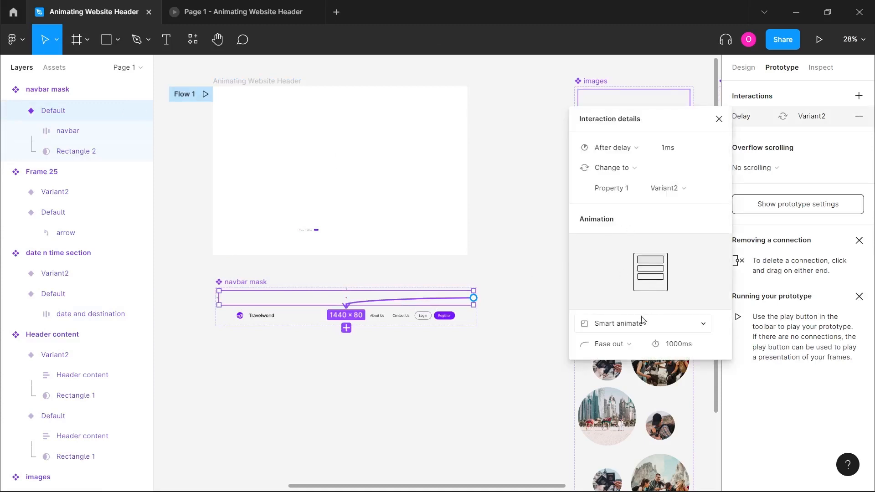
left_click(621, 343)
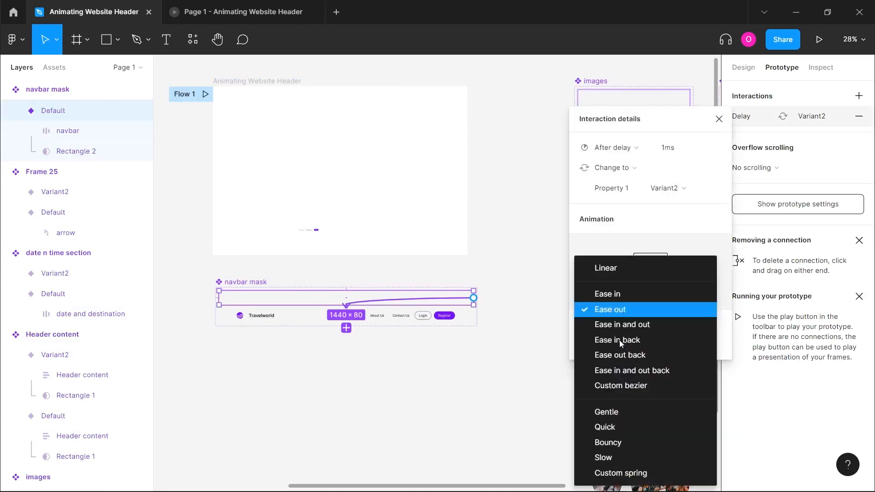
left_click(630, 371)
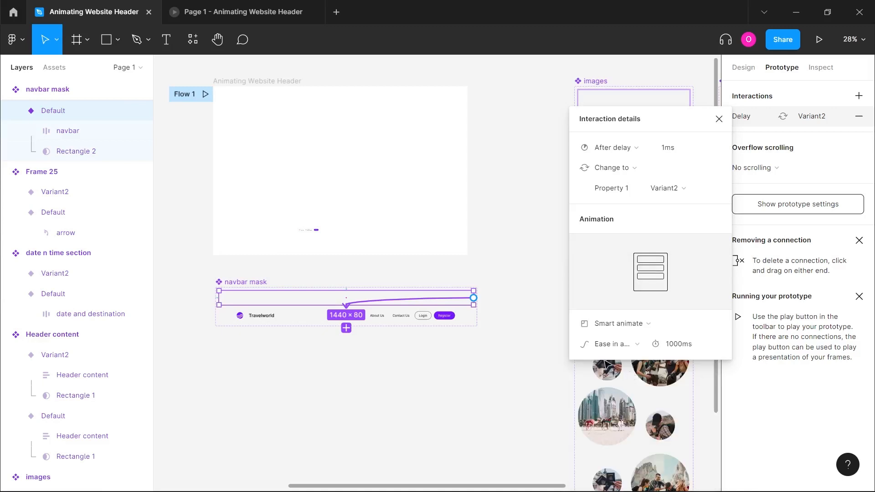
Preview the header prototype with the new navbar easing, fitted to the screen and restarted, and return to the design file
left_click(819, 49)
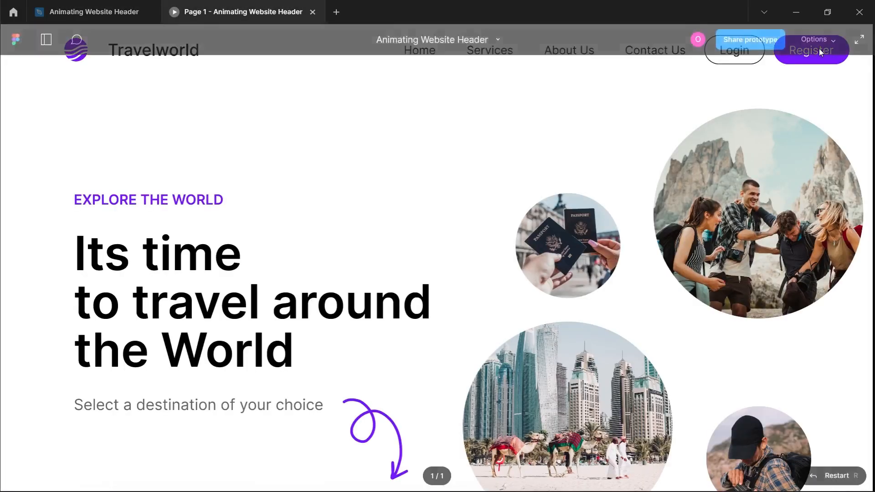
key("z")
key("r")
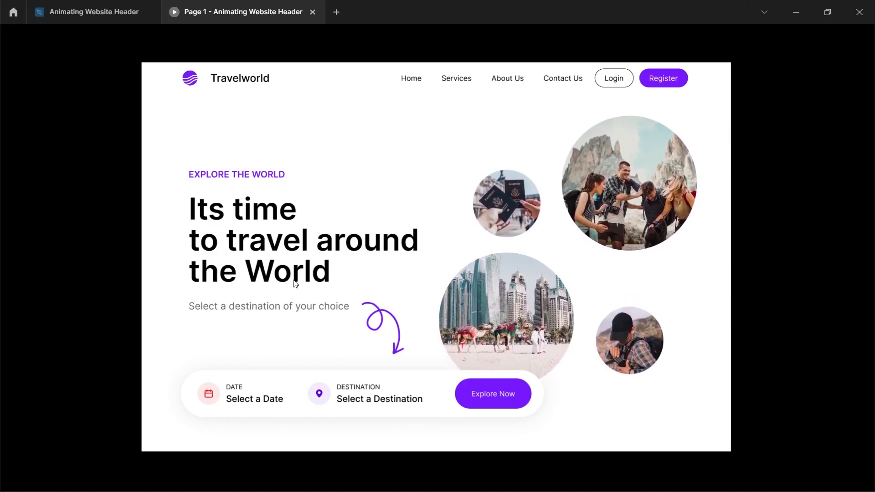
left_click(112, 15)
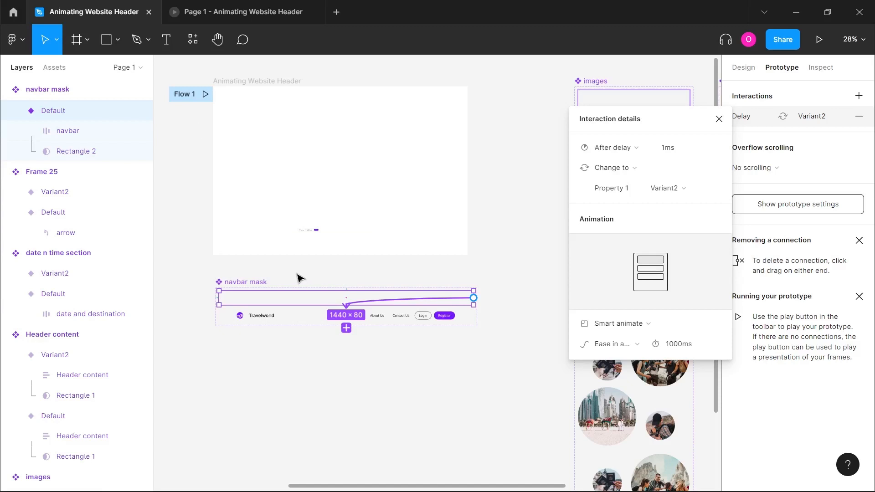
Move the navbar mask component set beside the other components, directly below the Header content component
left_click(270, 277)
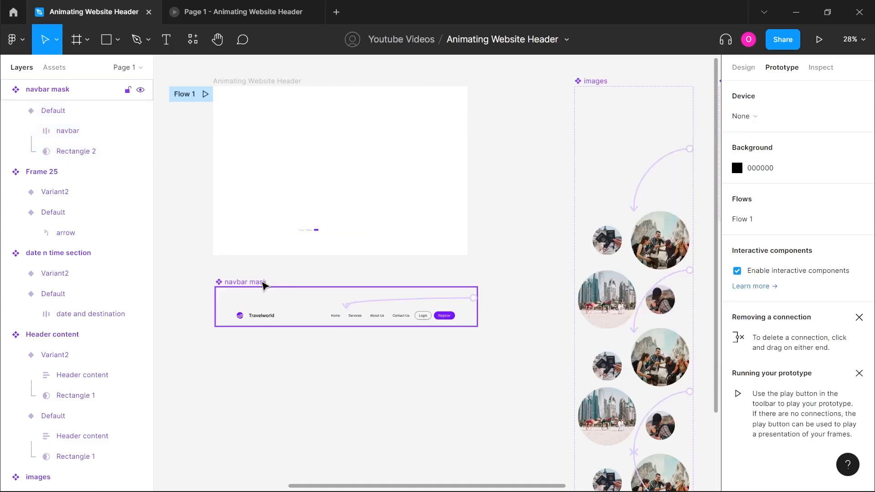
left_click(263, 286)
scroll(261, 283, "down", 5)
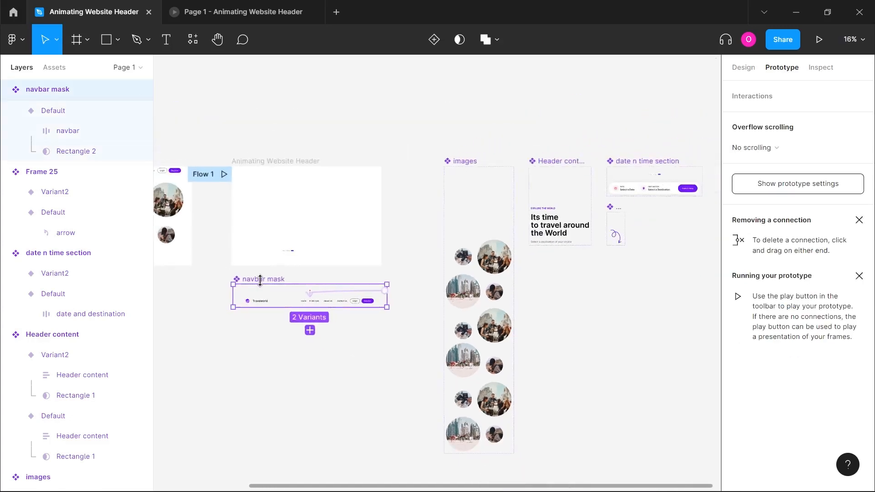
scroll(260, 280, "right", 1)
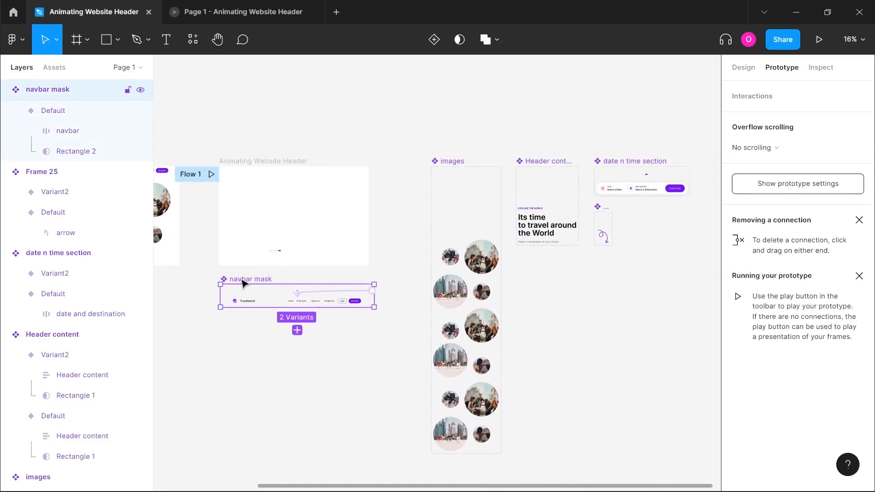
left_click_drag(242, 283, 539, 263)
left_click(331, 317)
Play Flow 1 and restart it several times to review the complete header animation
scroll(333, 319, "left", 5)
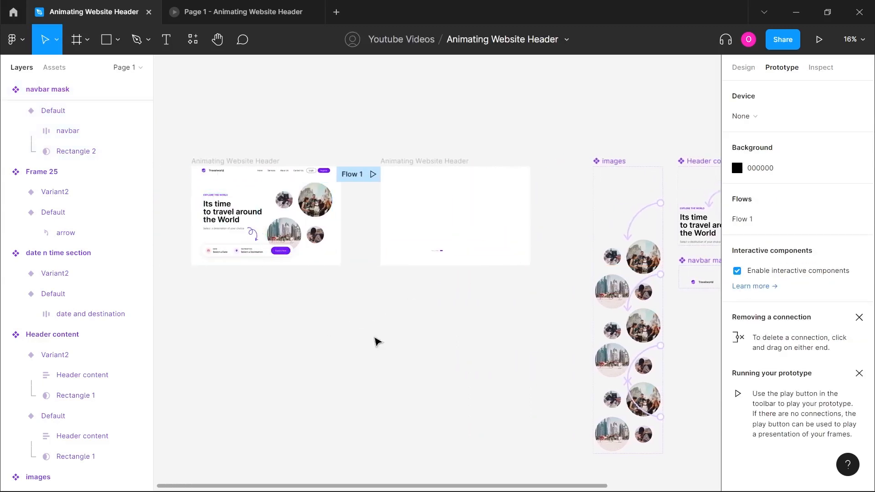
scroll(429, 335, "down", 3)
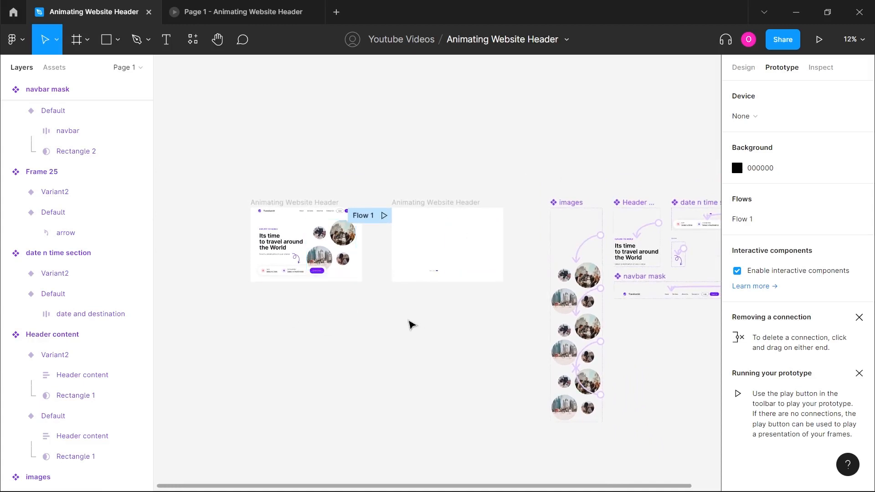
scroll(541, 302, "right", 4)
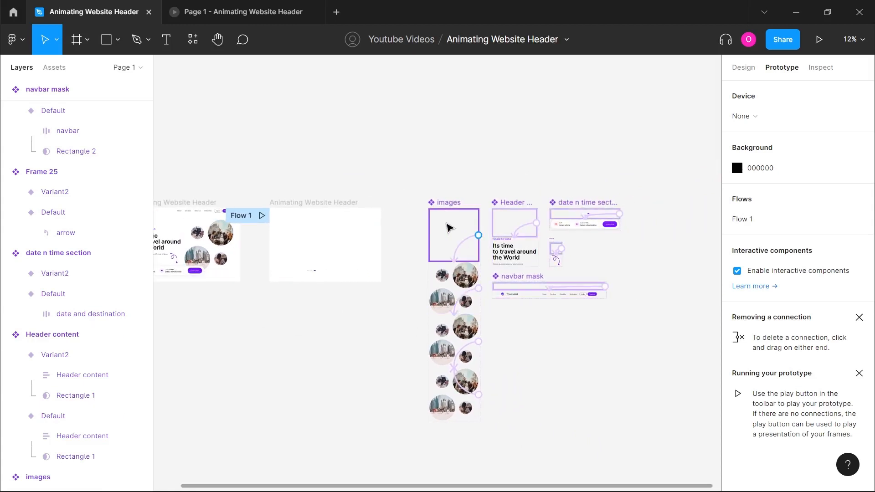
scroll(439, 229, "left", 4)
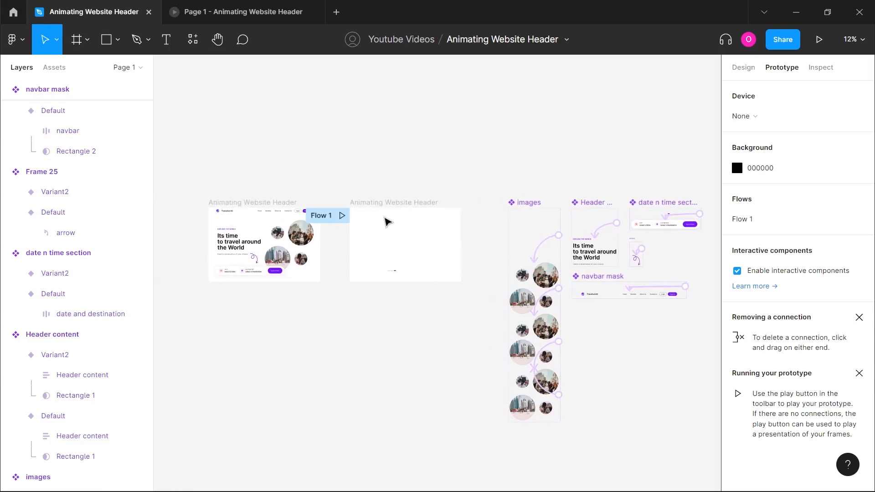
left_click(343, 213)
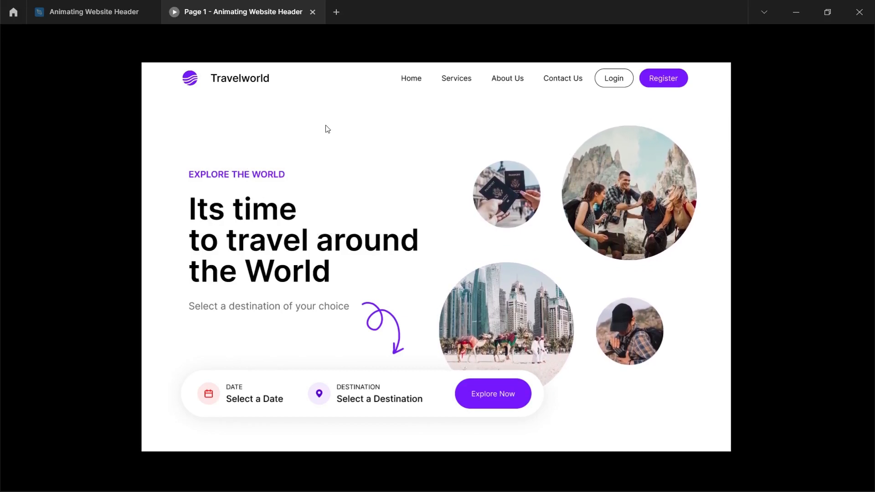
key("r")
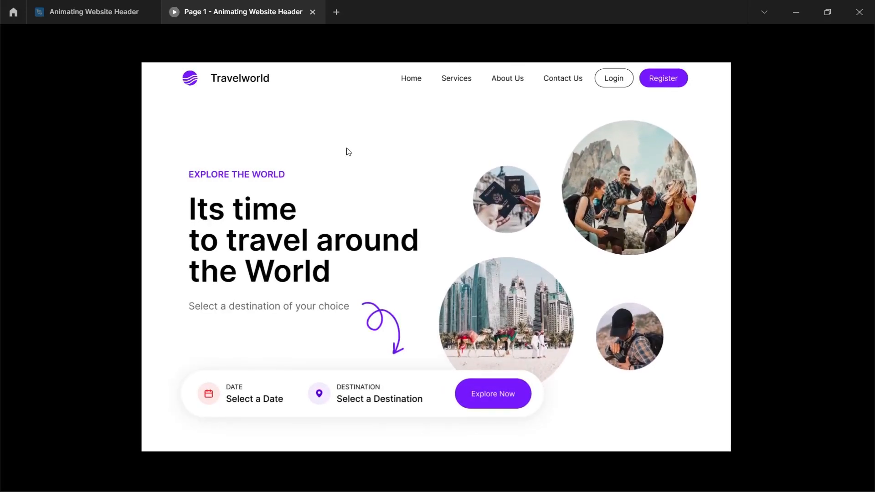
key("r")
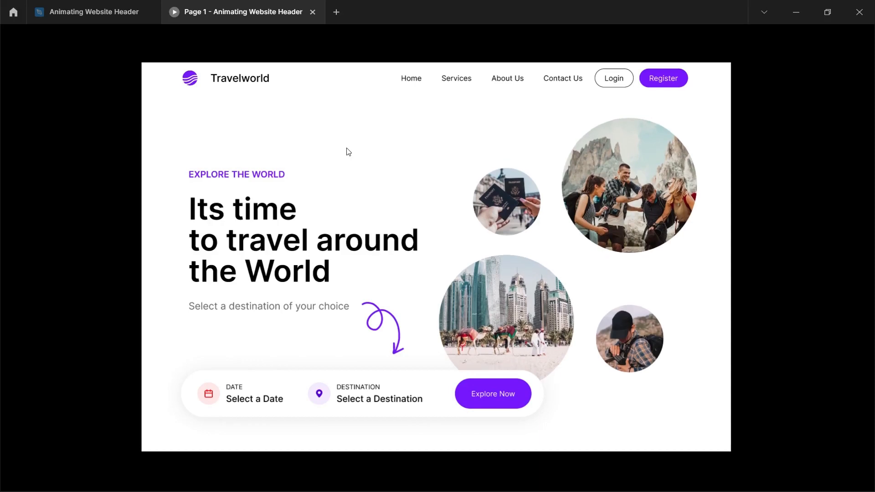
key("r")
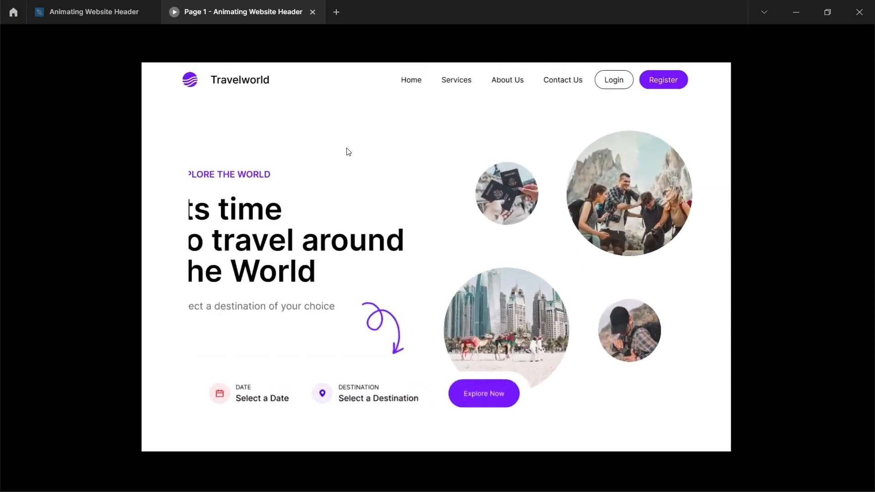